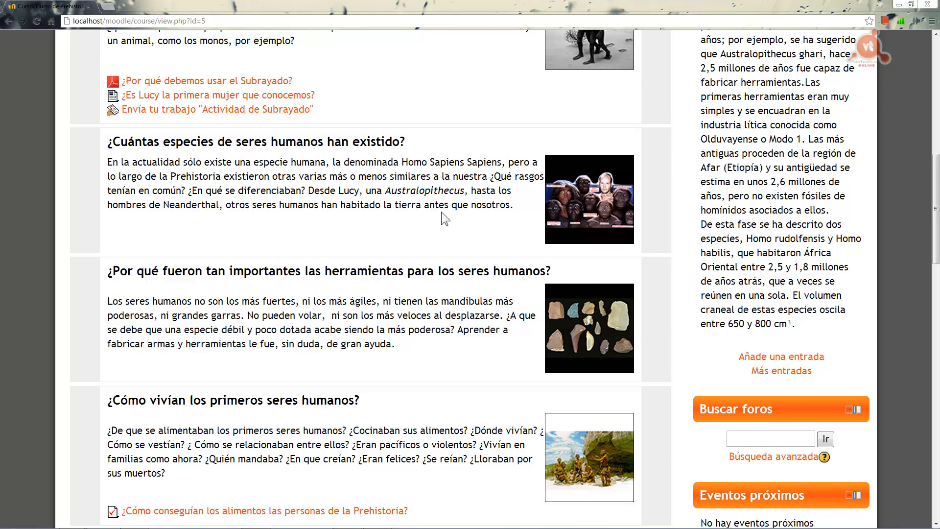
Turn on editing for the prehistory course and open its question bank (Banco de preguntas).
{"action": "scroll", "coordinate": [428, 184], "scroll_direction": "up", "scroll_amount": 3}
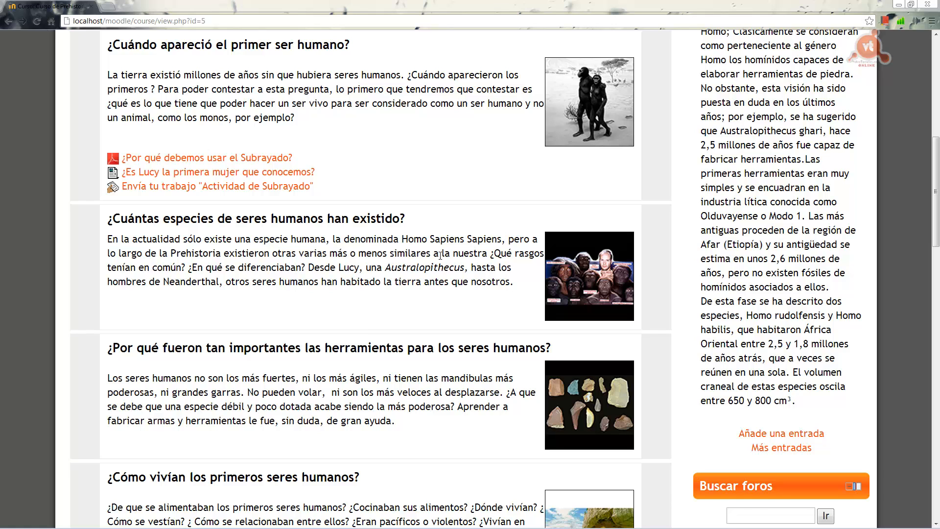
{"action": "scroll", "coordinate": [639, 242], "scroll_direction": "up", "scroll_amount": 9}
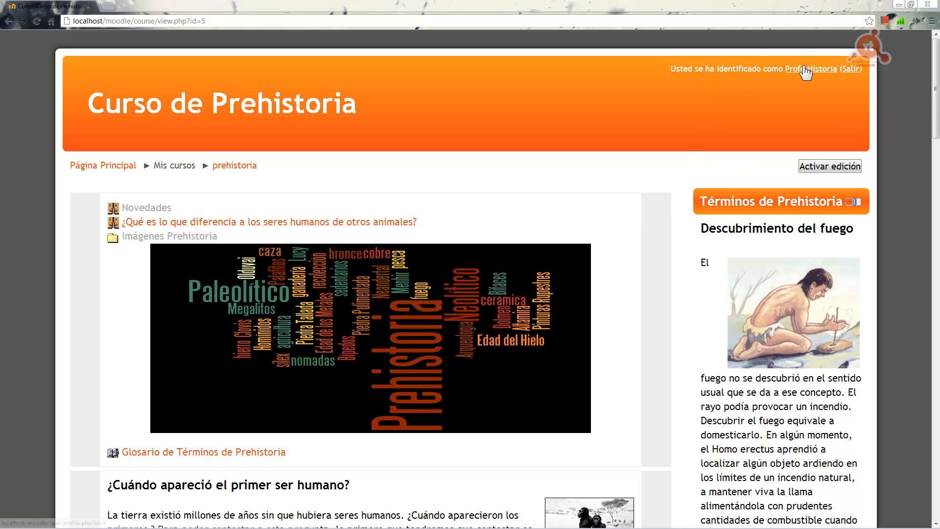
{"action": "left_click", "coordinate": [818, 167]}
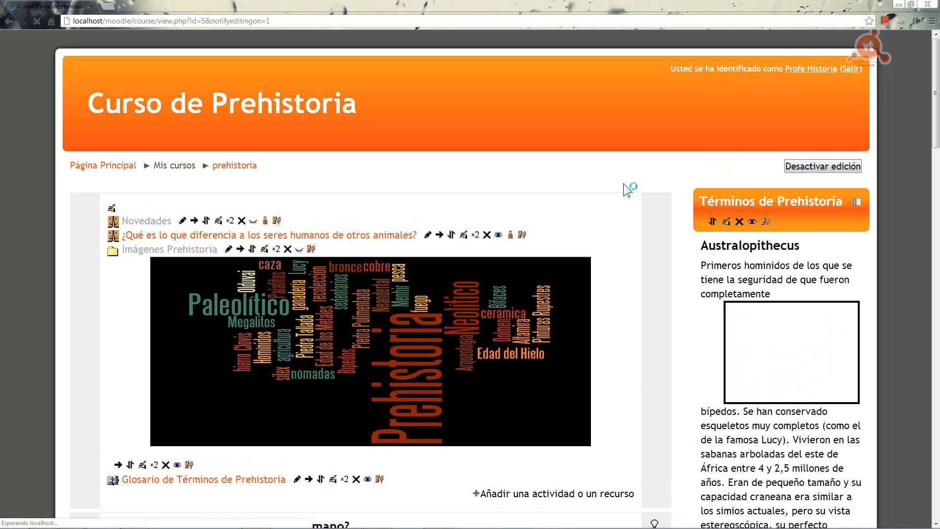
{"action": "scroll", "coordinate": [623, 183], "scroll_direction": "down", "scroll_amount": 8}
{"action": "scroll", "coordinate": [624, 184], "scroll_direction": "down", "scroll_amount": 15}
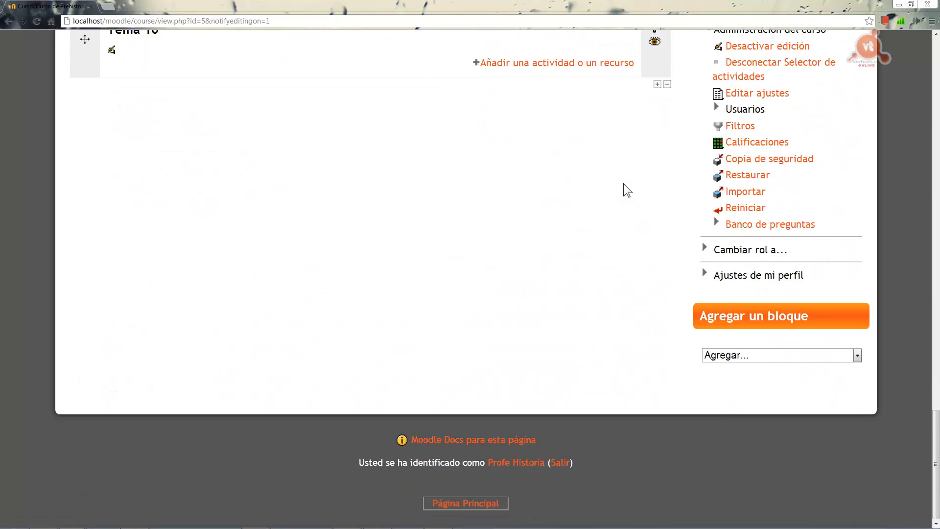
{"action": "left_click", "coordinate": [748, 228]}
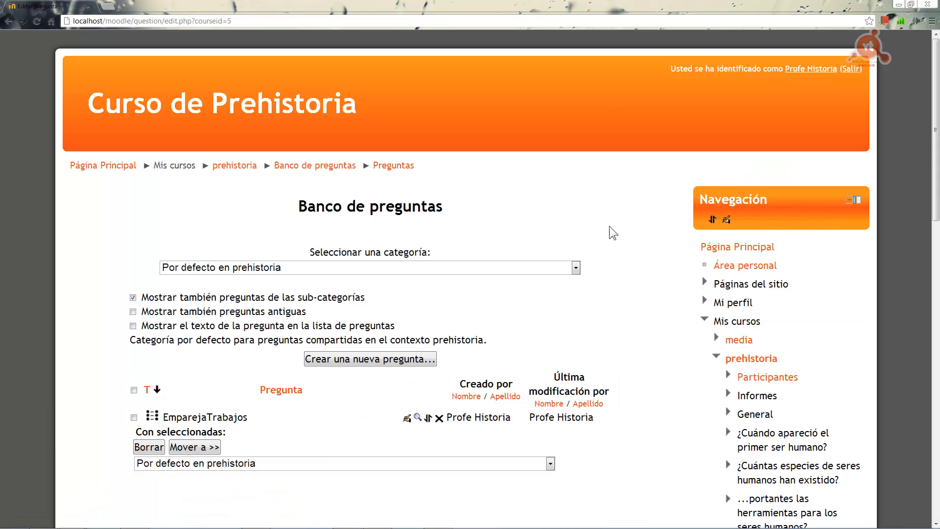
Select the question category "¿Por qué fueron tan importantes las herramientas para los primeros seres humanos?".
{"action": "scroll", "coordinate": [619, 224], "scroll_direction": "down", "scroll_amount": 1}
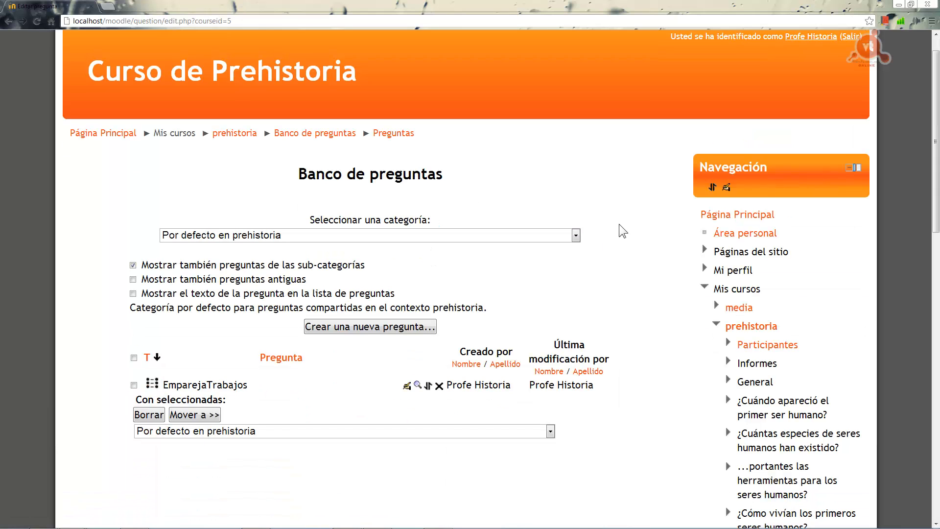
{"action": "scroll", "coordinate": [619, 224], "scroll_direction": "down", "scroll_amount": 2}
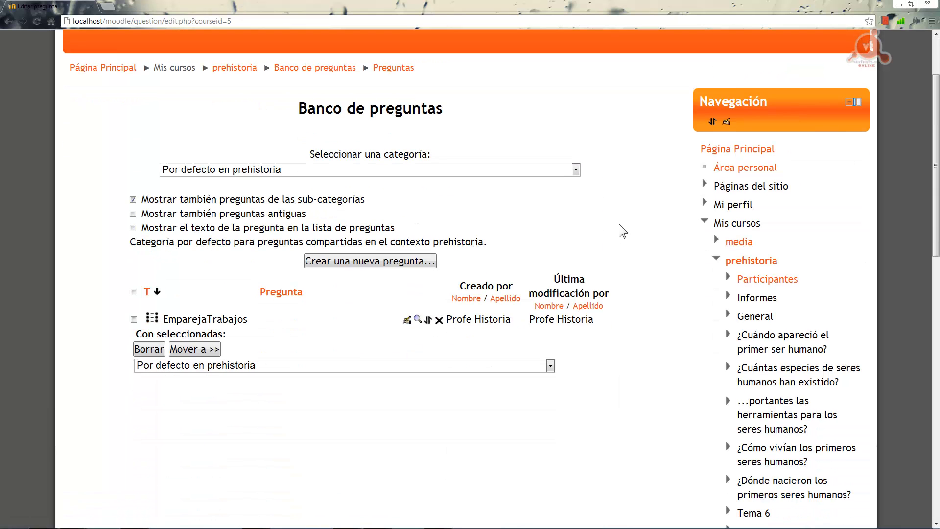
{"action": "left_click", "coordinate": [577, 169]}
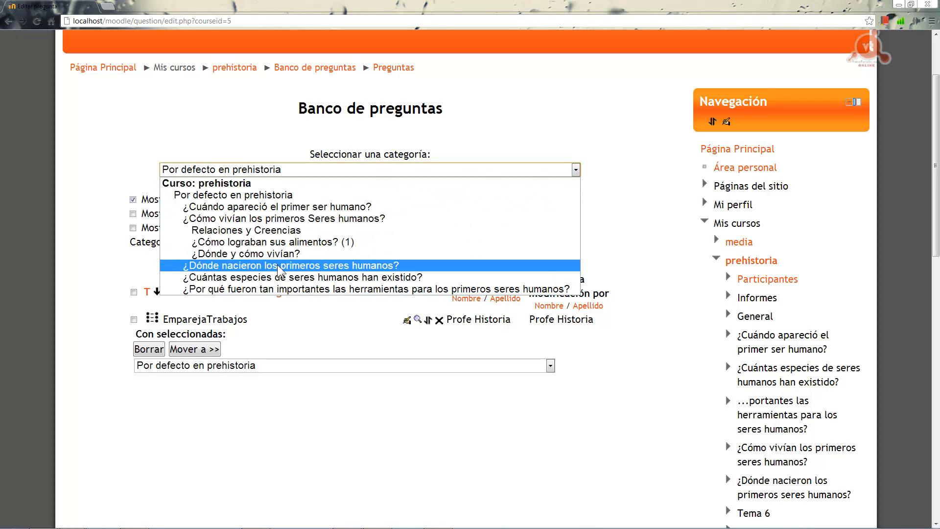
{"action": "left_click", "coordinate": [353, 289]}
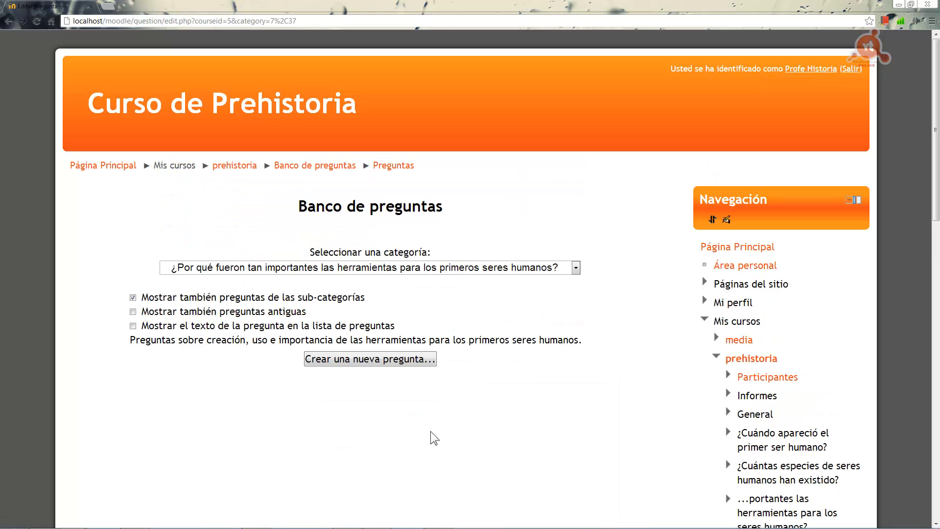
Start creating a new question of type Opción múltiple in the selected category.
{"action": "left_click", "coordinate": [365, 361]}
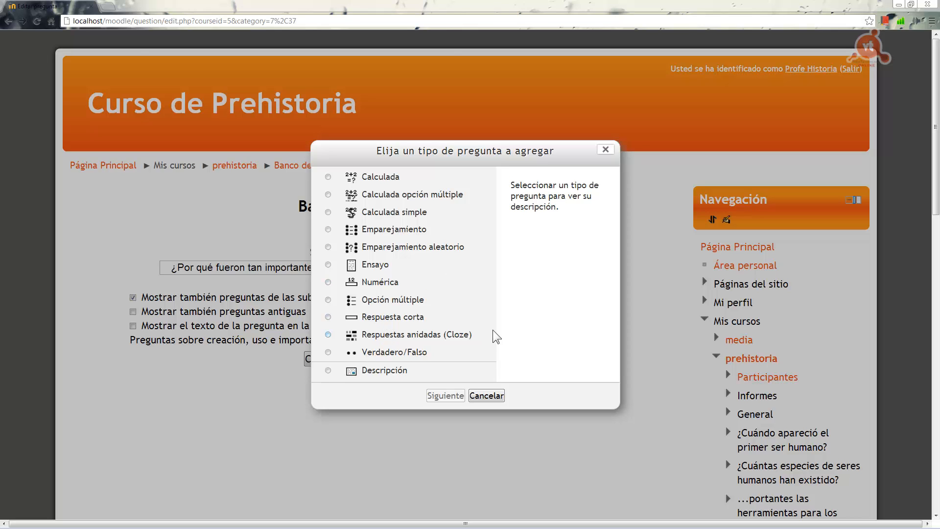
{"action": "left_click", "coordinate": [328, 300]}
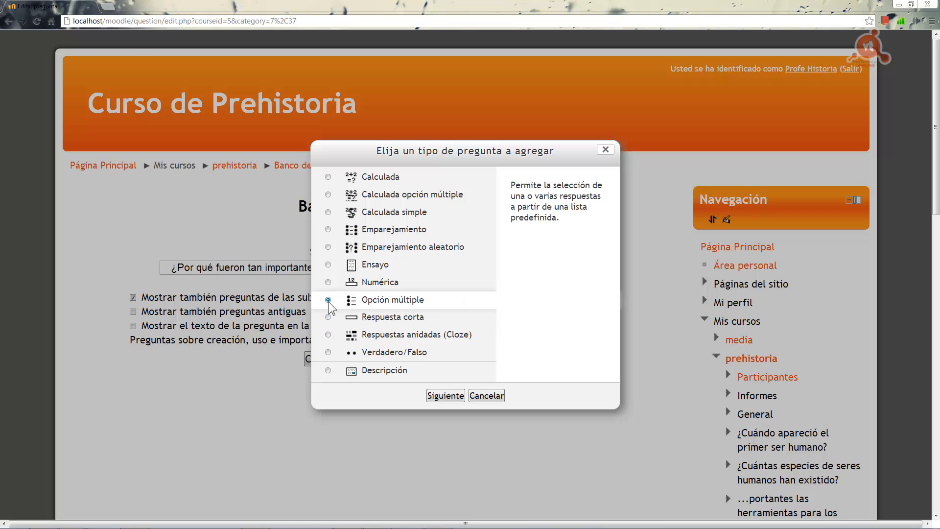
{"action": "left_click", "coordinate": [446, 396]}
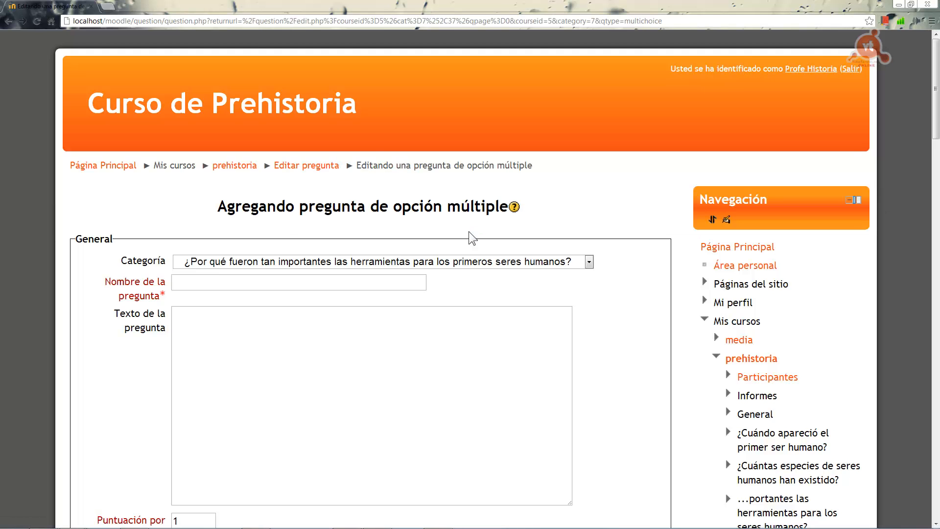
{"action": "scroll", "coordinate": [548, 299], "scroll_direction": "down", "scroll_amount": 1}
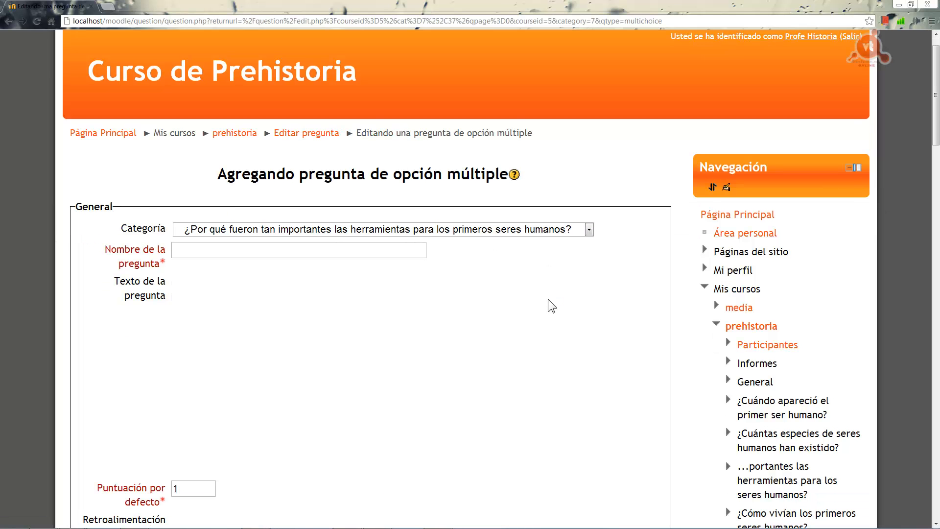
{"action": "scroll", "coordinate": [548, 299], "scroll_direction": "down", "scroll_amount": 2}
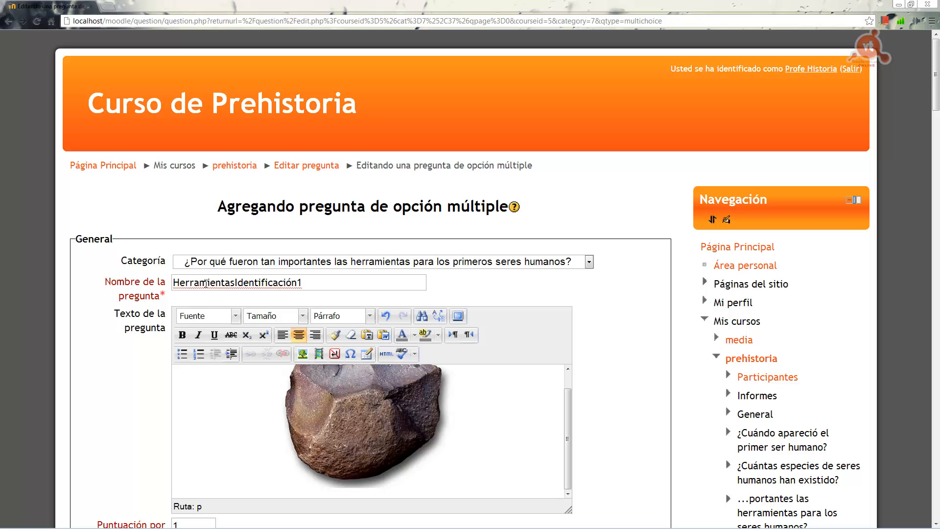
Review the question's name, text image, general feedback, one-or-several-answers options, and the answers and grades of the first two choices.
{"action": "left_click_drag", "start_coordinate": [174, 283], "coordinate": [317, 283]}
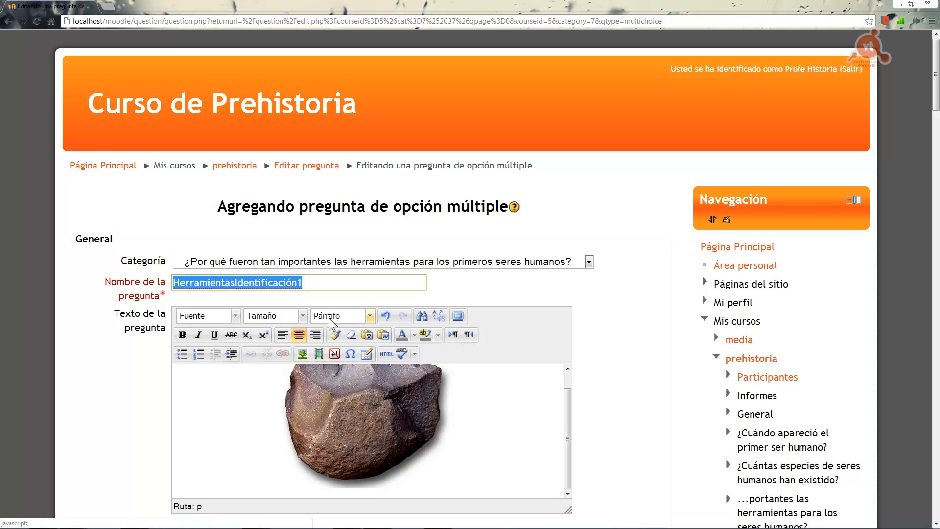
{"action": "left_click", "coordinate": [317, 284]}
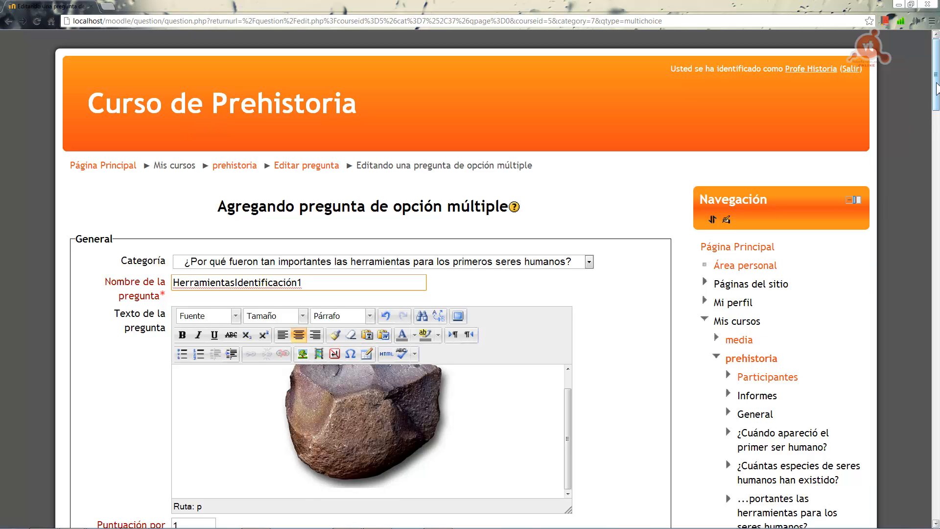
{"action": "left_click_drag", "start_coordinate": [936, 90], "coordinate": [935, 115]}
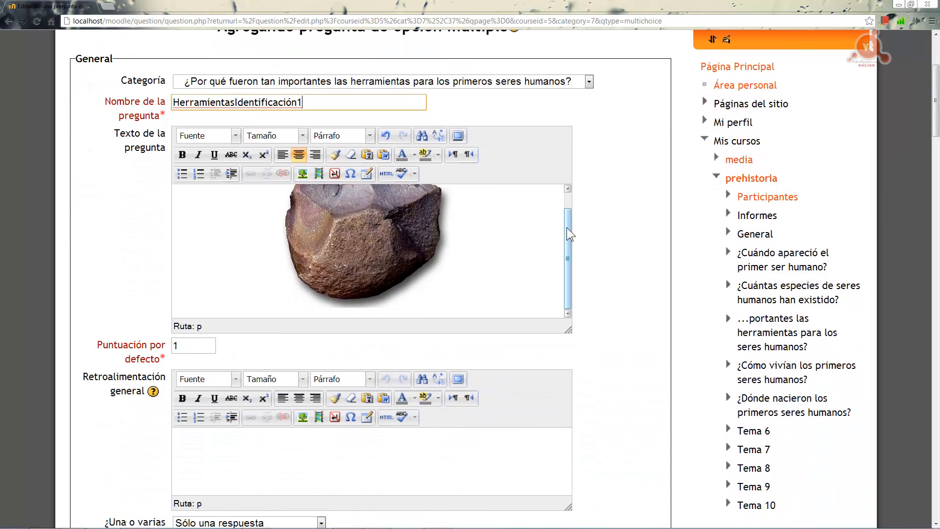
{"action": "mouse_move", "coordinate": [566, 227]}
{"action": "left_mouse_down"}
{"action": "mouse_move", "coordinate": [568, 211]}
{"action": "mouse_move", "coordinate": [566, 221]}
{"action": "left_mouse_up"}
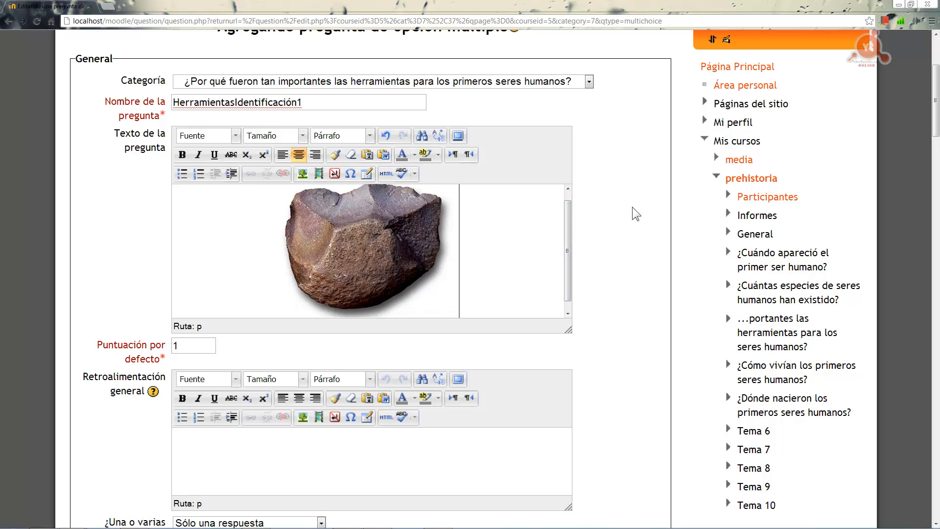
{"action": "left_click_drag", "start_coordinate": [933, 112], "coordinate": [867, 161]}
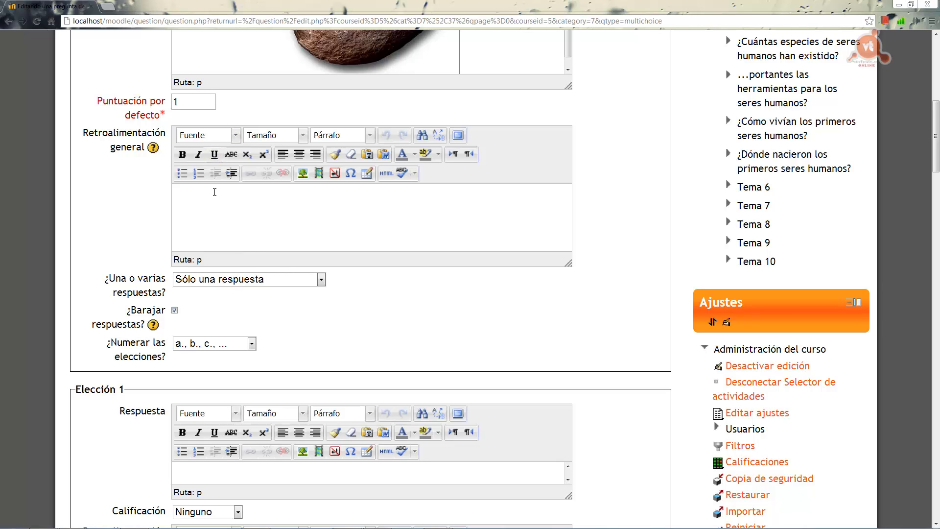
{"action": "left_click", "coordinate": [208, 191]}
{"action": "left_click", "coordinate": [321, 279]}
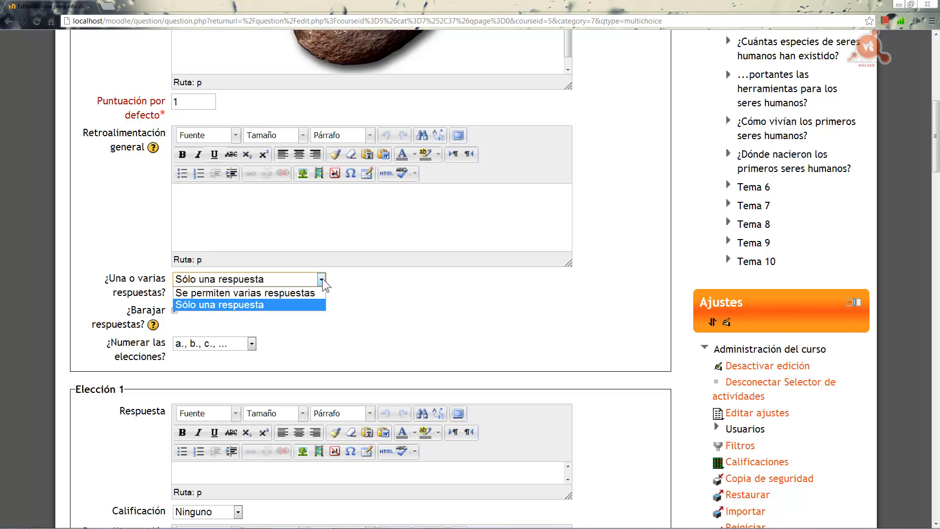
{"action": "left_click", "coordinate": [322, 278]}
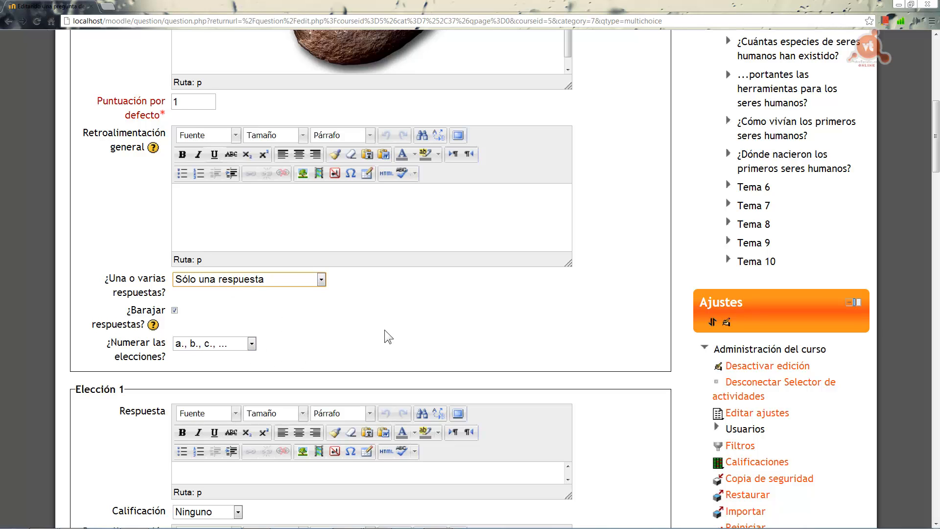
{"action": "scroll", "coordinate": [384, 330], "scroll_direction": "down", "scroll_amount": 3}
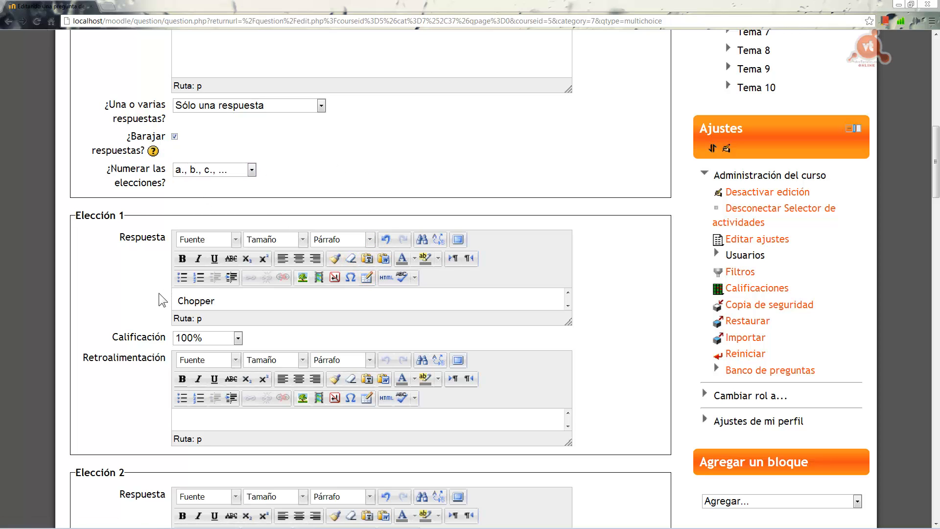
{"action": "left_click", "coordinate": [254, 302]}
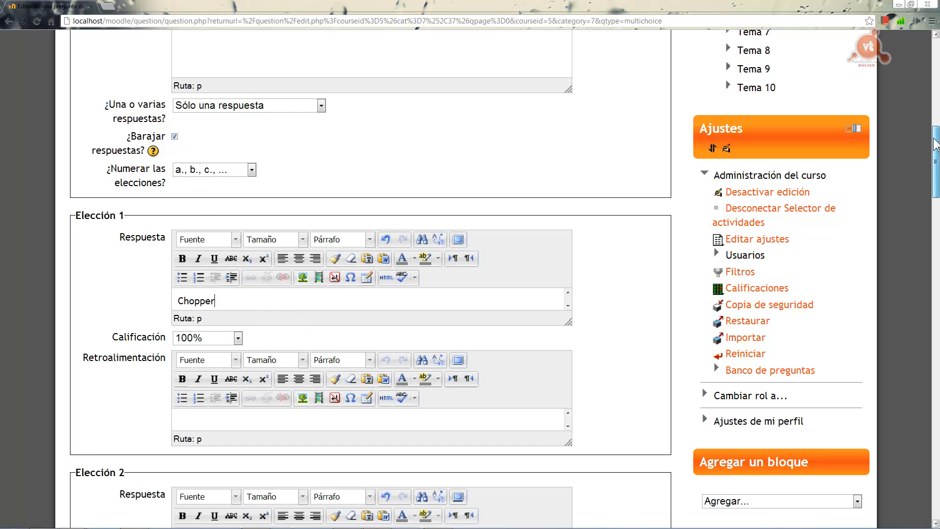
{"action": "scroll", "coordinate": [336, 192], "scroll_direction": "down", "scroll_amount": 3}
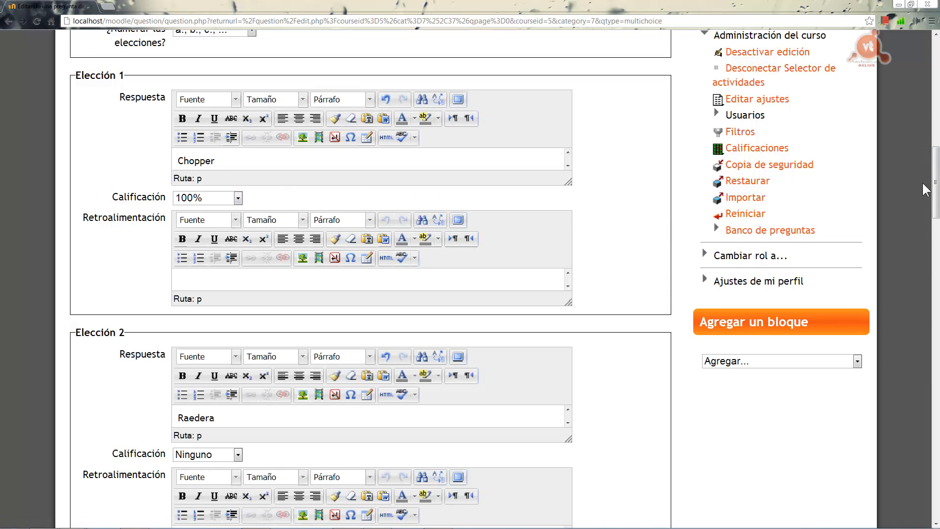
{"action": "left_click_drag", "start_coordinate": [934, 181], "coordinate": [934, 213]}
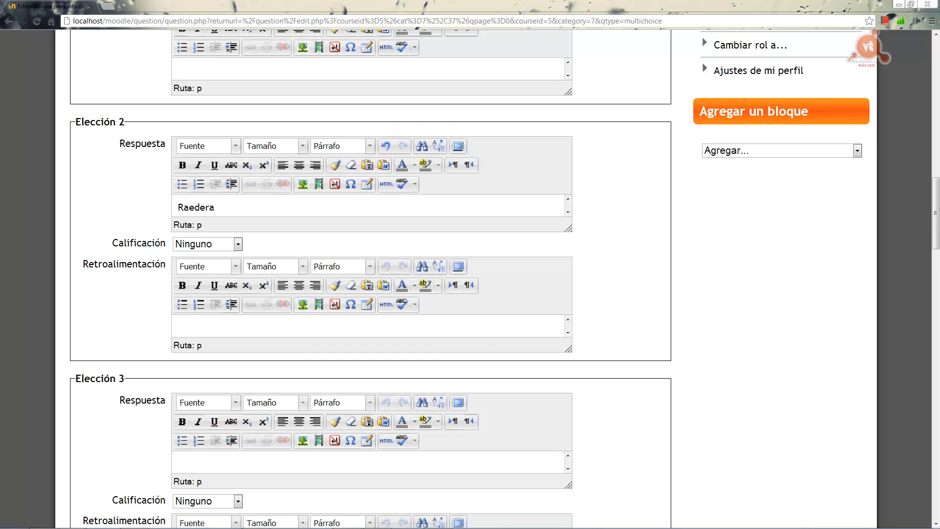
Enter "Bifaz" as the answer for Elección 3 and "Hacha" as the answer for Elección 4.
{"action": "left_click_drag", "start_coordinate": [935, 220], "coordinate": [936, 257]}
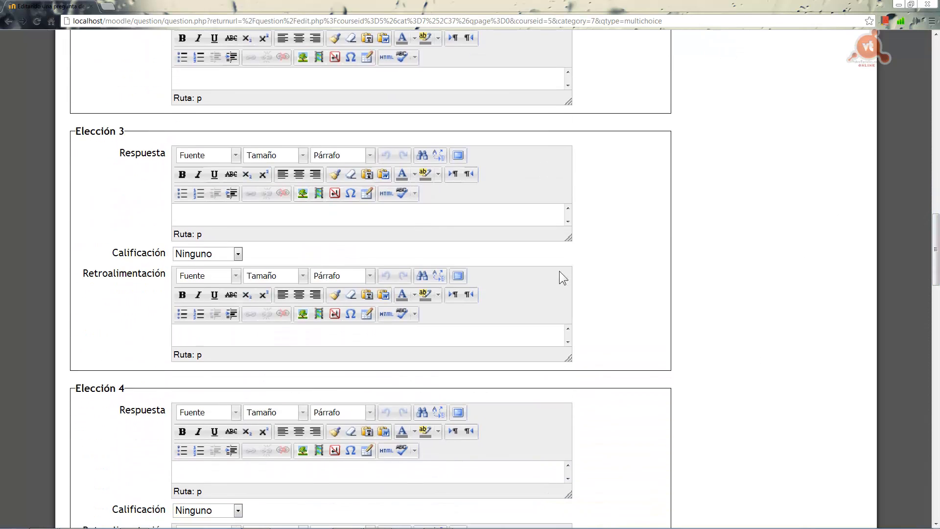
{"action": "left_click", "coordinate": [207, 220]}
{"action": "type", "text": "Biza"}
{"action": "key", "text": "BackSpace"}
{"action": "key", "text": "BackSpace"}
{"action": "type", "text": "faz"}
{"action": "left_click", "coordinate": [215, 467]}
{"action": "type", "text": "Hacha"}
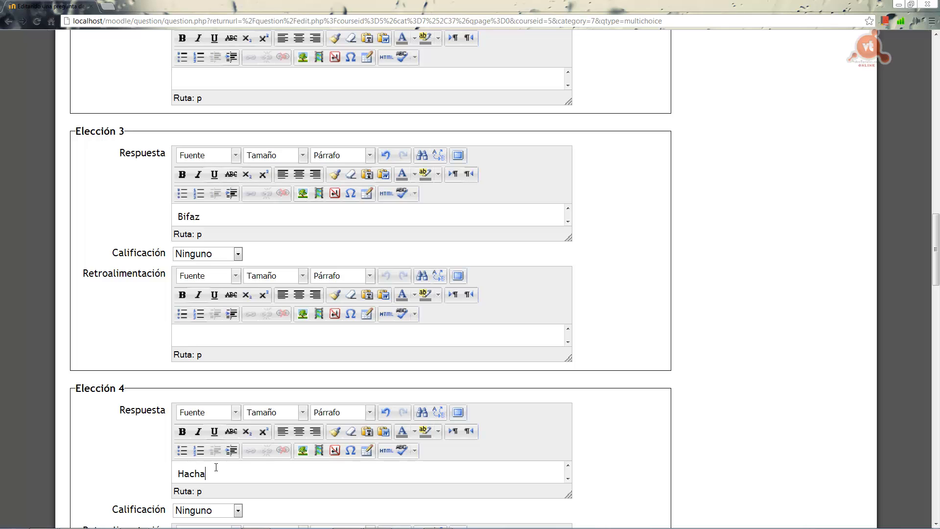
Check the combined feedback, penalty, hint and tag sections of the form and save the multiple-choice question.
{"action": "scroll", "coordinate": [653, 276], "scroll_direction": "down", "scroll_amount": 7}
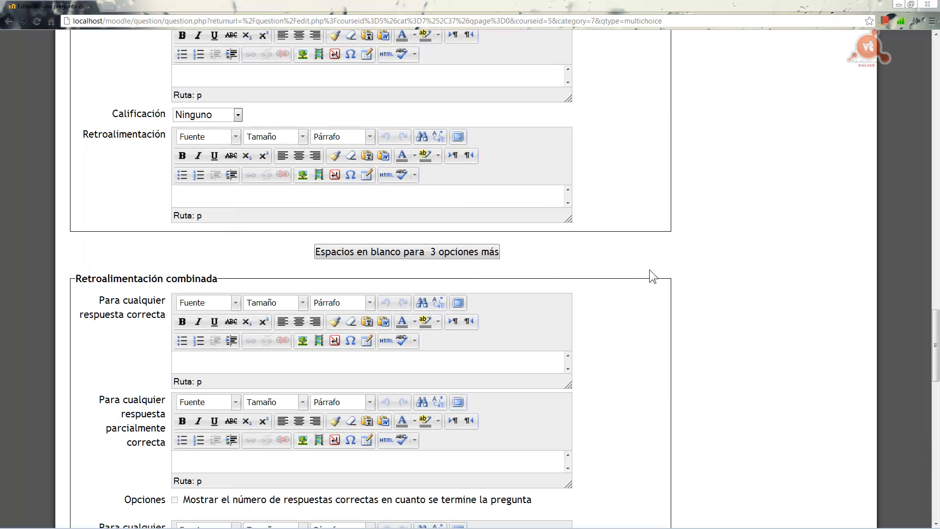
{"action": "scroll", "coordinate": [721, 292], "scroll_direction": "down", "scroll_amount": 11}
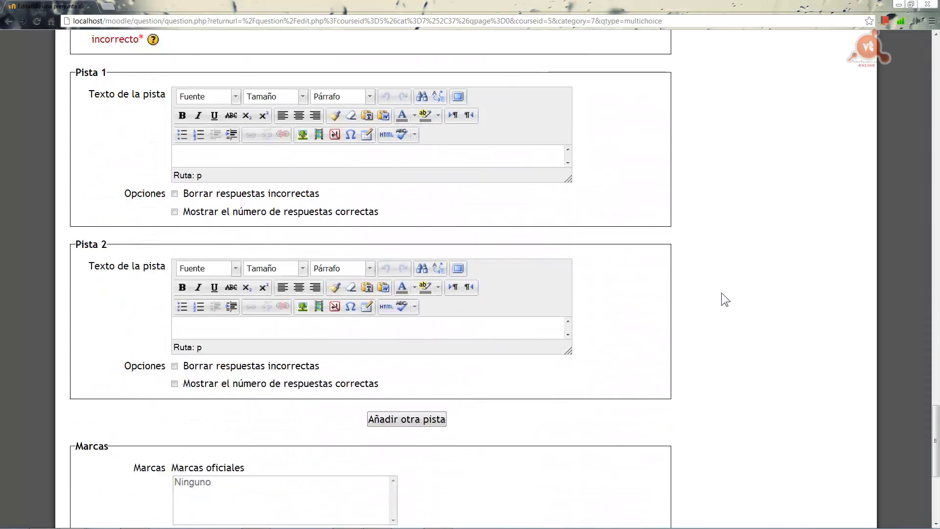
{"action": "scroll", "coordinate": [722, 291], "scroll_direction": "up", "scroll_amount": 3}
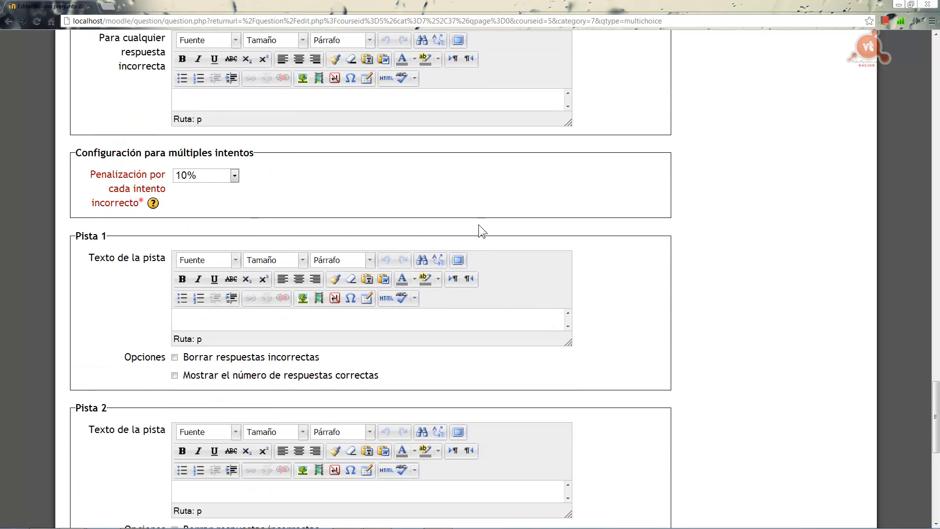
{"action": "scroll", "coordinate": [674, 233], "scroll_direction": "down", "scroll_amount": 3}
{"action": "scroll", "coordinate": [674, 233], "scroll_direction": "down", "scroll_amount": 3}
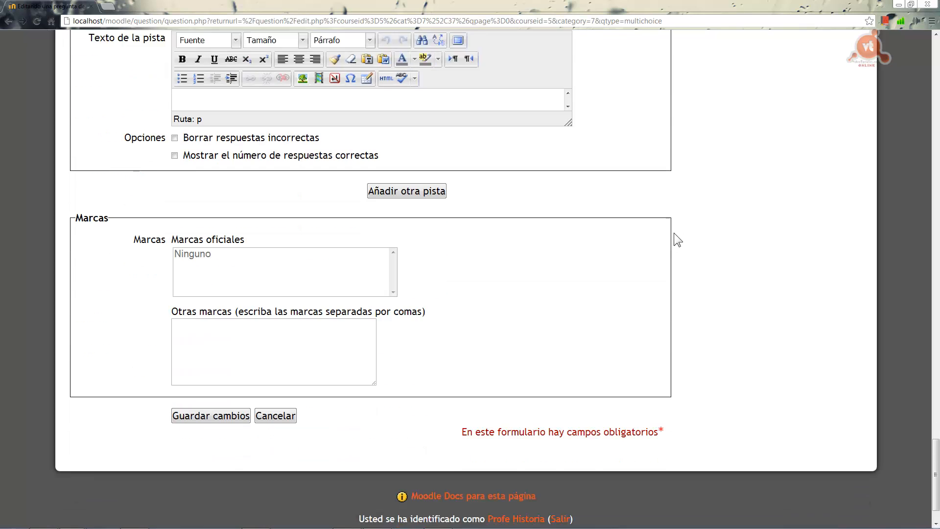
{"action": "scroll", "coordinate": [674, 233], "scroll_direction": "up", "scroll_amount": 5}
{"action": "scroll", "coordinate": [678, 239], "scroll_direction": "up", "scroll_amount": 3}
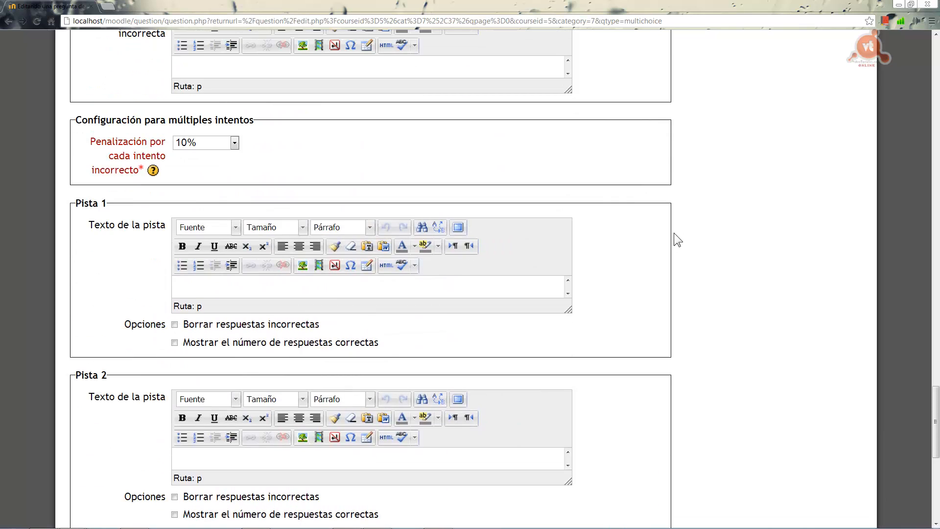
{"action": "scroll", "coordinate": [697, 252], "scroll_direction": "down", "scroll_amount": 8}
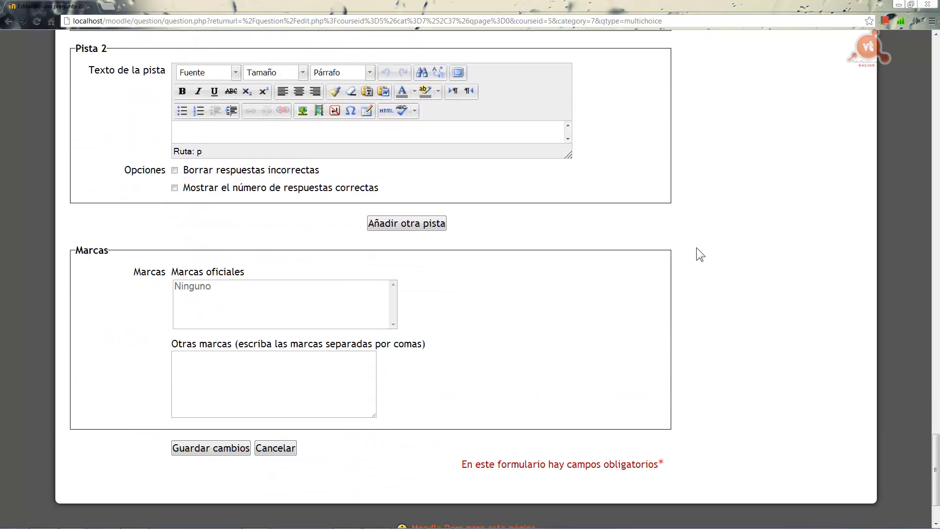
{"action": "scroll", "coordinate": [469, 285], "scroll_direction": "down", "scroll_amount": 1}
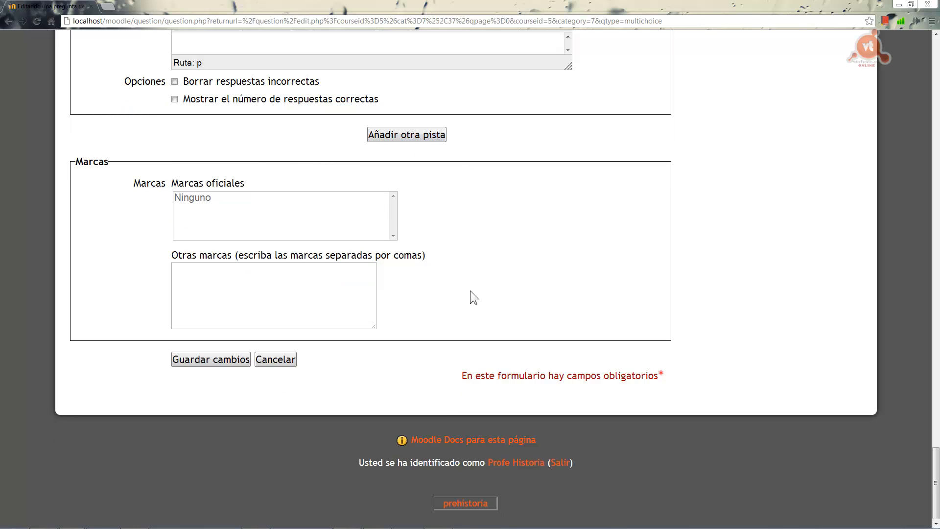
{"action": "left_click", "coordinate": [217, 358]}
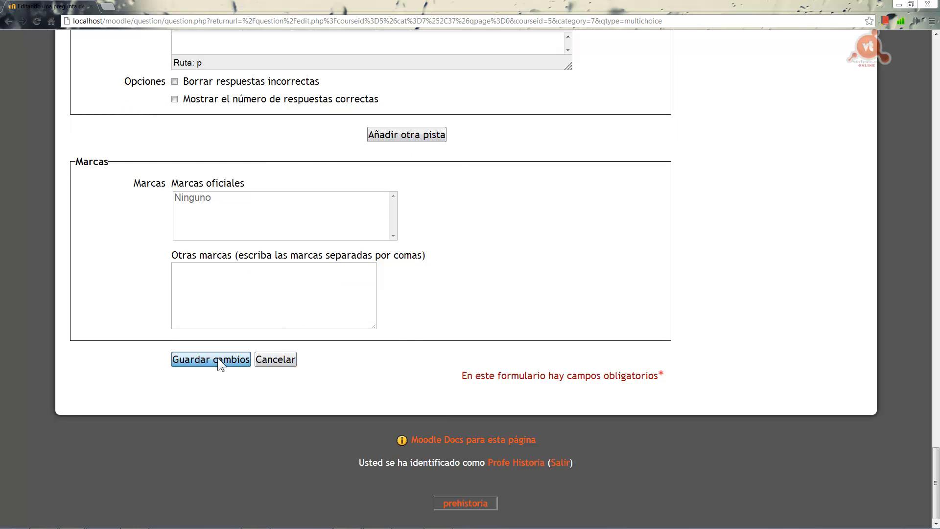
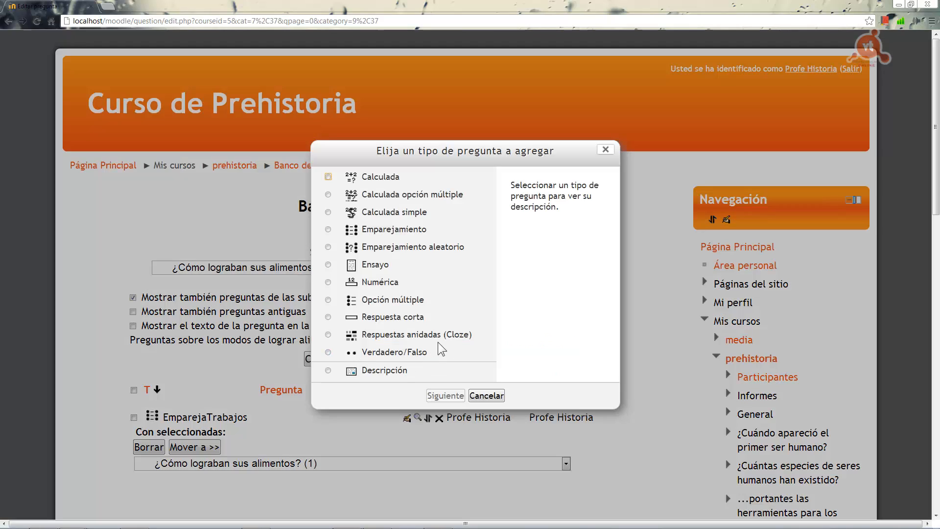
Start a new Opción múltiple question in the "¿Cómo lograban sus alimentos?" category and keep "Se permiten varias respuestas" as its answer mode.
{"action": "left_click", "coordinate": [328, 300]}
{"action": "left_click", "coordinate": [445, 396]}
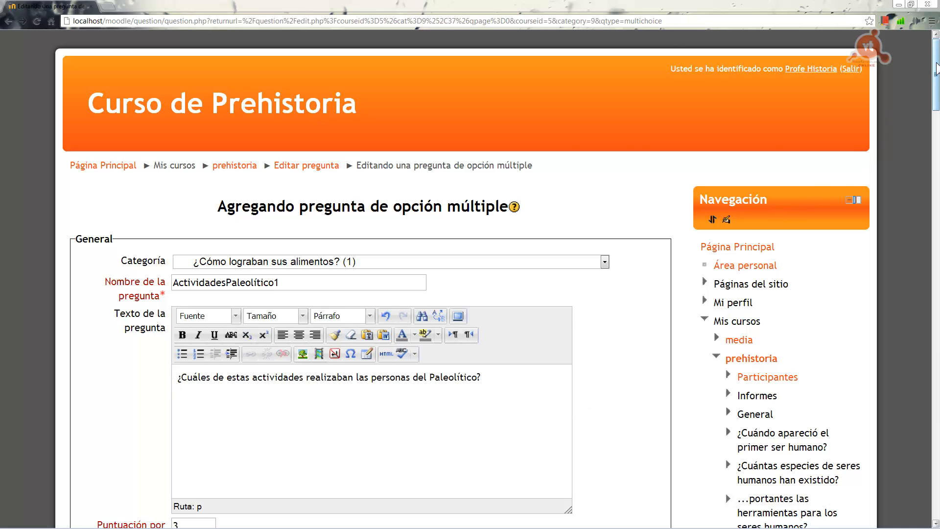
{"action": "left_click_drag", "start_coordinate": [936, 66], "coordinate": [933, 110]}
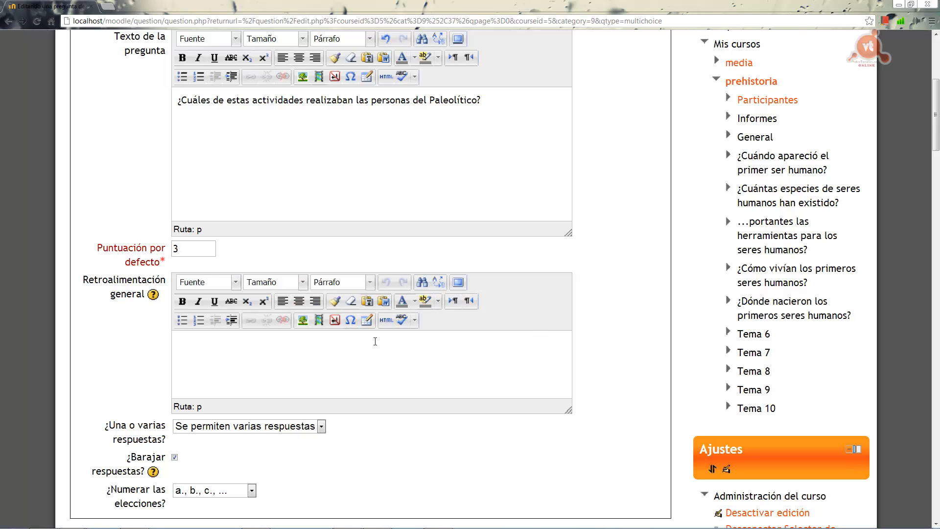
{"action": "scroll", "coordinate": [435, 404], "scroll_direction": "down", "scroll_amount": 2}
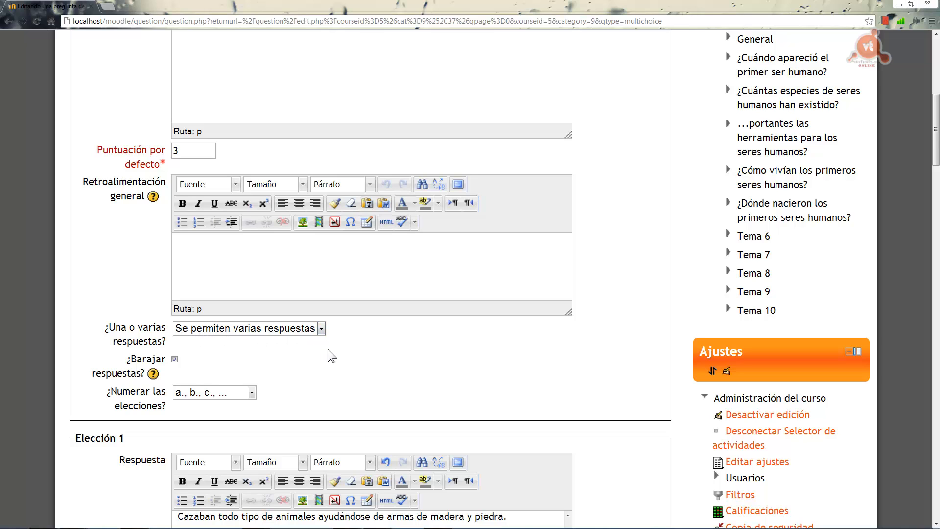
{"action": "left_click", "coordinate": [321, 329]}
{"action": "left_click", "coordinate": [321, 329]}
{"action": "scroll", "coordinate": [360, 359], "scroll_direction": "down", "scroll_amount": 1}
{"action": "scroll", "coordinate": [361, 360], "scroll_direction": "down", "scroll_amount": 2}
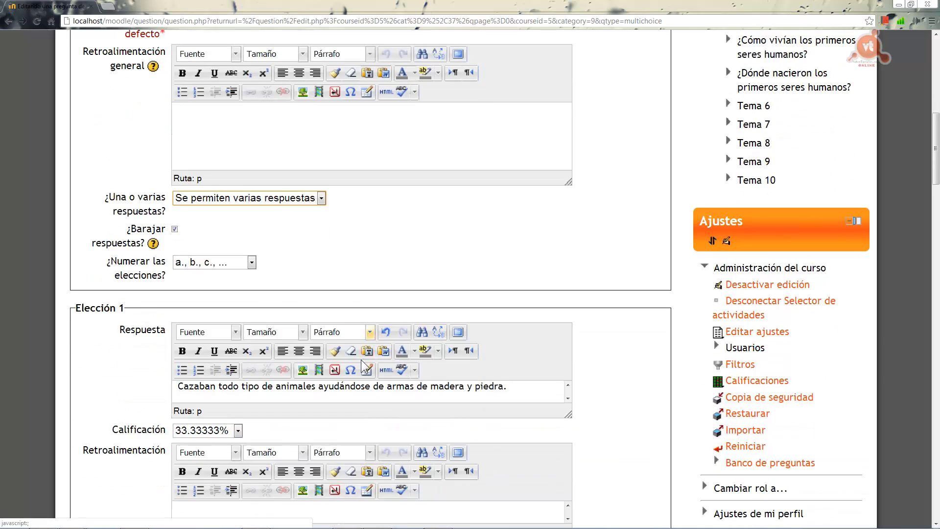
Review the answer text and grade of each choice from Elección 1 to Elección 5.
{"action": "scroll", "coordinate": [360, 359], "scroll_direction": "down", "scroll_amount": 1}
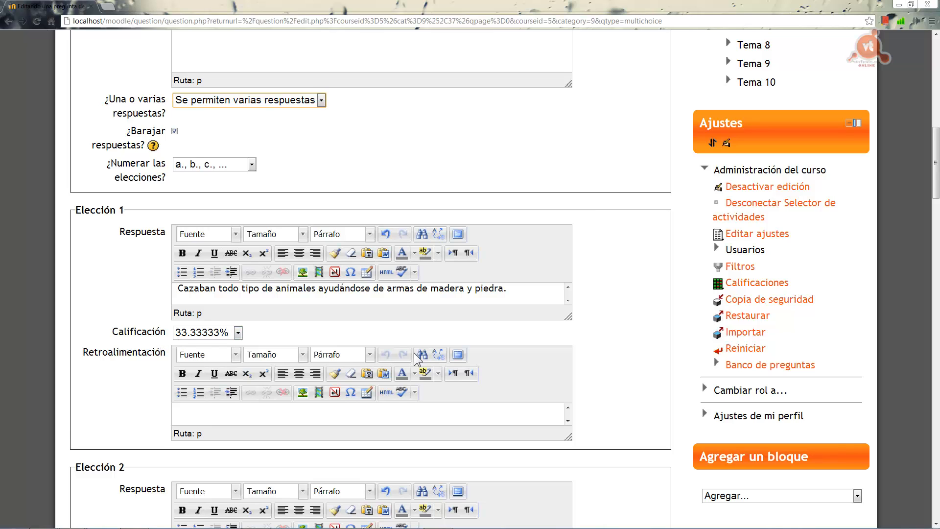
{"action": "scroll", "coordinate": [413, 352], "scroll_direction": "down", "scroll_amount": 2}
{"action": "scroll", "coordinate": [413, 353], "scroll_direction": "up", "scroll_amount": 3}
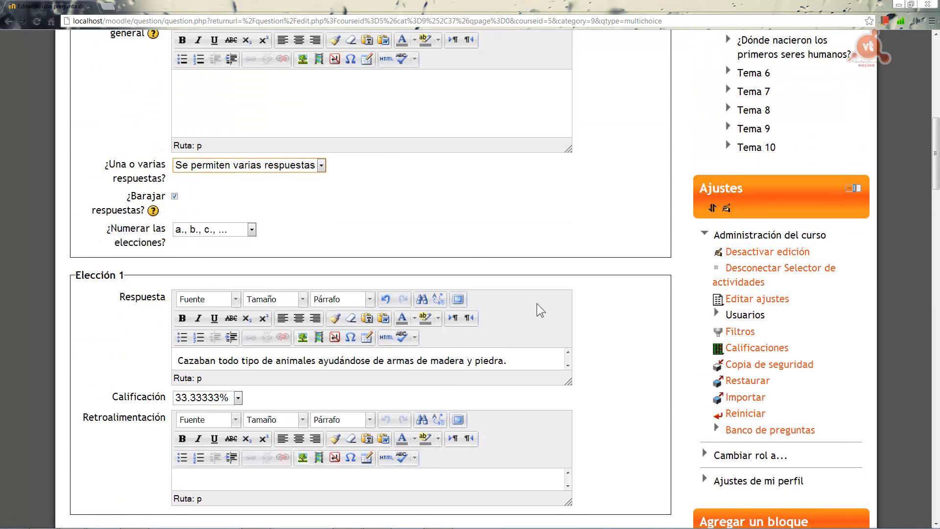
{"action": "scroll", "coordinate": [540, 307], "scroll_direction": "down", "scroll_amount": 4}
{"action": "scroll", "coordinate": [541, 307], "scroll_direction": "down", "scroll_amount": 3}
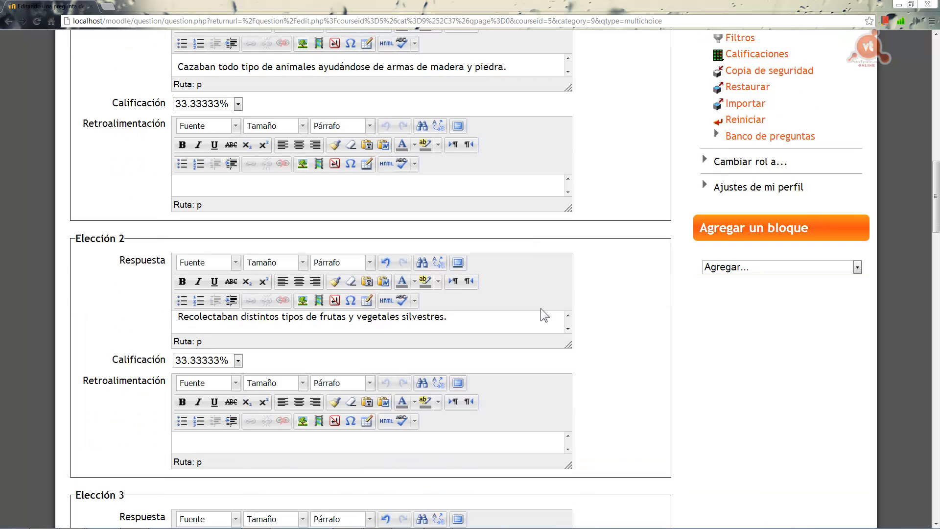
{"action": "scroll", "coordinate": [541, 307], "scroll_direction": "down", "scroll_amount": 3}
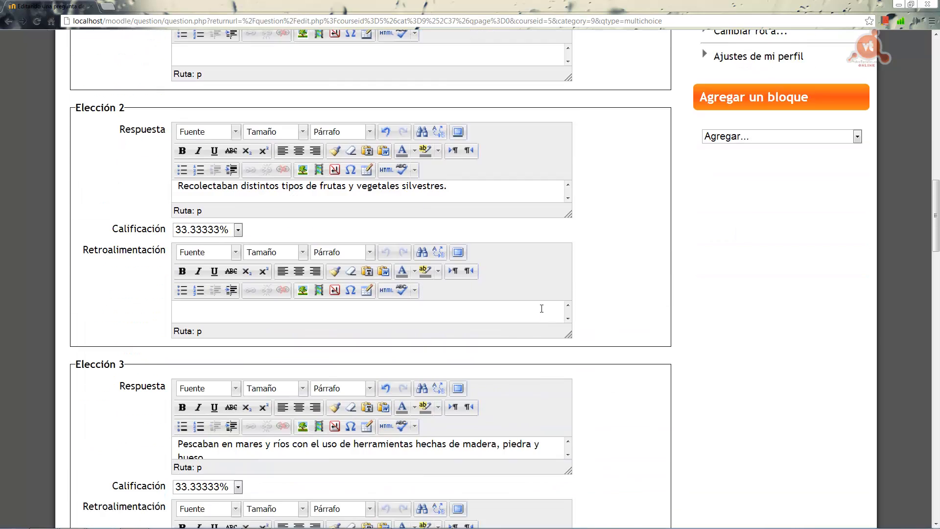
{"action": "scroll", "coordinate": [542, 308], "scroll_direction": "down", "scroll_amount": 5}
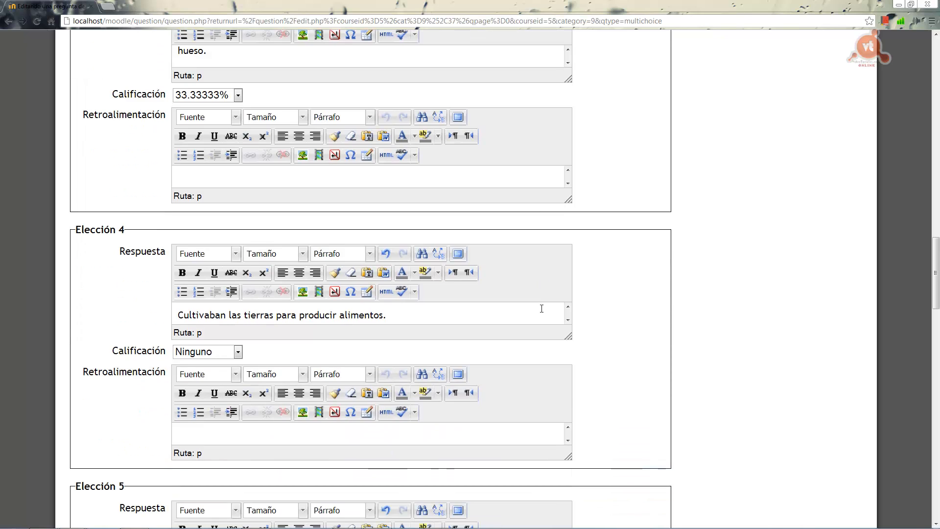
{"action": "scroll", "coordinate": [557, 292], "scroll_direction": "down", "scroll_amount": 4}
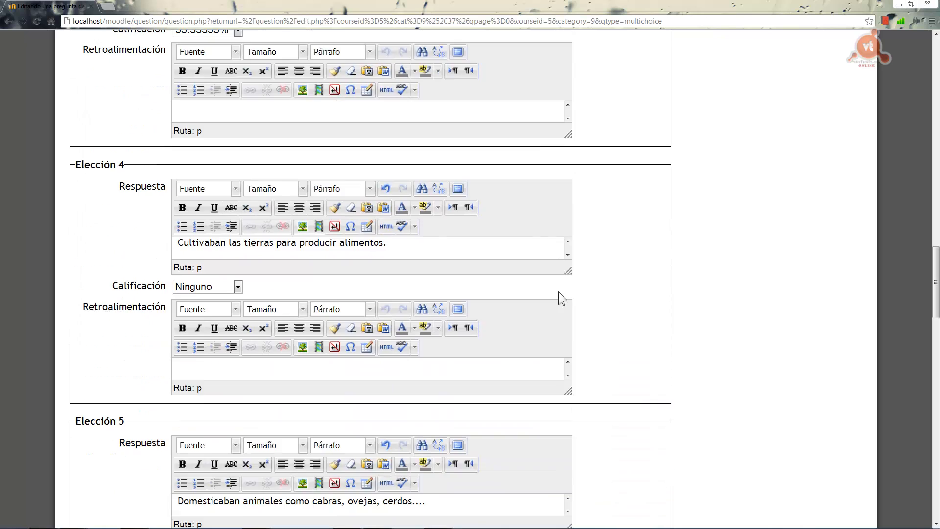
{"action": "scroll", "coordinate": [559, 292], "scroll_direction": "down", "scroll_amount": 7}
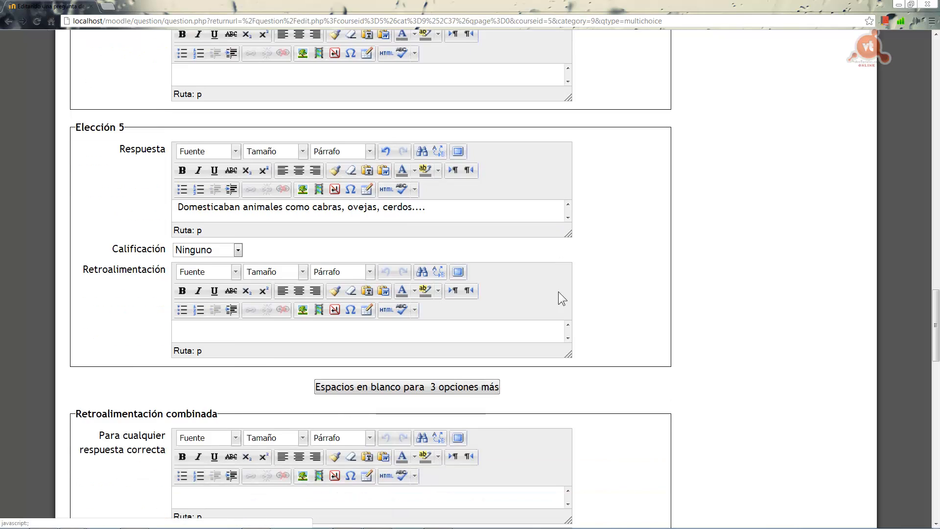
Check the combined feedback, penalty, hints and tags of the ActividadesPaleolítico1 question and save it.
{"action": "scroll", "coordinate": [558, 292], "scroll_direction": "down", "scroll_amount": 5}
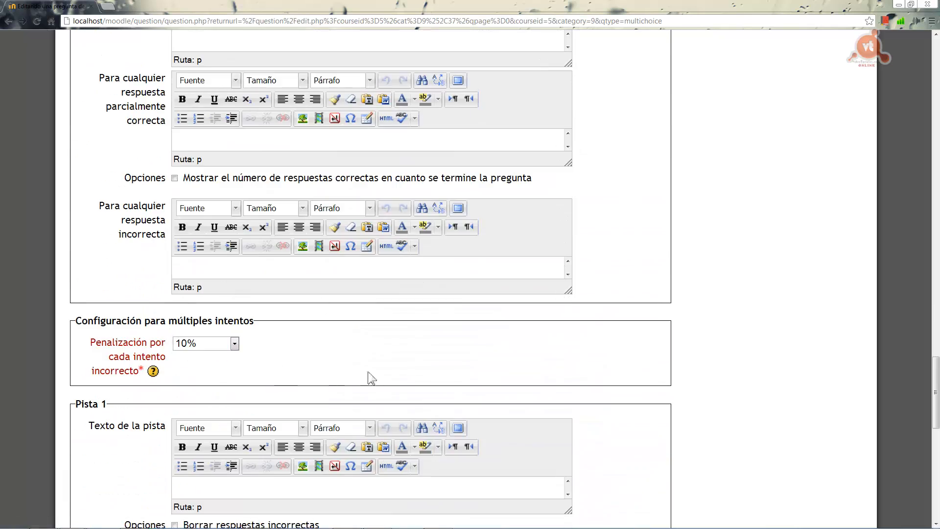
{"action": "scroll", "coordinate": [437, 355], "scroll_direction": "down", "scroll_amount": 7}
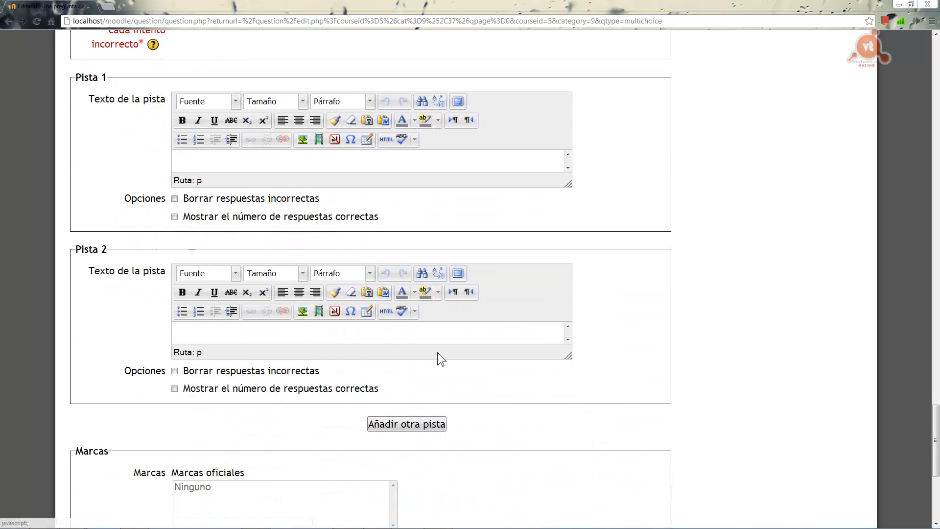
{"action": "scroll", "coordinate": [438, 353], "scroll_direction": "down", "scroll_amount": 3}
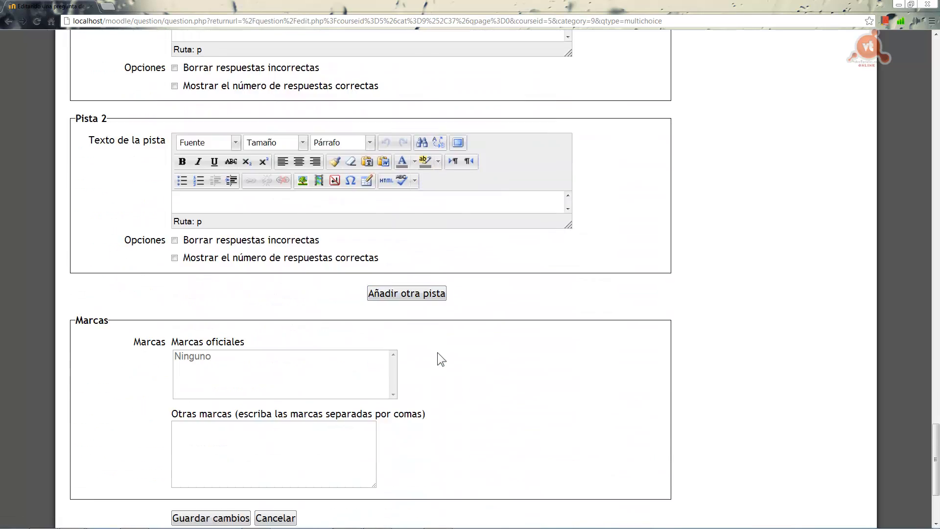
{"action": "scroll", "coordinate": [436, 352], "scroll_direction": "up", "scroll_amount": 7}
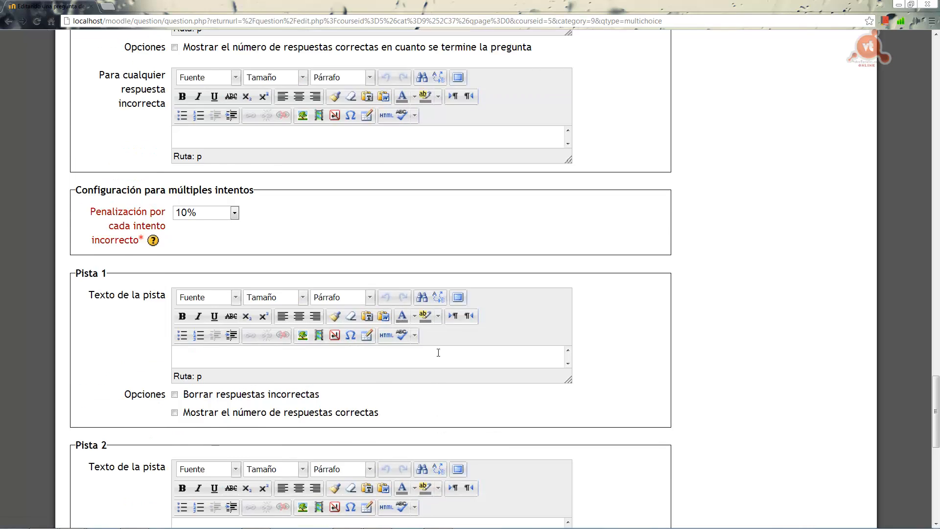
{"action": "scroll", "coordinate": [438, 352], "scroll_direction": "up", "scroll_amount": 8}
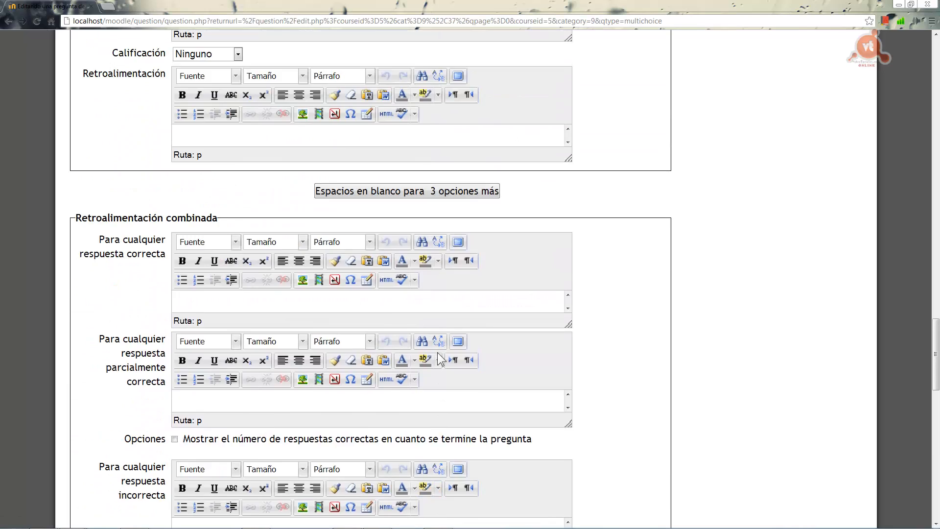
{"action": "scroll", "coordinate": [437, 353], "scroll_direction": "down", "scroll_amount": 15}
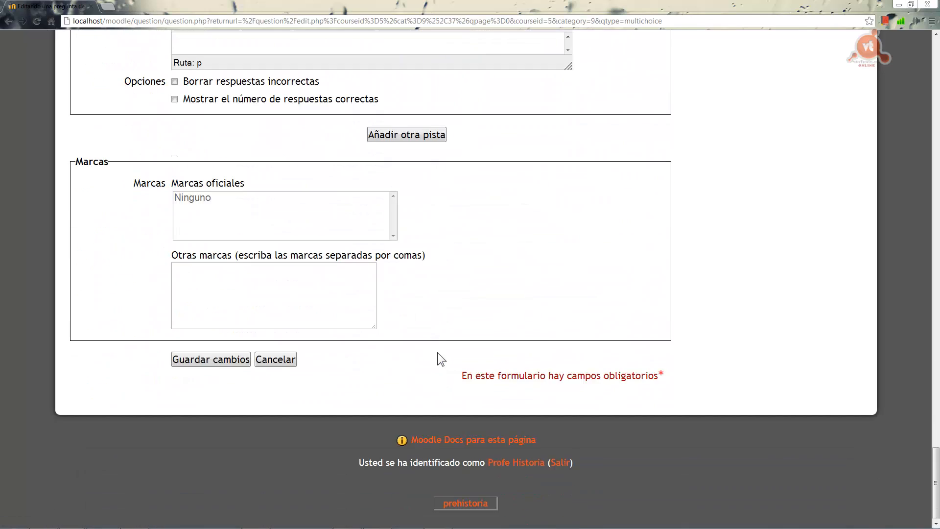
{"action": "scroll", "coordinate": [441, 359], "scroll_direction": "up", "scroll_amount": 10}
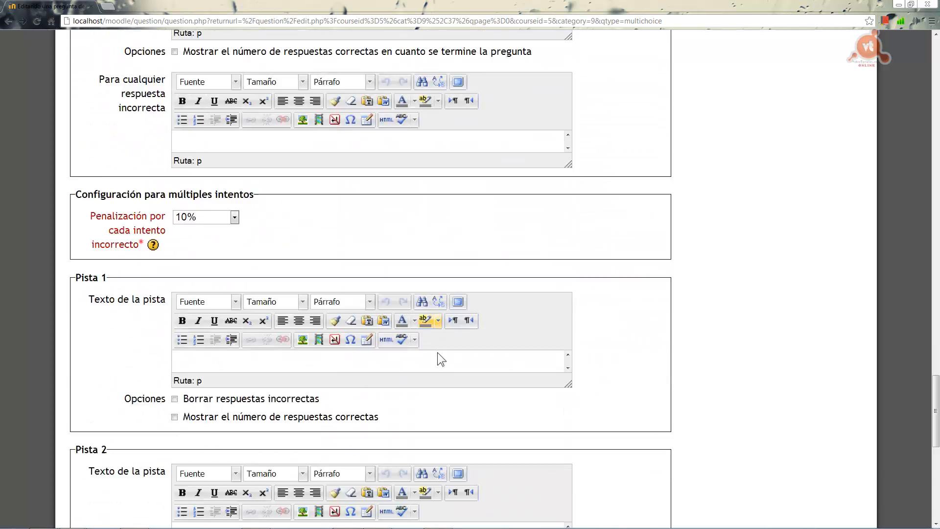
{"action": "scroll", "coordinate": [441, 360], "scroll_direction": "down", "scroll_amount": 10}
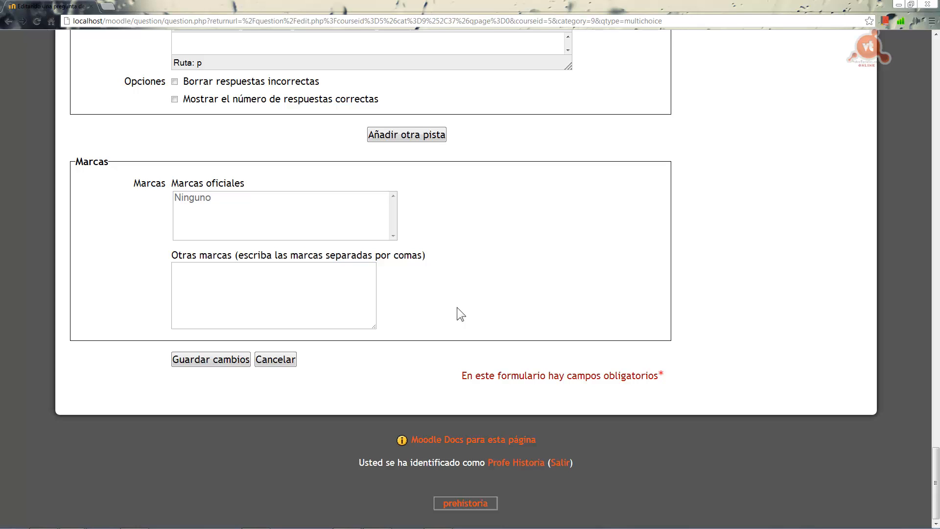
{"action": "left_click", "coordinate": [205, 359]}
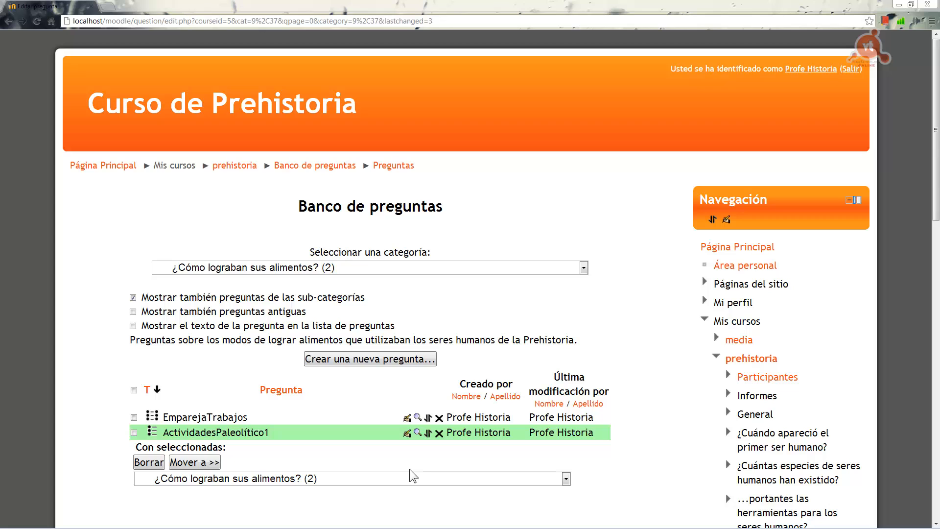
Preview the ActividadesPaleolítico1 question in an enlarged window and try ticking several of its answer options.
{"action": "left_click", "coordinate": [418, 431]}
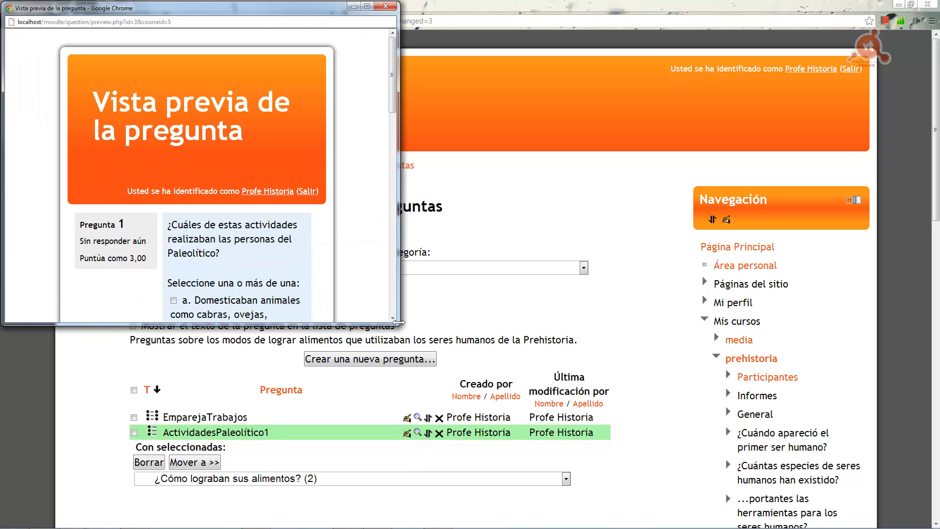
{"action": "left_click_drag", "start_coordinate": [398, 321], "coordinate": [813, 483]}
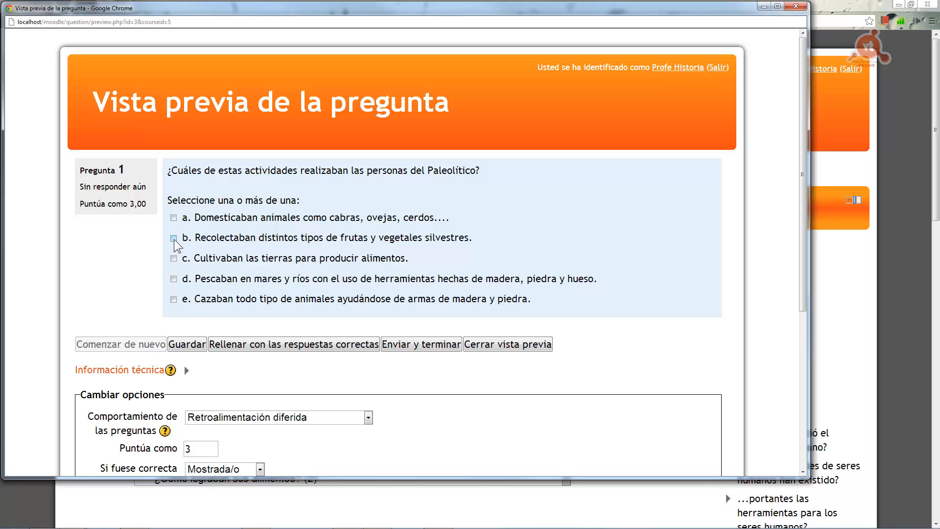
{"action": "left_click", "coordinate": [173, 217]}
{"action": "left_click", "coordinate": [173, 258]}
{"action": "left_click", "coordinate": [173, 278]}
{"action": "left_click", "coordinate": [174, 299]}
Clear the trial ticks from the answer options and close the question preview.
{"action": "left_click", "coordinate": [174, 299]}
{"action": "left_click", "coordinate": [173, 279]}
{"action": "left_click", "coordinate": [173, 258]}
{"action": "left_click", "coordinate": [174, 238]}
{"action": "left_click", "coordinate": [174, 218]}
{"action": "mouse_move", "coordinate": [803, 247]}
{"action": "left_mouse_down"}
{"action": "mouse_move", "coordinate": [804, 321]}
{"action": "mouse_move", "coordinate": [804, 240]}
{"action": "left_mouse_up"}
{"action": "left_click", "coordinate": [796, 7]}
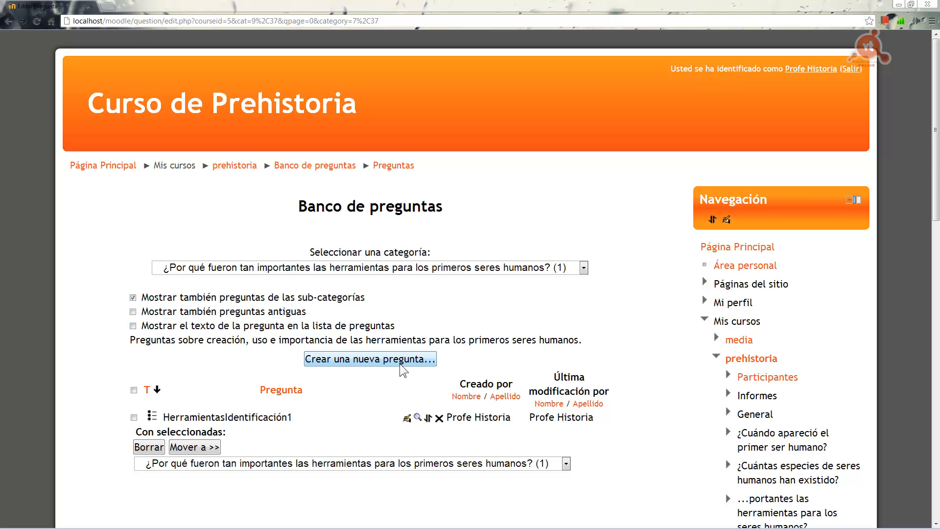
Start a new Verdadero/Falso question in the category about why tools were important for the first human beings.
{"action": "left_click", "coordinate": [368, 356]}
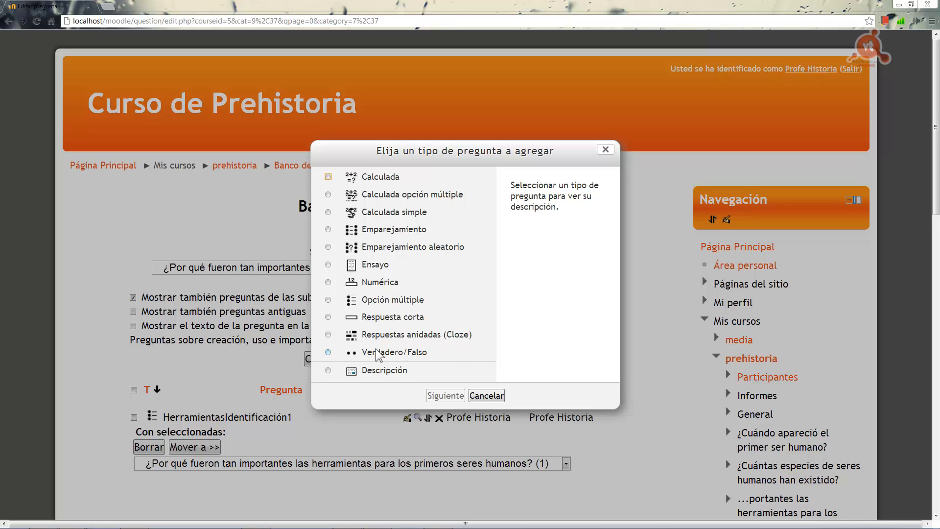
{"action": "left_click", "coordinate": [328, 352]}
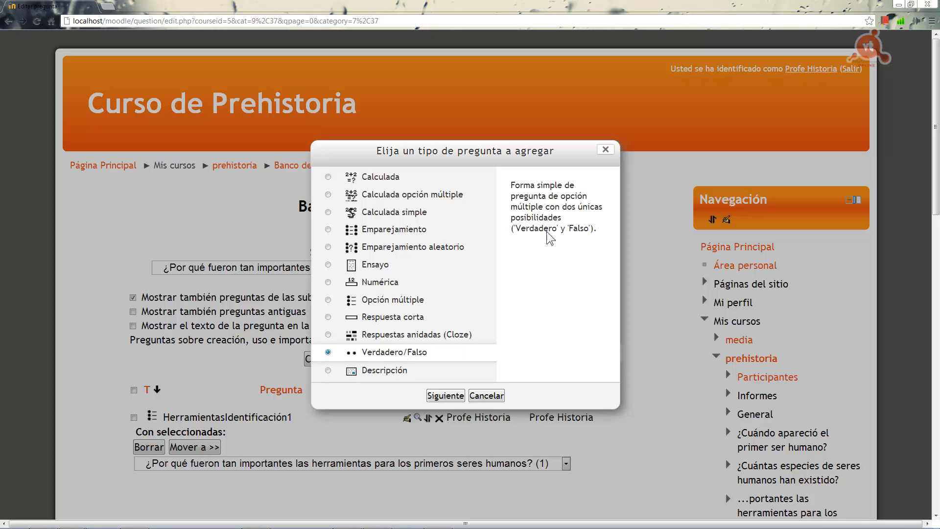
{"action": "left_click", "coordinate": [443, 395]}
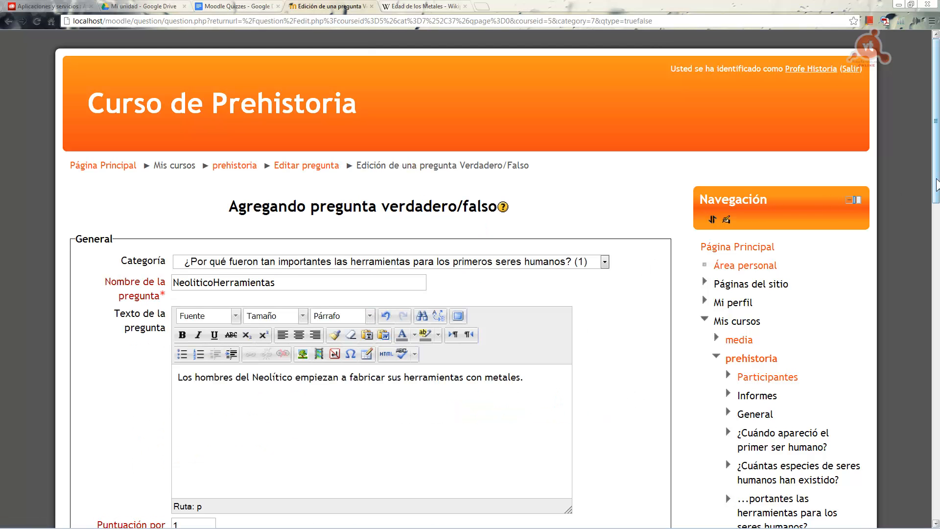
Check the NeoliticoHerramientas question's statement, default mark and general feedback, and choose Falso as the correct answer.
{"action": "left_click_drag", "start_coordinate": [935, 186], "coordinate": [914, 284]}
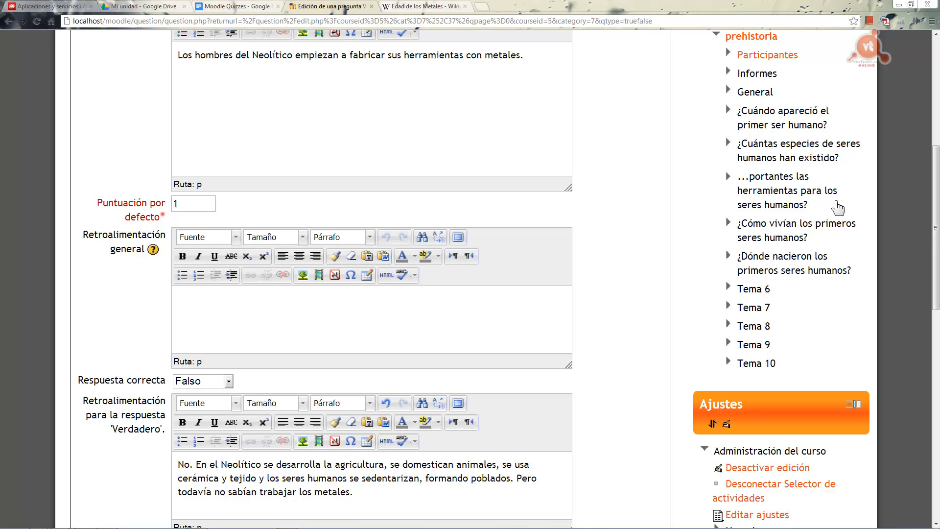
{"action": "left_click_drag", "start_coordinate": [934, 185], "coordinate": [912, 250]}
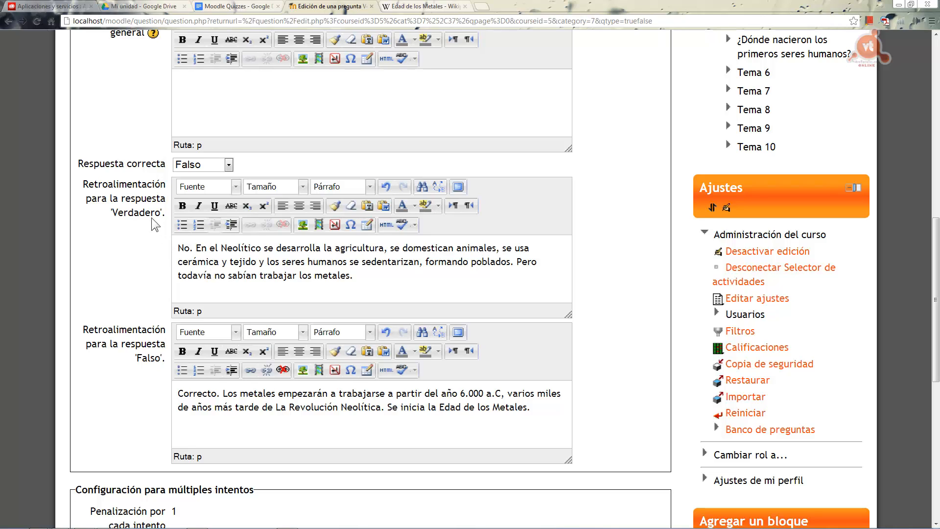
{"action": "left_click", "coordinate": [228, 164]}
{"action": "left_click", "coordinate": [187, 173]}
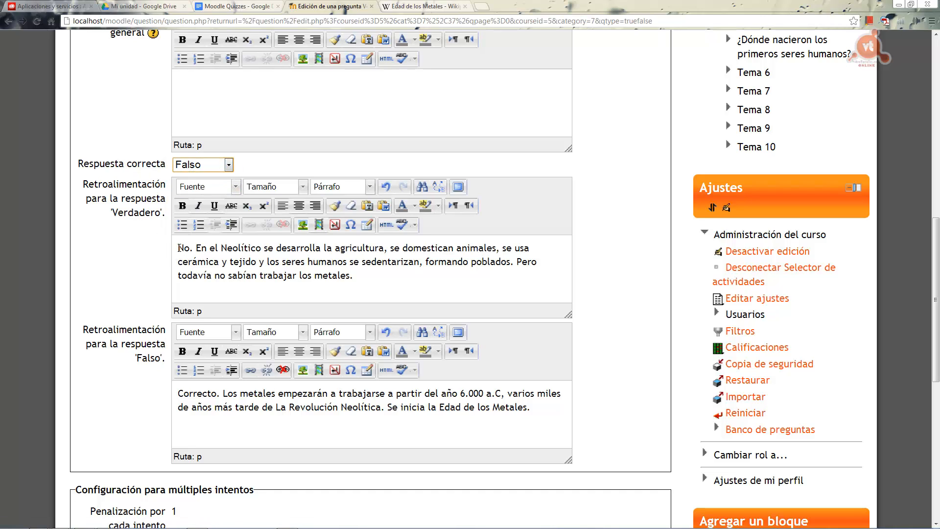
Review the feedback texts for both answers, the penalty and the tags, and save the Verdadero/Falso question.
{"action": "left_click_drag", "start_coordinate": [178, 247], "coordinate": [377, 272]}
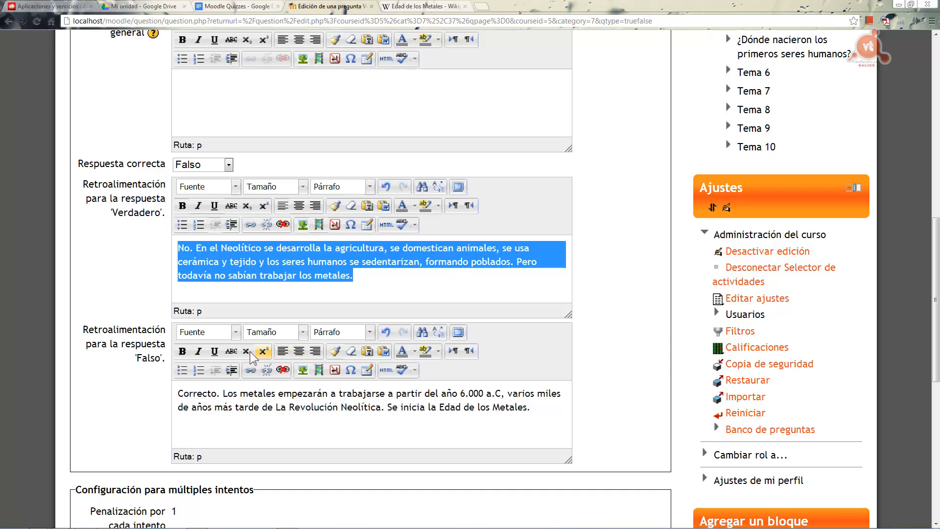
{"action": "left_click_drag", "start_coordinate": [179, 393], "coordinate": [532, 438]}
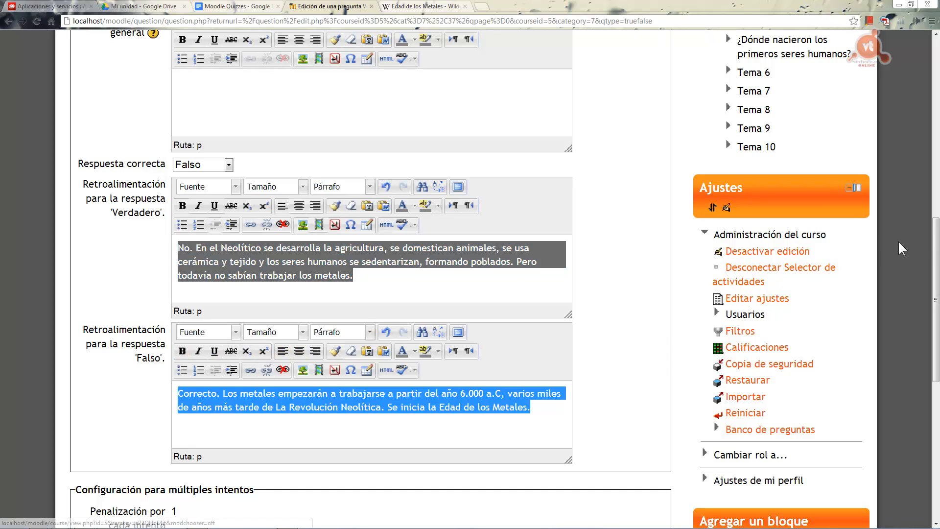
{"action": "left_click_drag", "start_coordinate": [935, 249], "coordinate": [935, 304]}
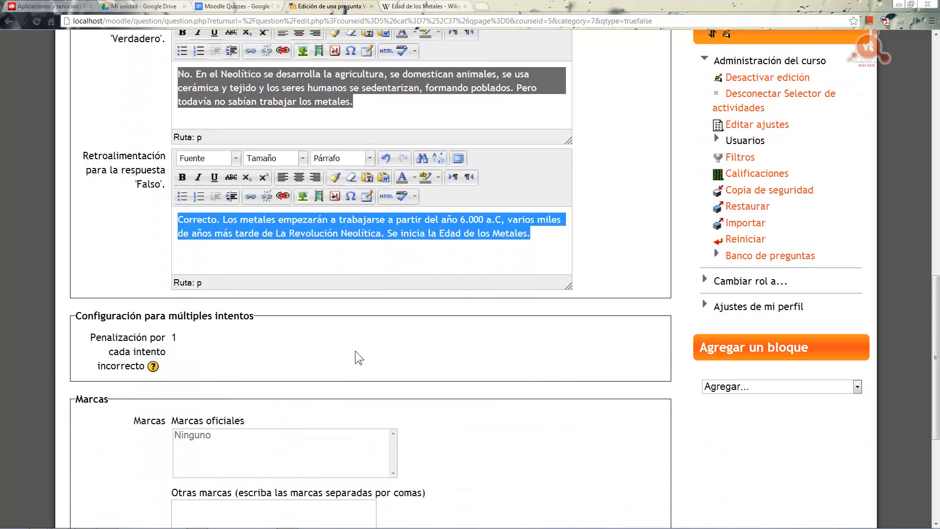
{"action": "scroll", "coordinate": [554, 369], "scroll_direction": "down", "scroll_amount": 4}
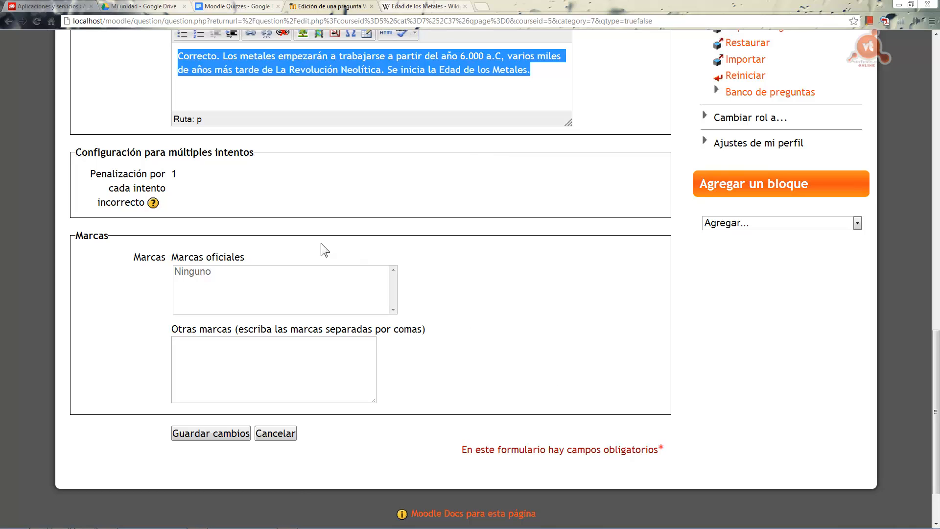
{"action": "left_click", "coordinate": [230, 401]}
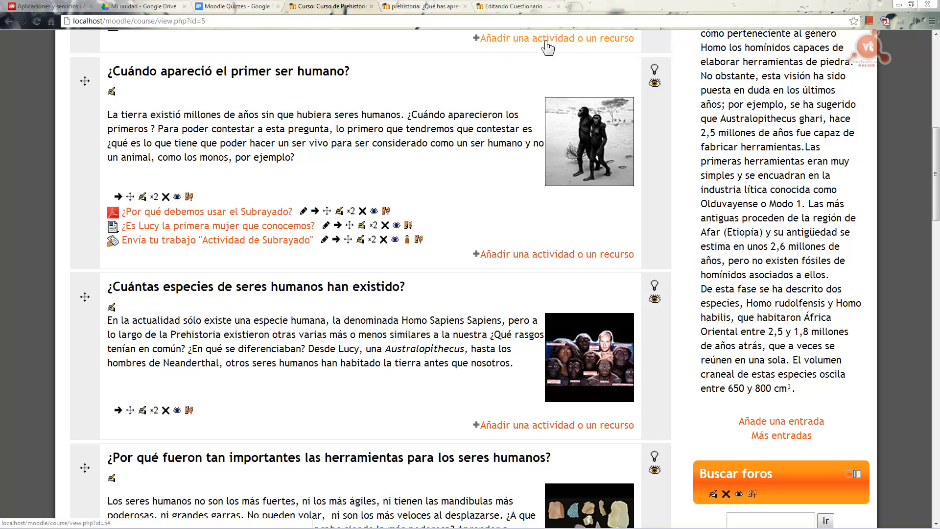
Examine the quiz settings for timing, grading, layout, question behaviour, review options, display, extra restrictions and overall feedback.
{"action": "left_click", "coordinate": [625, 42]}
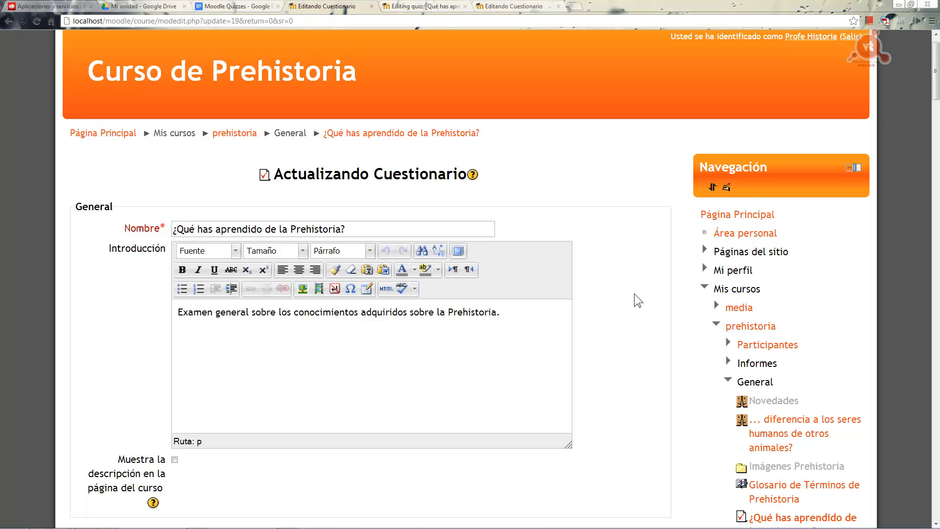
{"action": "scroll", "coordinate": [635, 290], "scroll_direction": "down", "scroll_amount": 3}
{"action": "scroll", "coordinate": [634, 291], "scroll_direction": "down", "scroll_amount": 7}
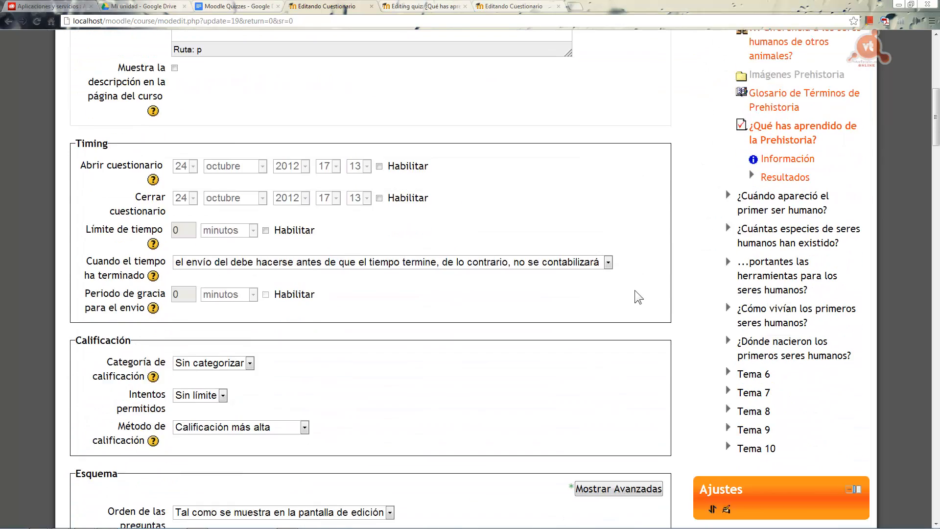
{"action": "scroll", "coordinate": [635, 290], "scroll_direction": "down", "scroll_amount": 4}
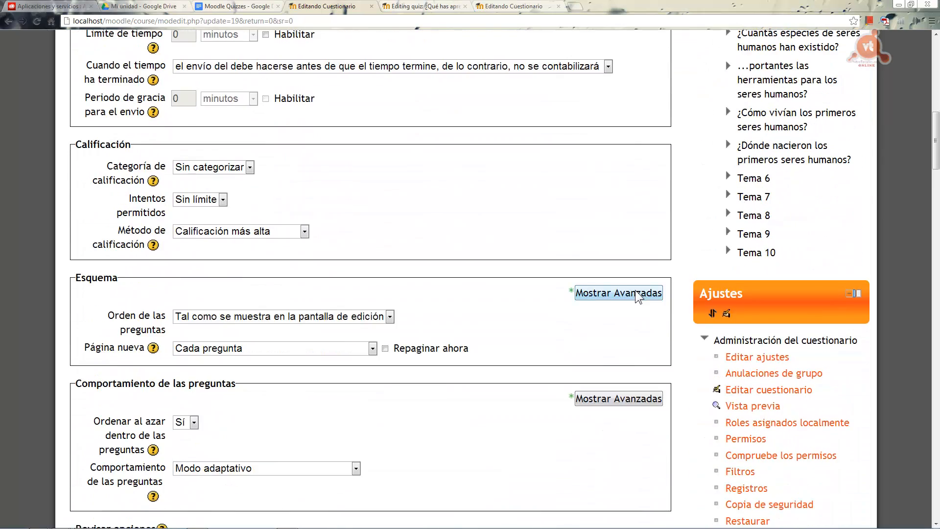
{"action": "scroll", "coordinate": [635, 297], "scroll_direction": "down", "scroll_amount": 5}
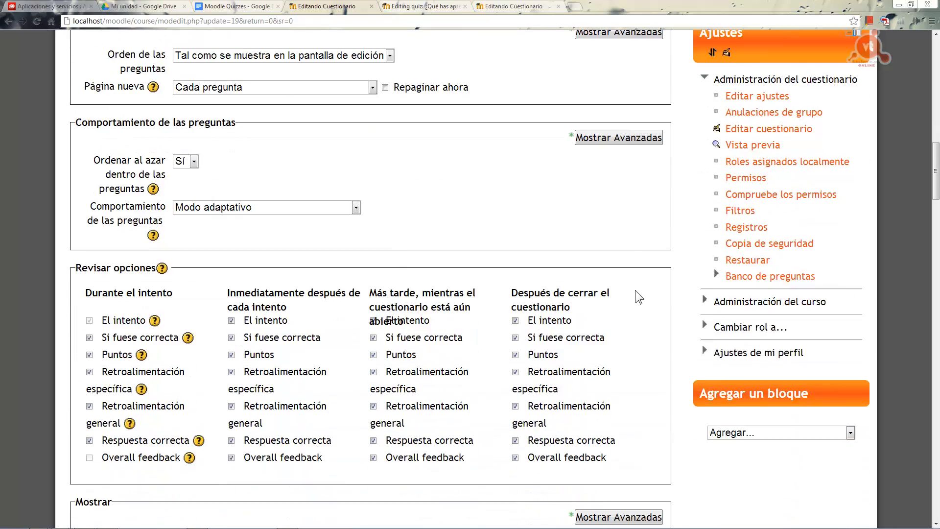
{"action": "scroll", "coordinate": [635, 291], "scroll_direction": "down", "scroll_amount": 5}
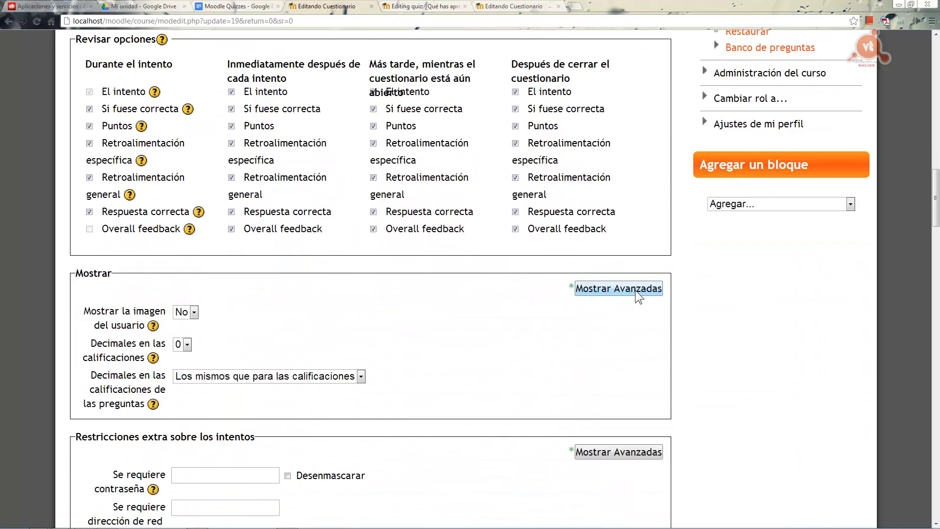
{"action": "scroll", "coordinate": [636, 290], "scroll_direction": "down", "scroll_amount": 3}
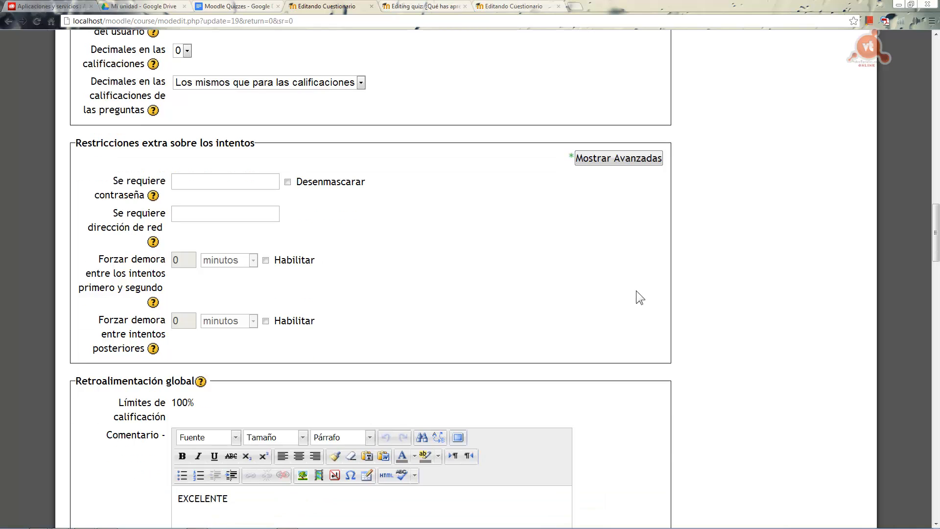
{"action": "scroll", "coordinate": [537, 266], "scroll_direction": "down", "scroll_amount": 1}
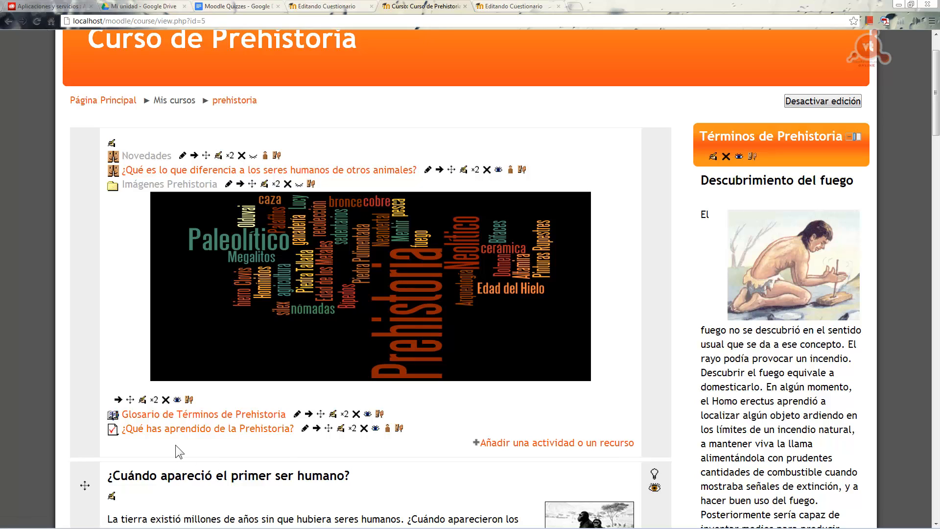
Open the quiz "¿Qué has aprendido de la Prehistoria?" for editing and add all listed questions from the category "Por defecto en prehistoria".
{"action": "left_click", "coordinate": [214, 429]}
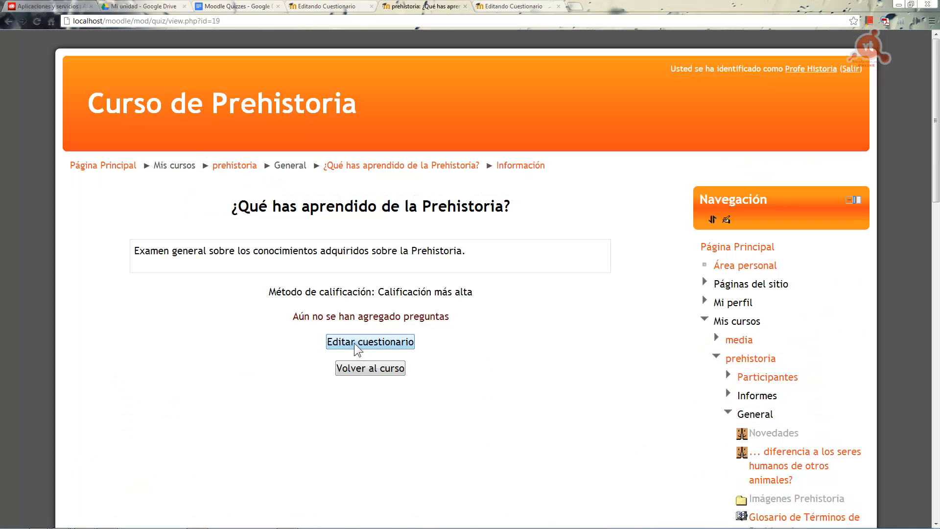
{"action": "left_click", "coordinate": [366, 342]}
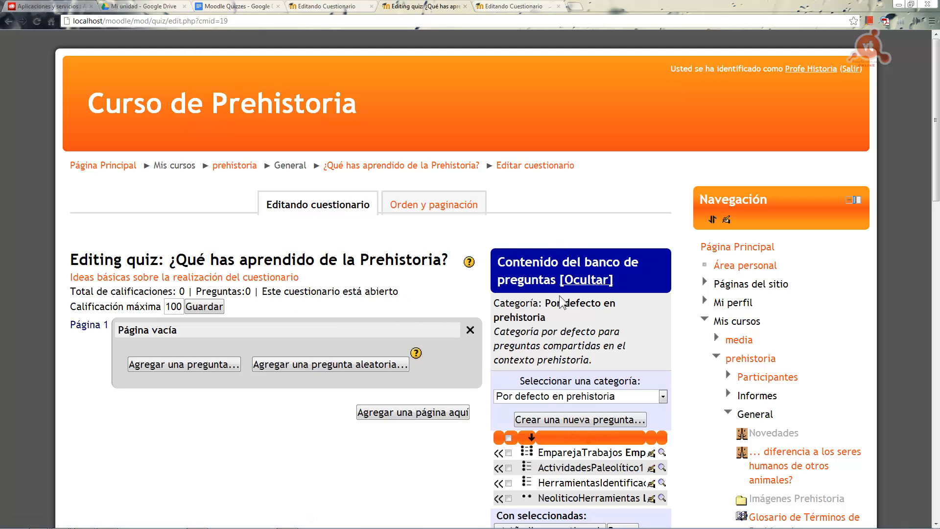
{"action": "left_click_drag", "start_coordinate": [936, 159], "coordinate": [936, 211]}
{"action": "left_click", "coordinate": [663, 238]}
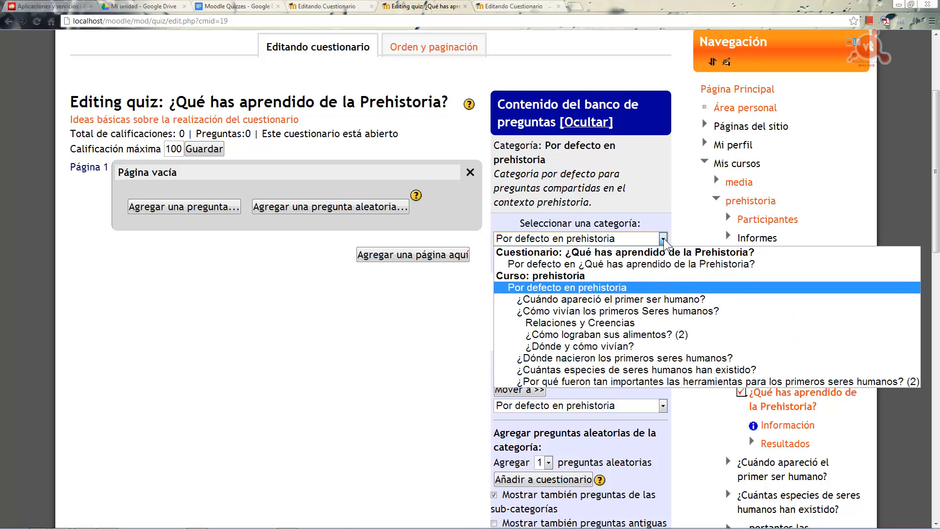
{"action": "left_click", "coordinate": [563, 288]}
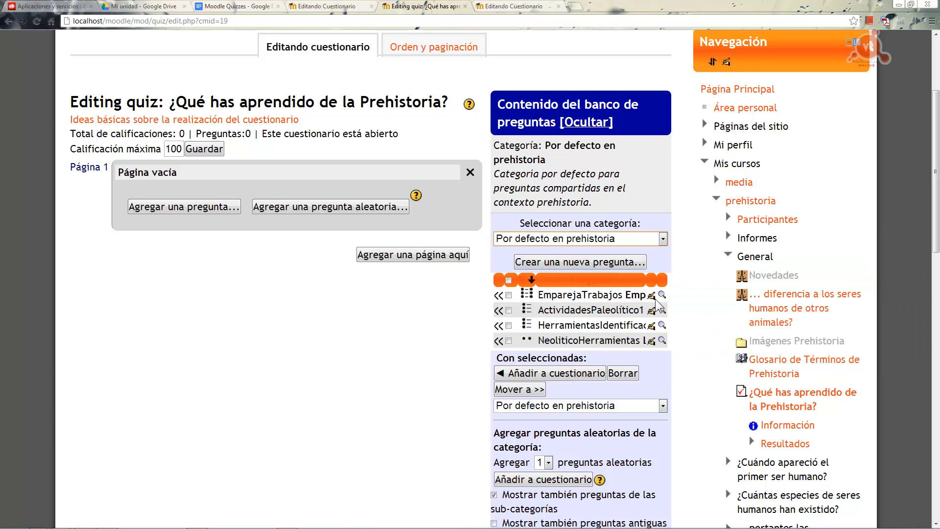
{"action": "left_click", "coordinate": [508, 280]}
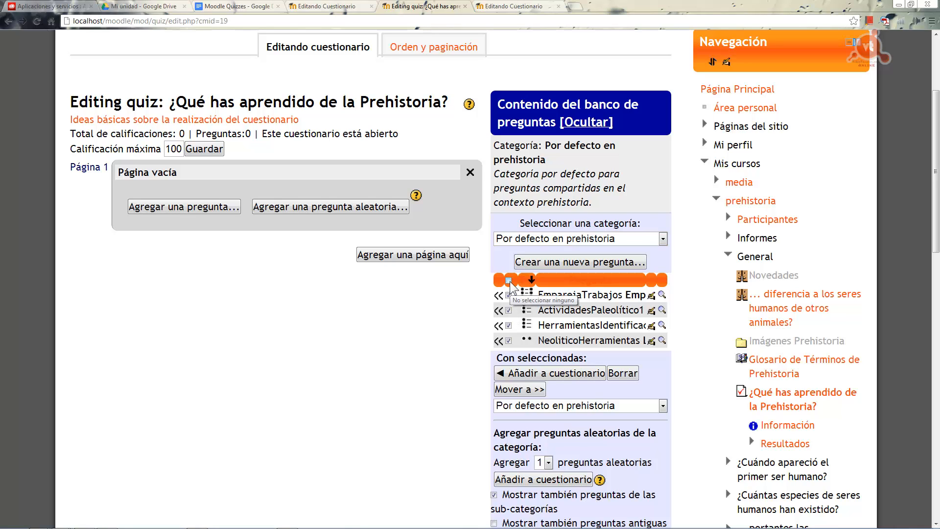
{"action": "left_click", "coordinate": [528, 376]}
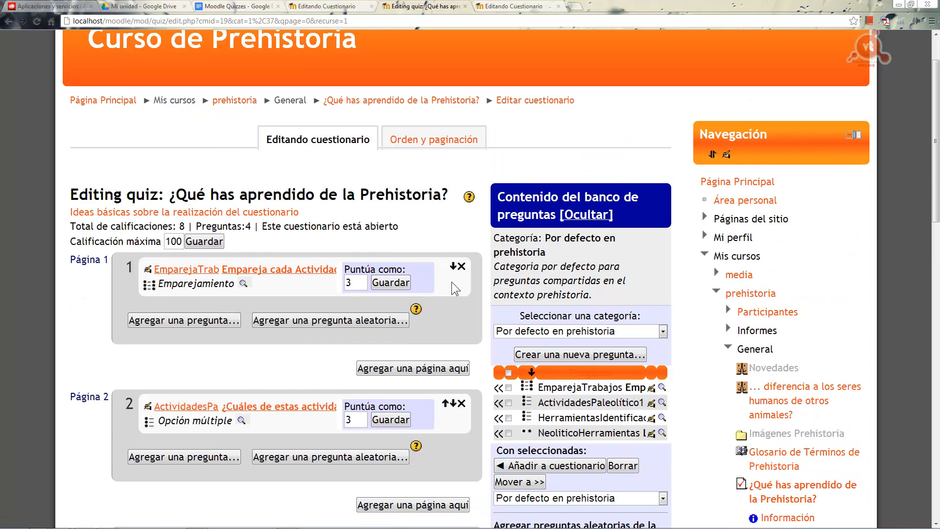
Look through the added questions, their pages and marks, and save the quiz's maximum grade of 100.
{"action": "scroll", "coordinate": [451, 281], "scroll_direction": "down", "scroll_amount": 2}
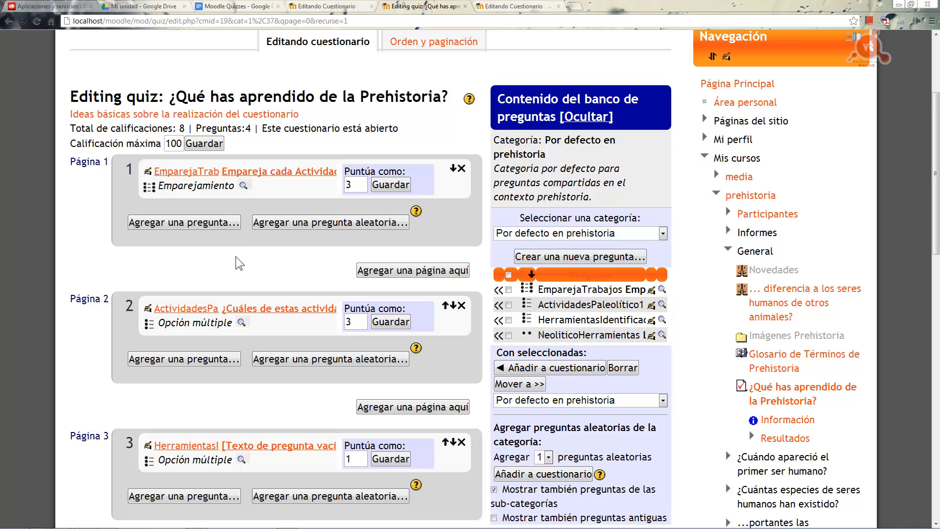
{"action": "scroll", "coordinate": [236, 257], "scroll_direction": "down", "scroll_amount": 3}
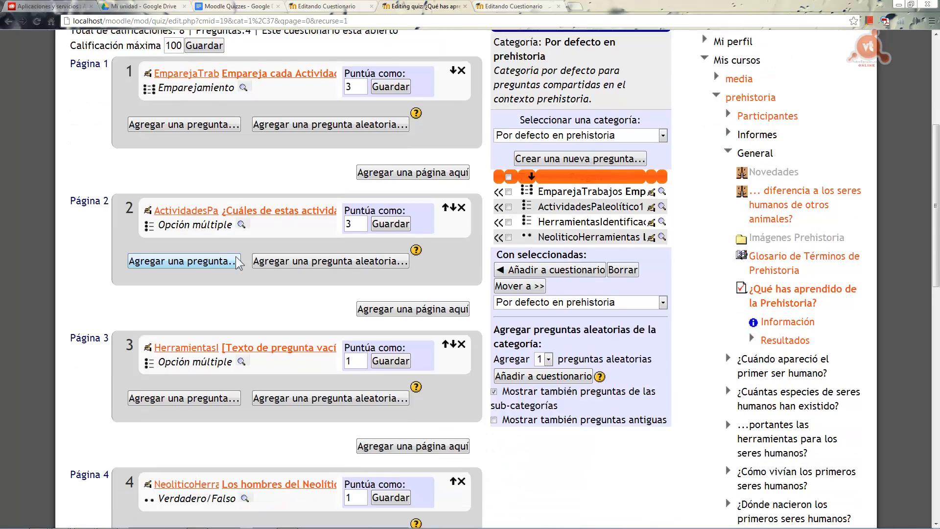
{"action": "scroll", "coordinate": [236, 263], "scroll_direction": "up", "scroll_amount": 3}
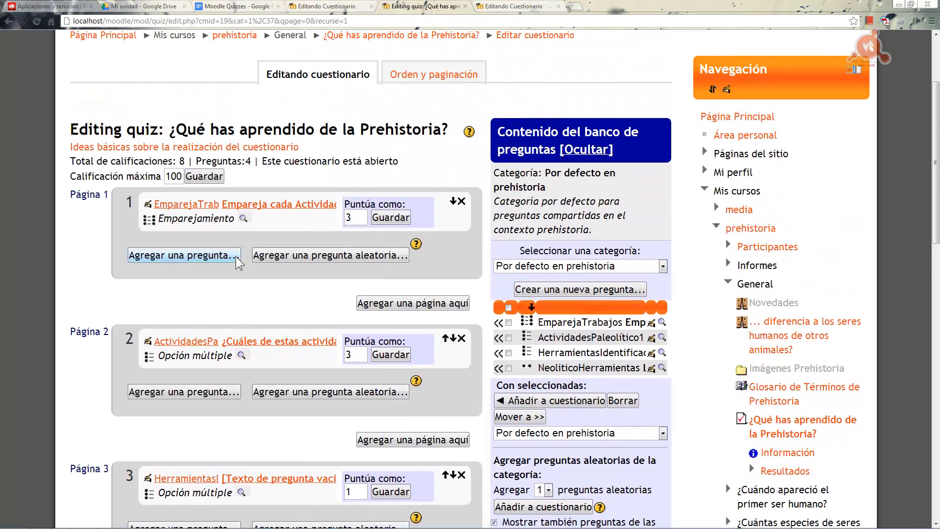
{"action": "scroll", "coordinate": [236, 259], "scroll_direction": "down", "scroll_amount": 5}
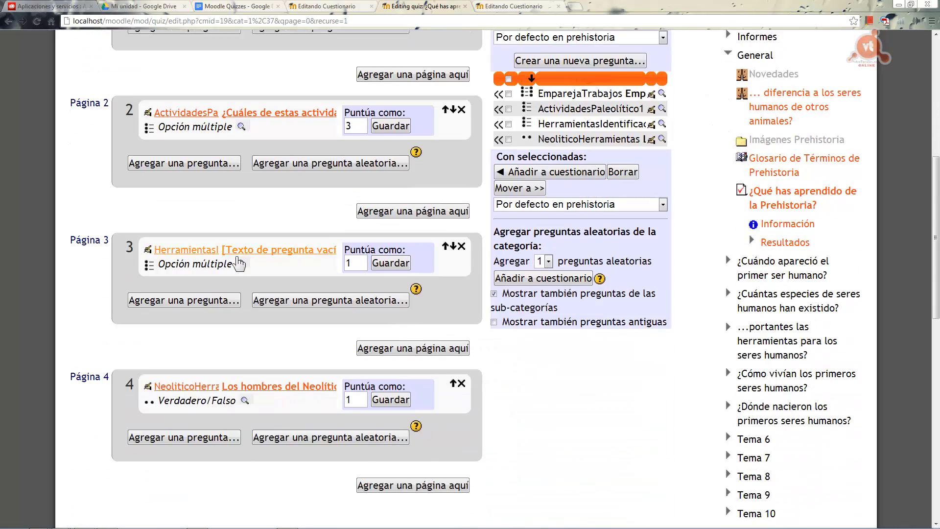
{"action": "scroll", "coordinate": [236, 256], "scroll_direction": "up", "scroll_amount": 3}
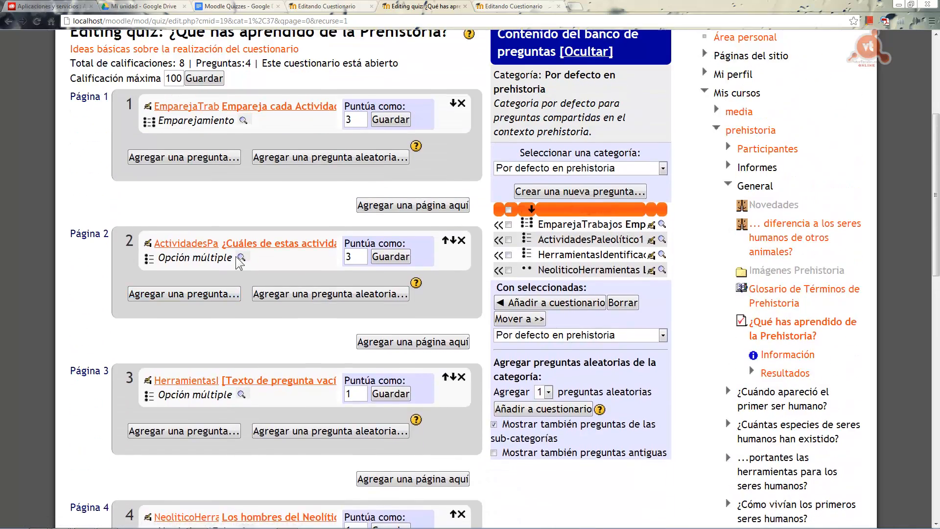
{"action": "scroll", "coordinate": [236, 256], "scroll_direction": "up", "scroll_amount": 2}
{"action": "scroll", "coordinate": [236, 257], "scroll_direction": "down", "scroll_amount": 5}
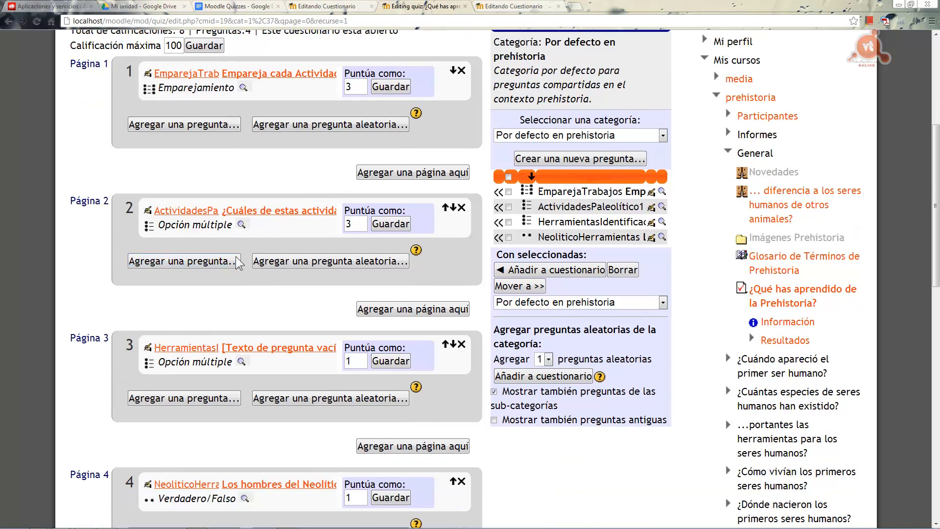
{"action": "scroll", "coordinate": [236, 257], "scroll_direction": "down", "scroll_amount": 1}
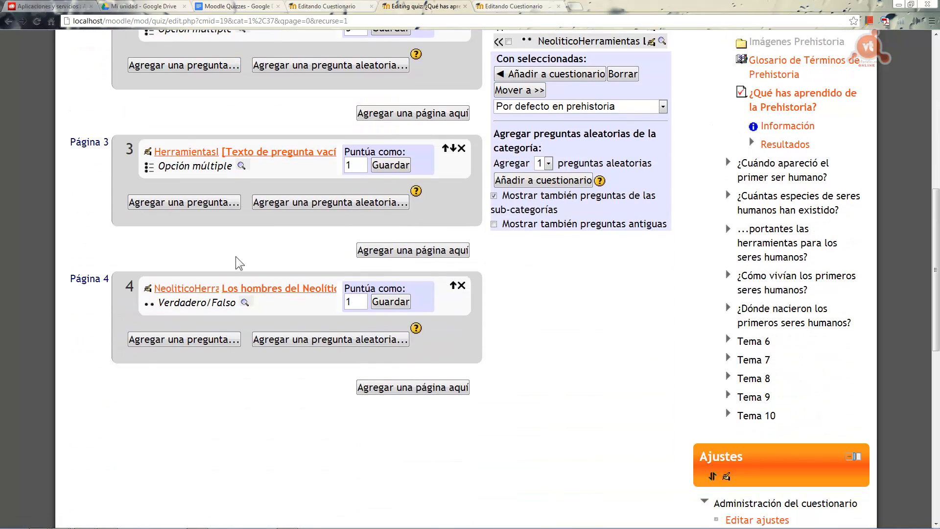
{"action": "scroll", "coordinate": [236, 257], "scroll_direction": "up", "scroll_amount": 1}
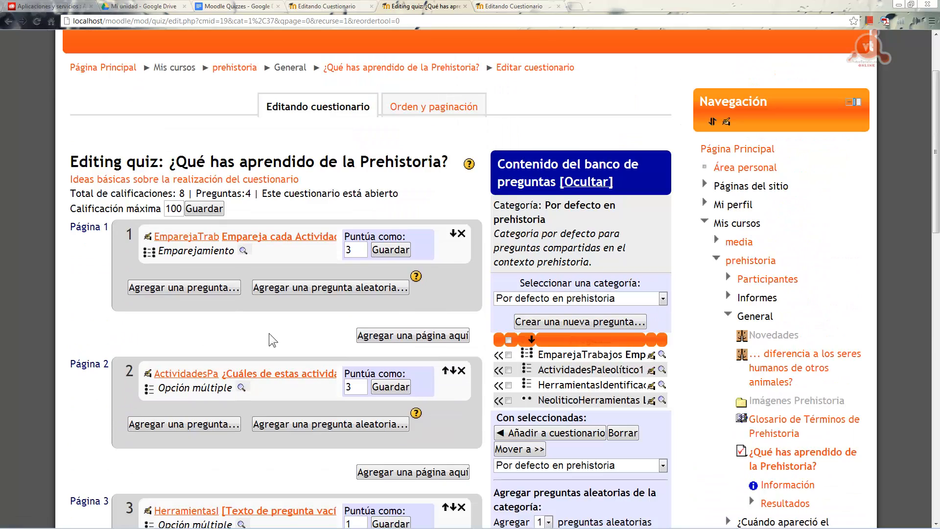
{"action": "left_click", "coordinate": [197, 210]}
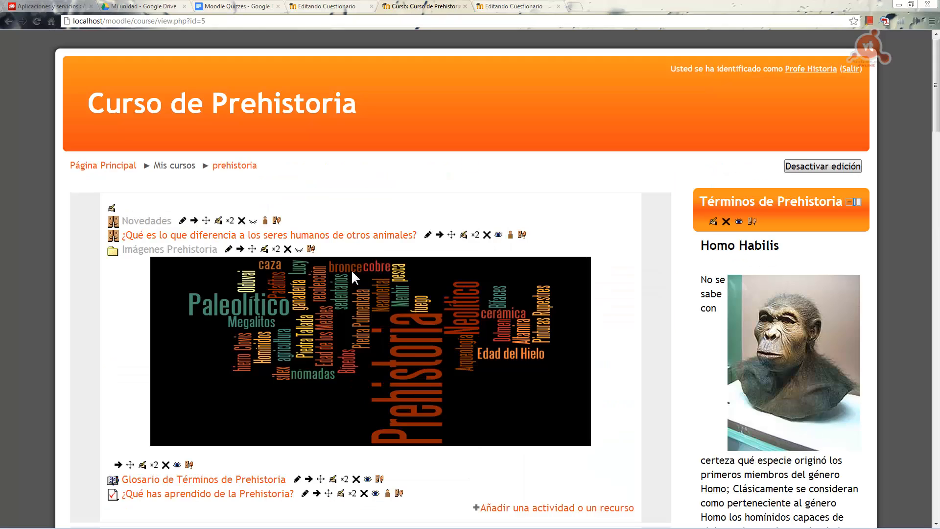
Open the quiz from the course page, continue its preview and move past questions 1 and 2 unanswered.
{"action": "left_click", "coordinate": [216, 495]}
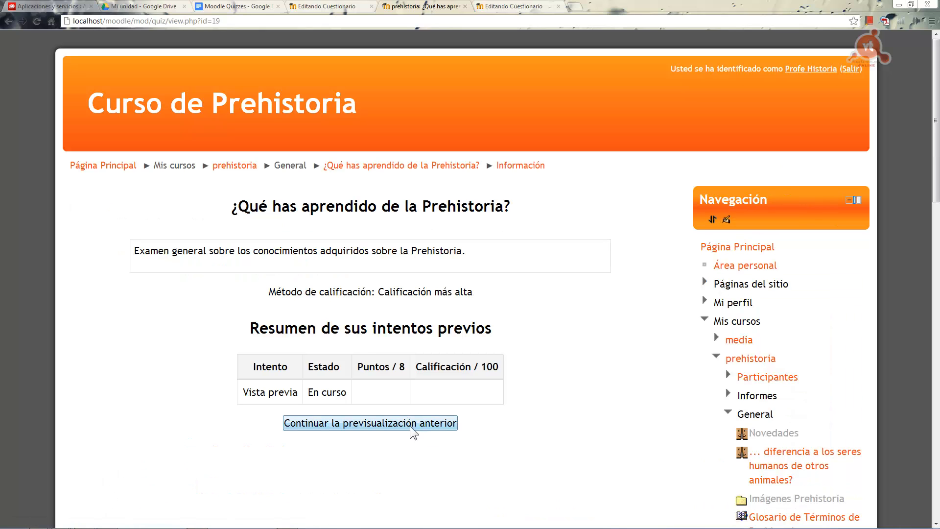
{"action": "left_click", "coordinate": [410, 425]}
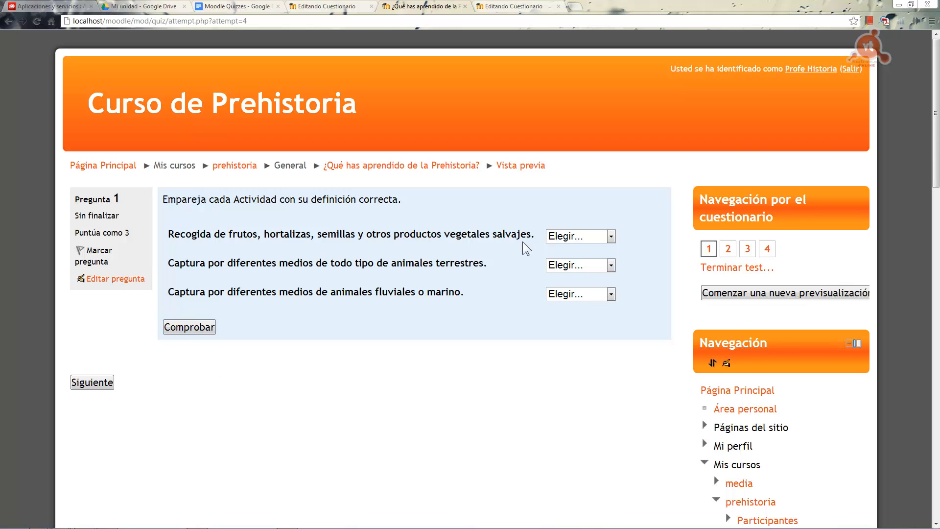
{"action": "left_click", "coordinate": [93, 383]}
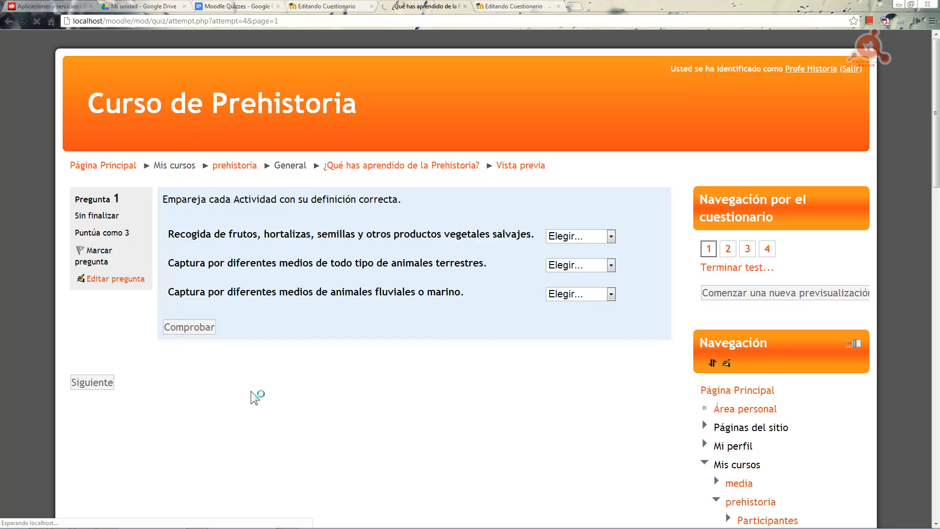
{"action": "left_click", "coordinate": [96, 410]}
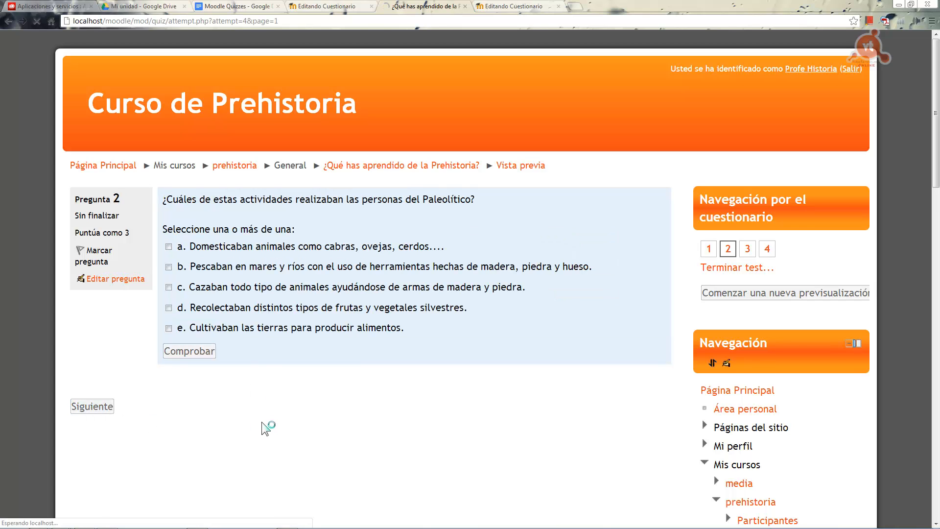
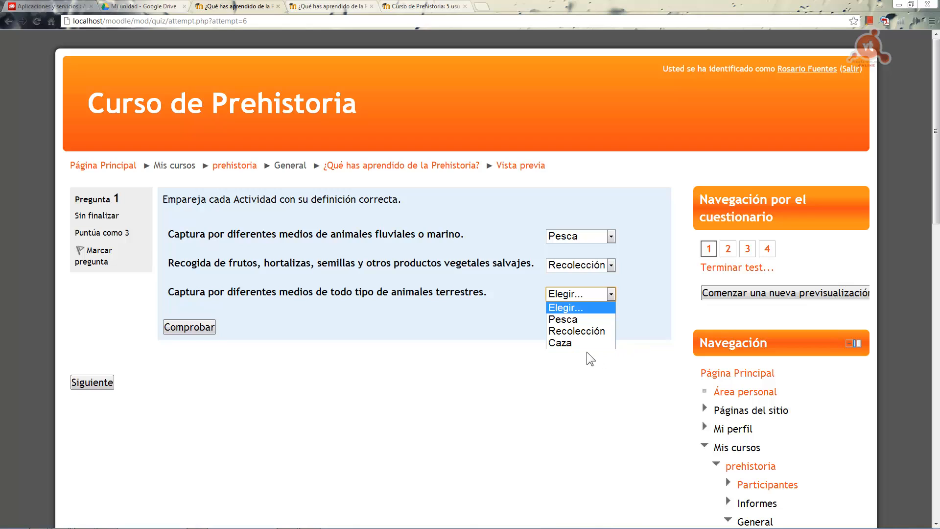
Match land-animal capture with Caza in question 1, select the fishing, gathering and hunting options in question 2, and check both answers.
{"action": "left_click", "coordinate": [568, 342]}
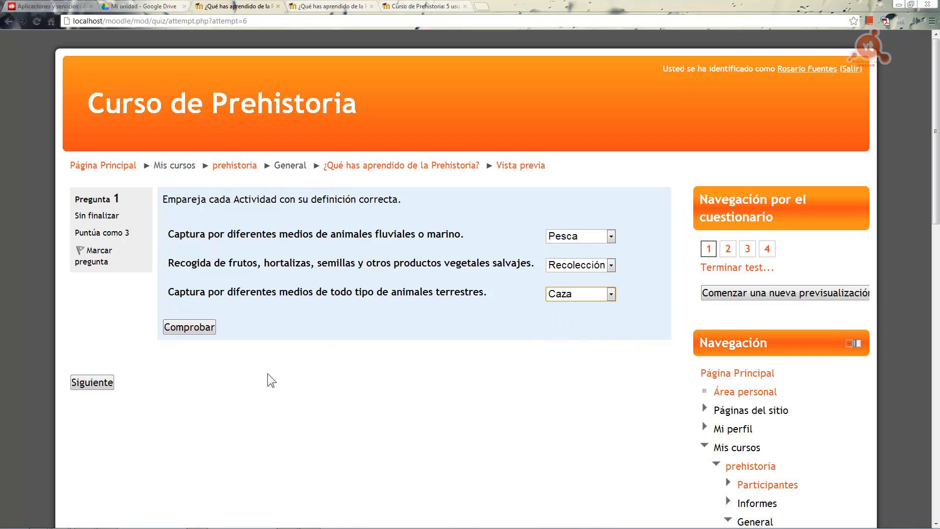
{"action": "left_click", "coordinate": [198, 326]}
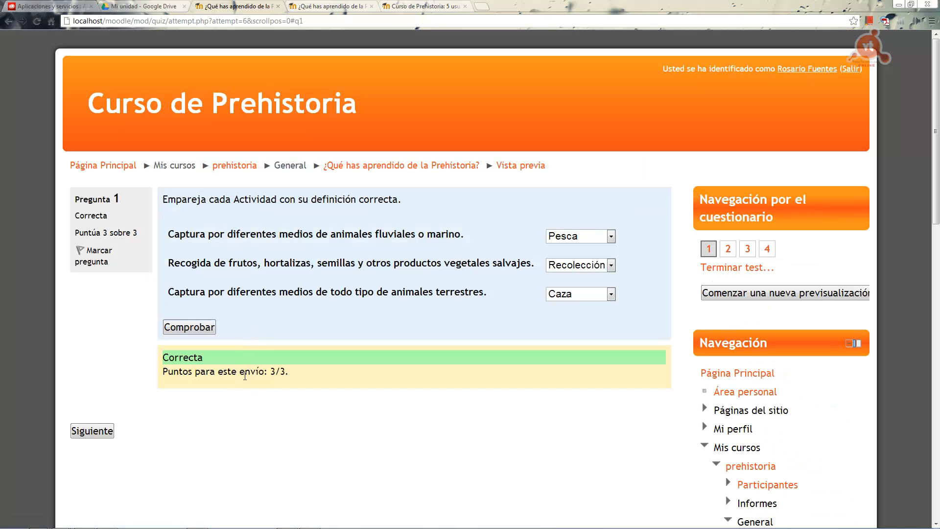
{"action": "left_click", "coordinate": [108, 430]}
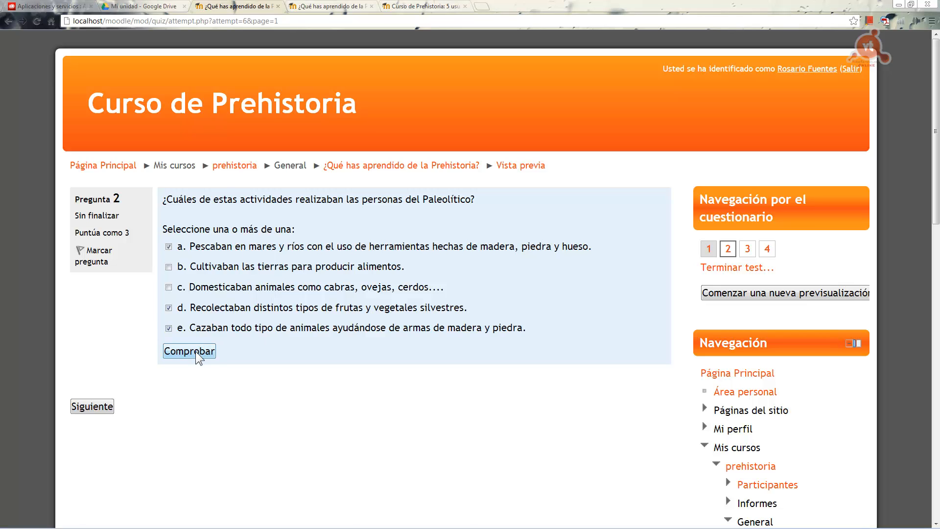
{"action": "left_click", "coordinate": [195, 351]}
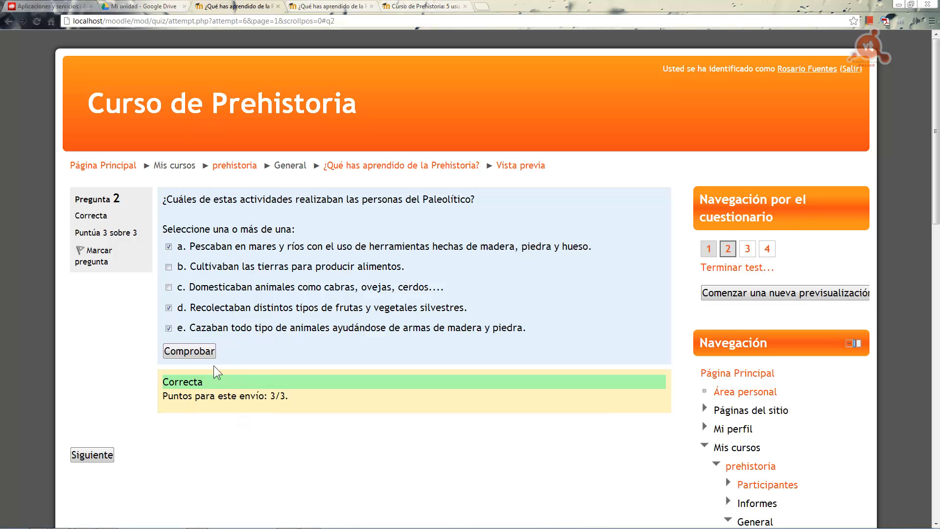
Answer question 3 with Chopper and question 4 with Falso, checking each answer.
{"action": "left_click", "coordinate": [95, 454]}
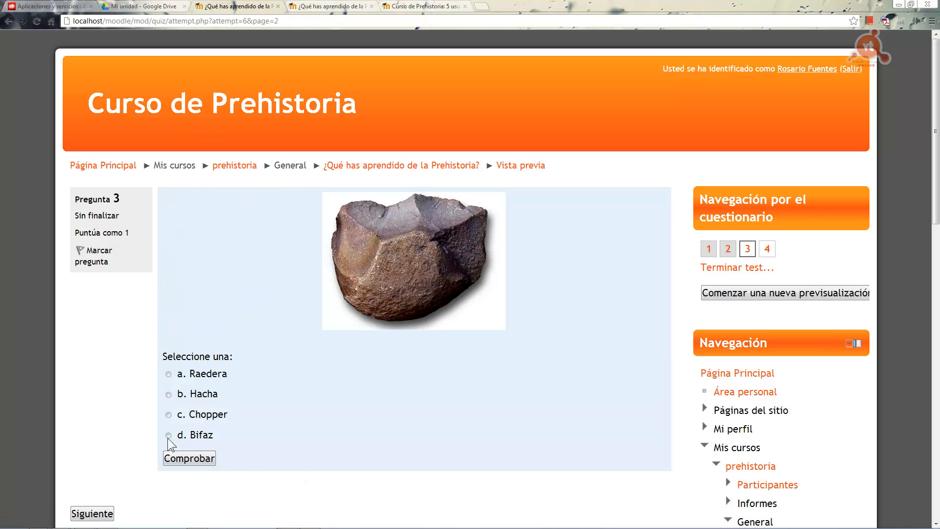
{"action": "left_click", "coordinate": [168, 415]}
{"action": "left_click", "coordinate": [186, 459]}
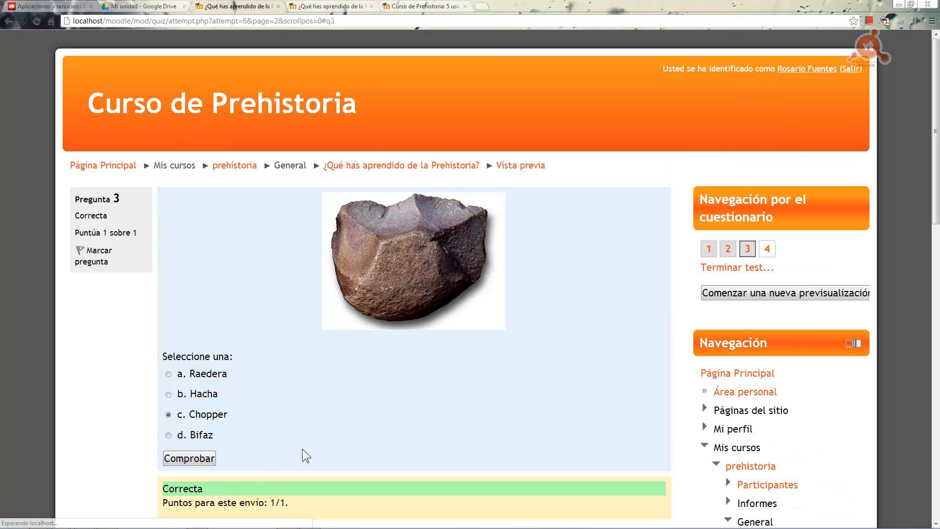
{"action": "scroll", "coordinate": [302, 448], "scroll_direction": "down", "scroll_amount": 4}
{"action": "left_click", "coordinate": [90, 368]}
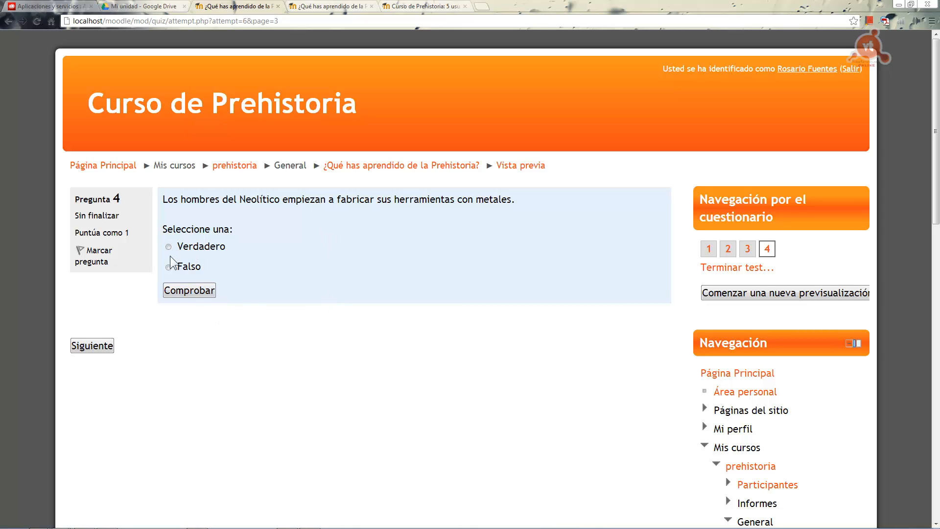
{"action": "left_click", "coordinate": [183, 293]}
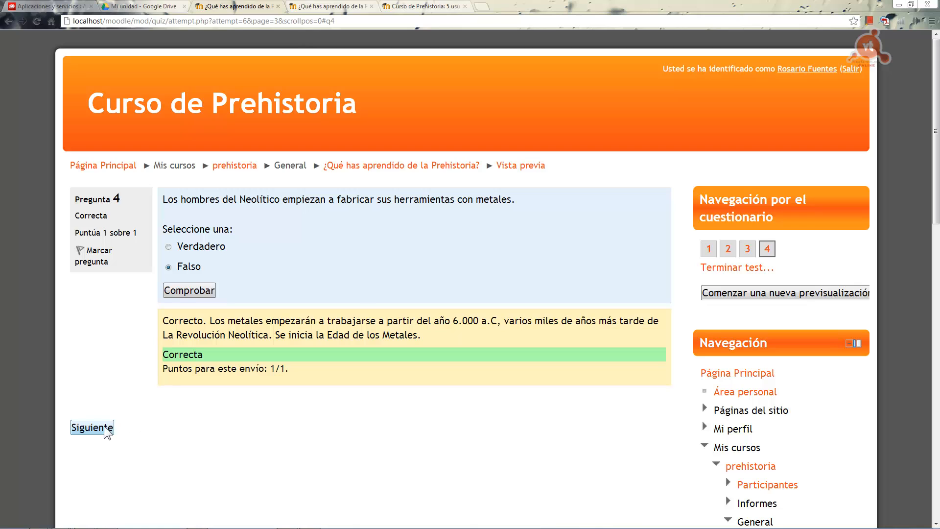
Submit all answers to finish the preview attempt, and look through its review, grade and overall feedback.
{"action": "left_click", "coordinate": [105, 429]}
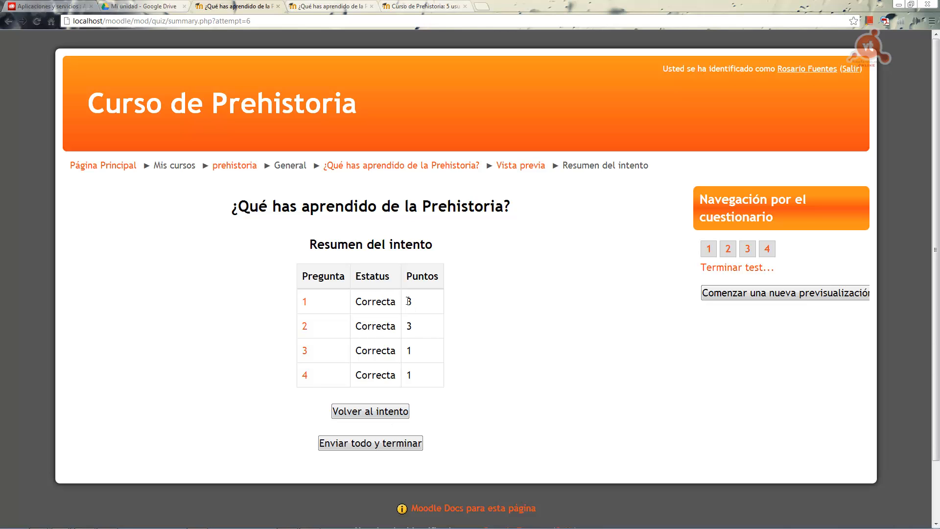
{"action": "left_click", "coordinate": [370, 443]}
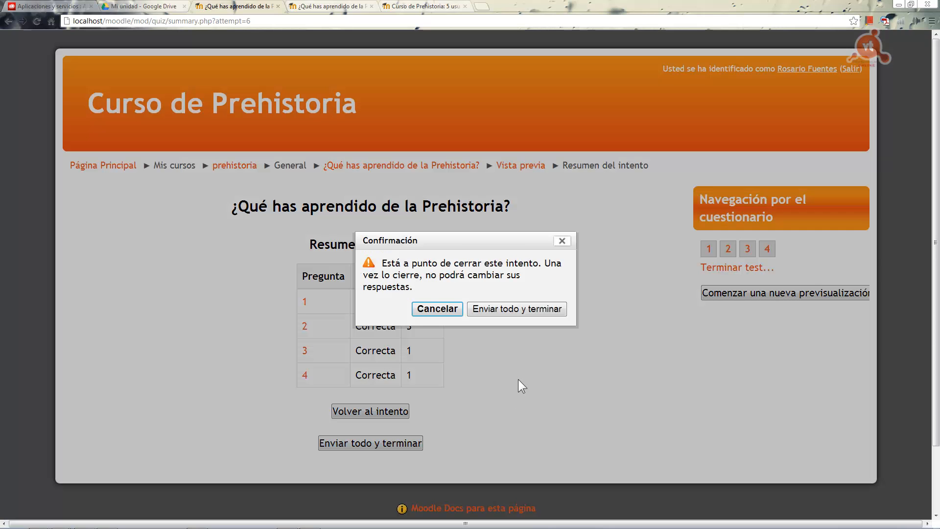
{"action": "left_click", "coordinate": [511, 310]}
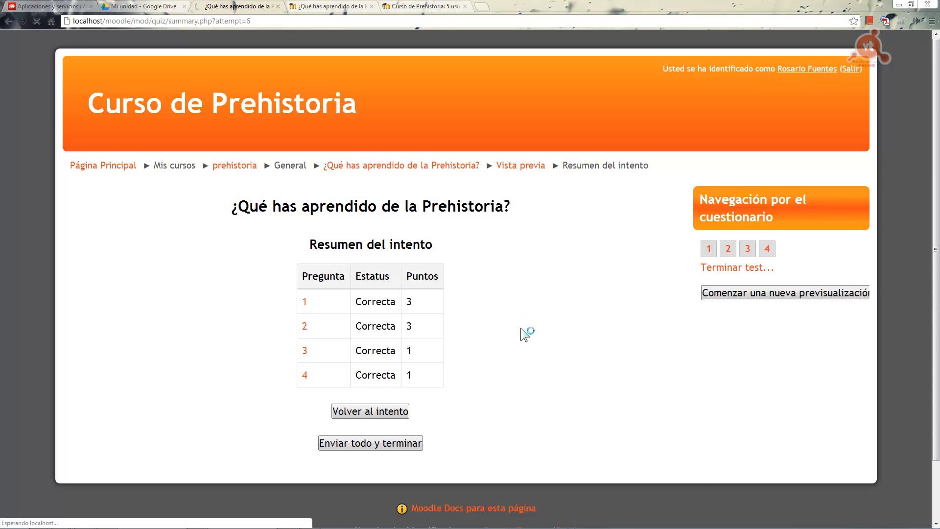
{"action": "scroll", "coordinate": [451, 350], "scroll_direction": "down", "scroll_amount": 6}
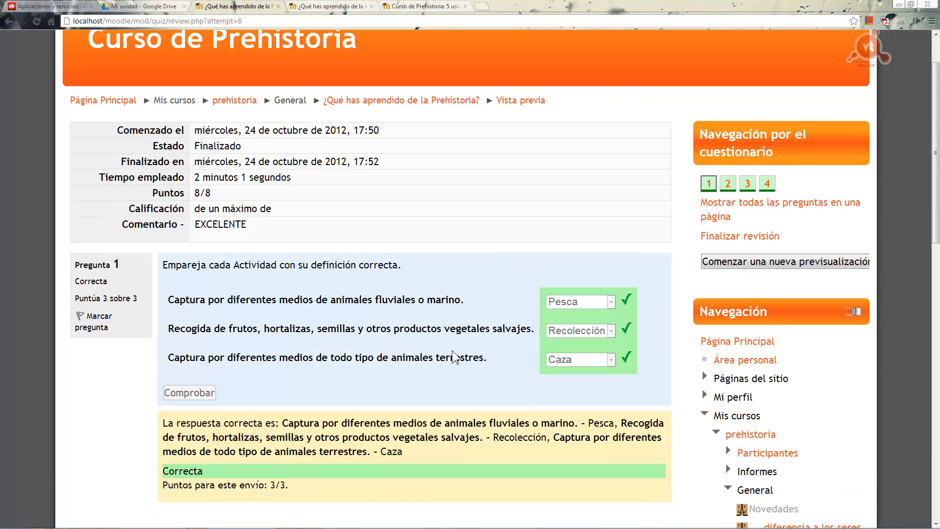
{"action": "scroll", "coordinate": [451, 350], "scroll_direction": "up", "scroll_amount": 3}
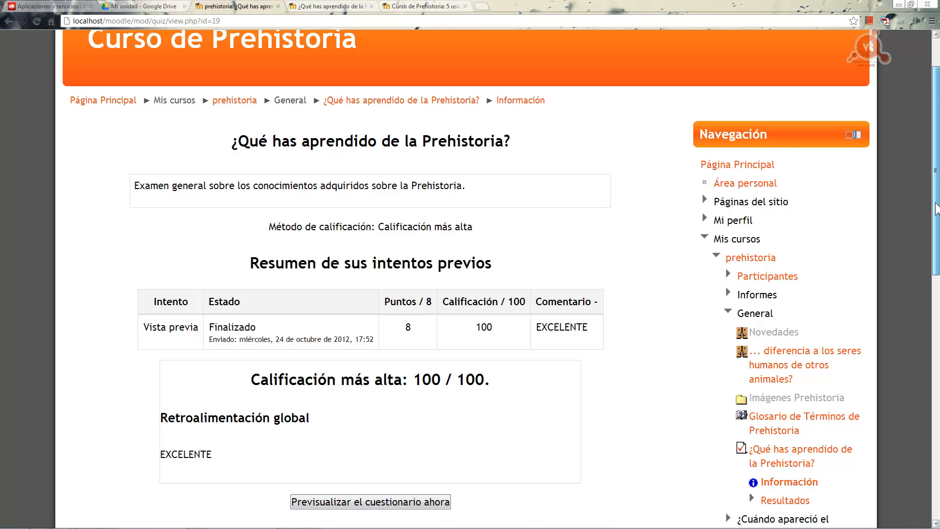
{"action": "scroll", "coordinate": [936, 209], "scroll_direction": "down", "scroll_amount": 3}
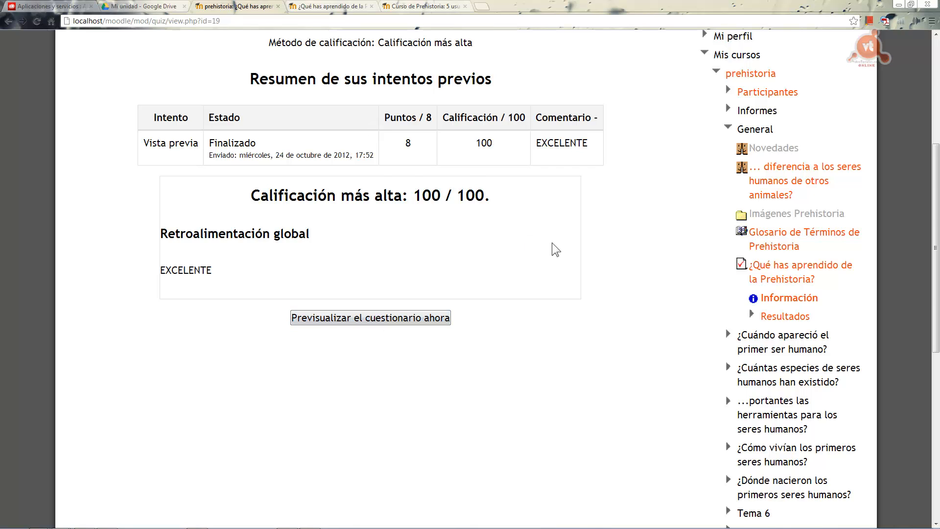
{"action": "scroll", "coordinate": [552, 244], "scroll_direction": "up", "scroll_amount": 3}
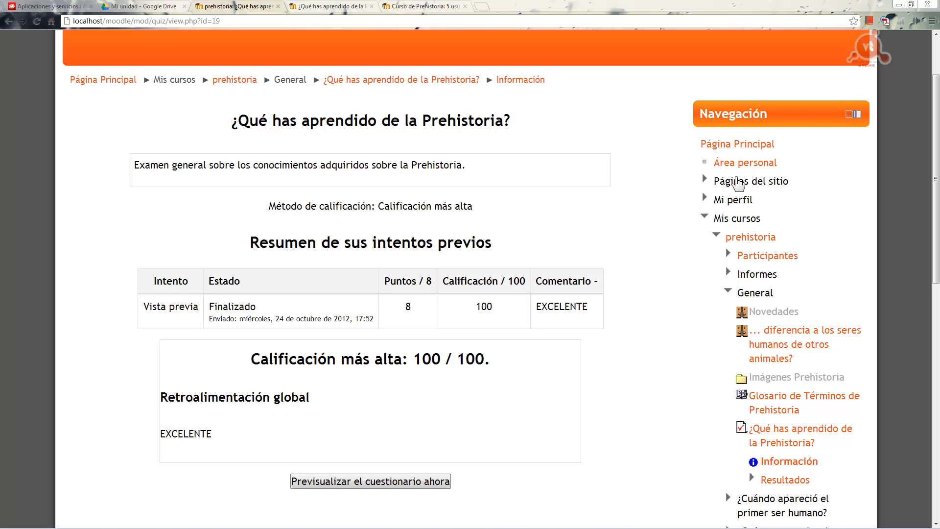
Return to the prehistoria course page, turn on editing and add a Resultados del cuestionario block.
{"action": "left_click", "coordinate": [750, 237]}
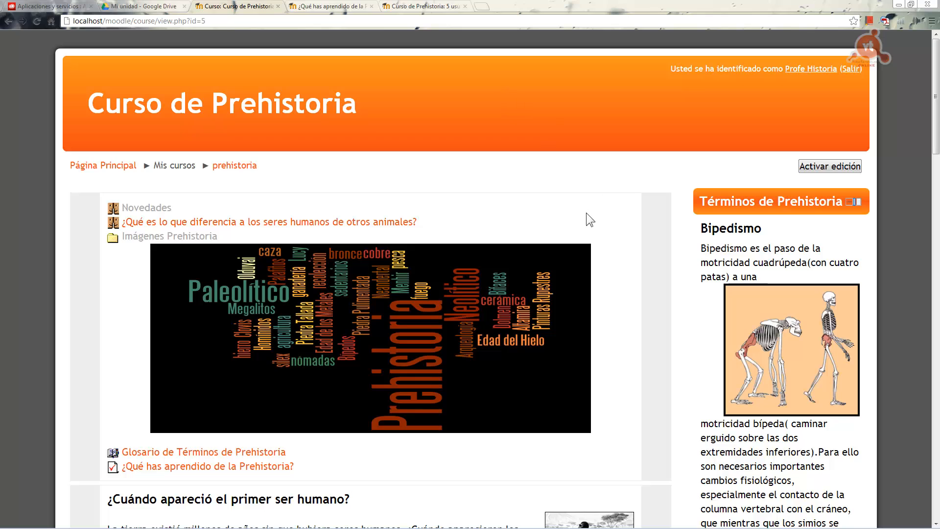
{"action": "left_click", "coordinate": [826, 166]}
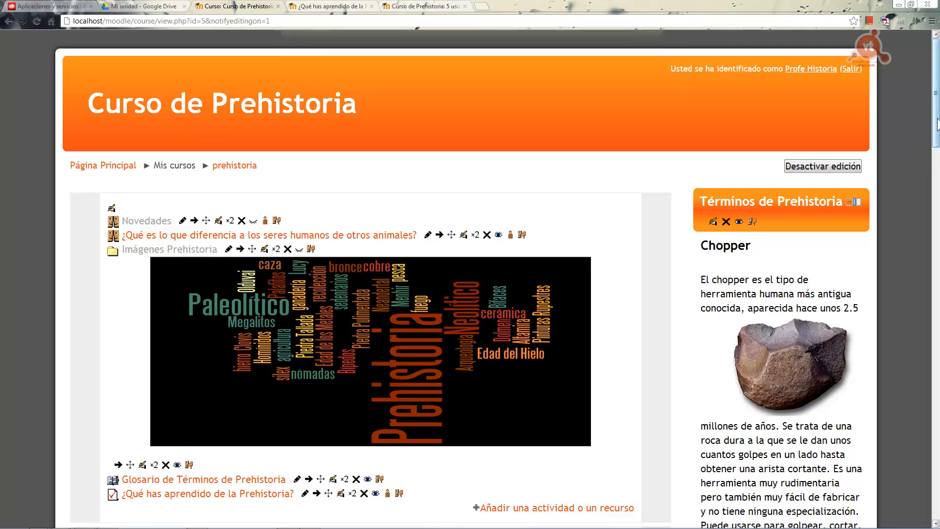
{"action": "left_click_drag", "start_coordinate": [935, 127], "coordinate": [937, 489]}
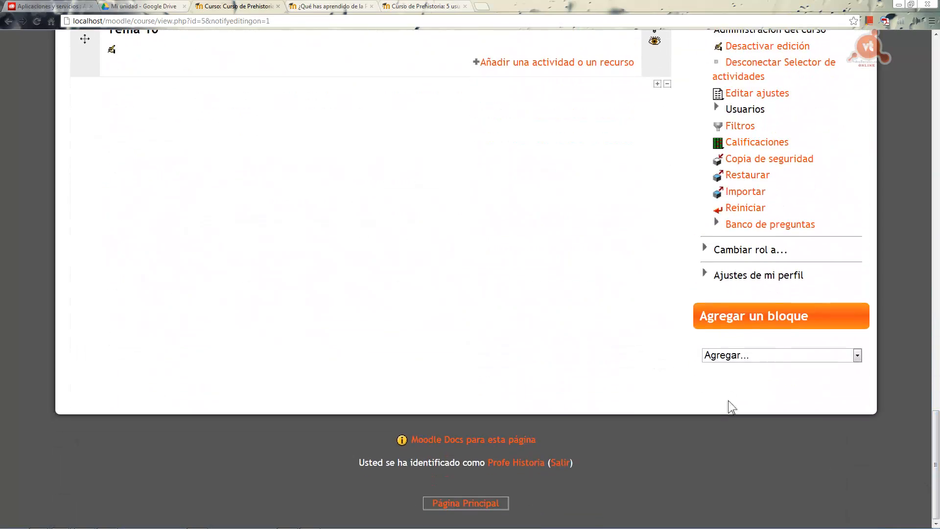
{"action": "left_click", "coordinate": [856, 355]}
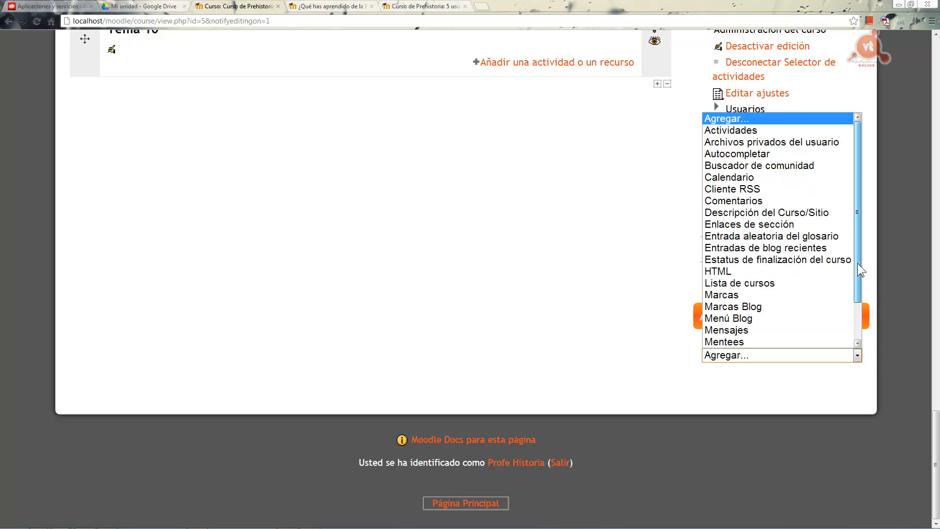
{"action": "left_click_drag", "start_coordinate": [856, 262], "coordinate": [853, 307]}
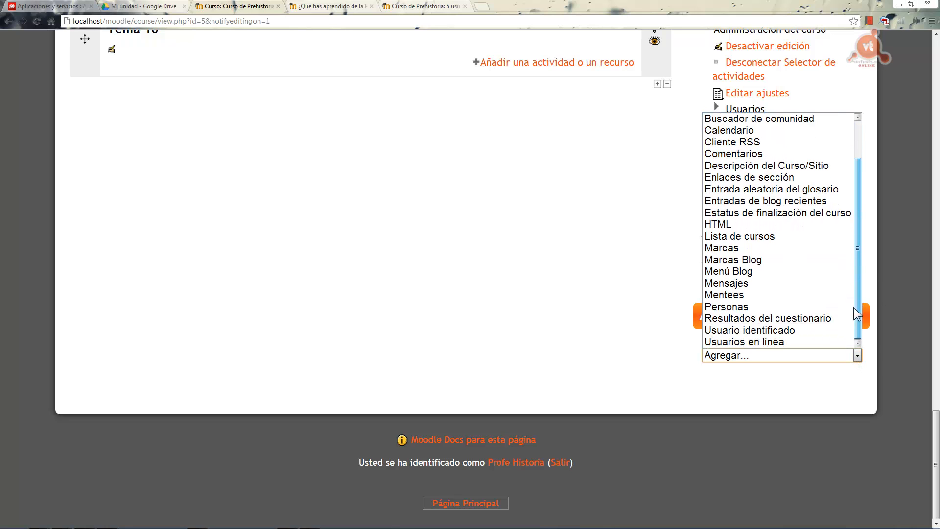
{"action": "left_click", "coordinate": [759, 318]}
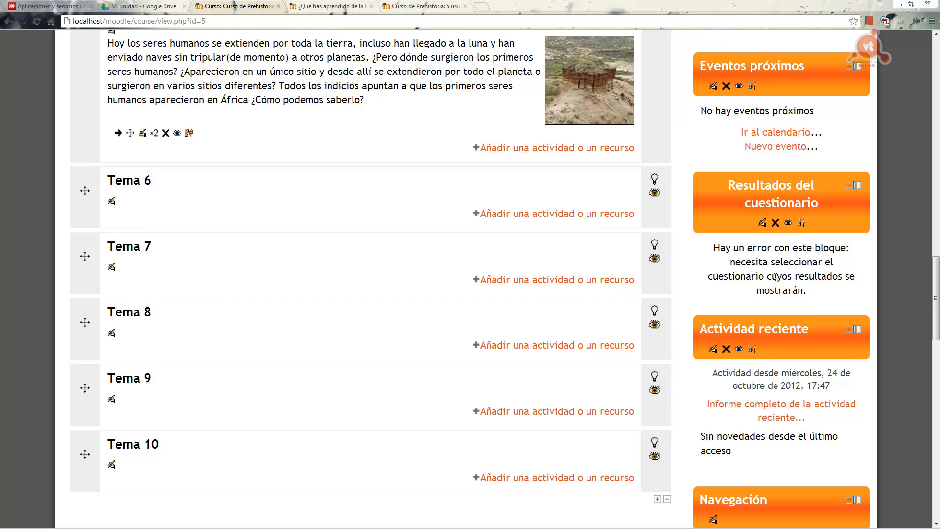
Configure the Resultados del cuestionario block to show grades from the quiz ¿Qué has aprendido de la Prehistoria?
{"action": "left_click", "coordinate": [763, 223]}
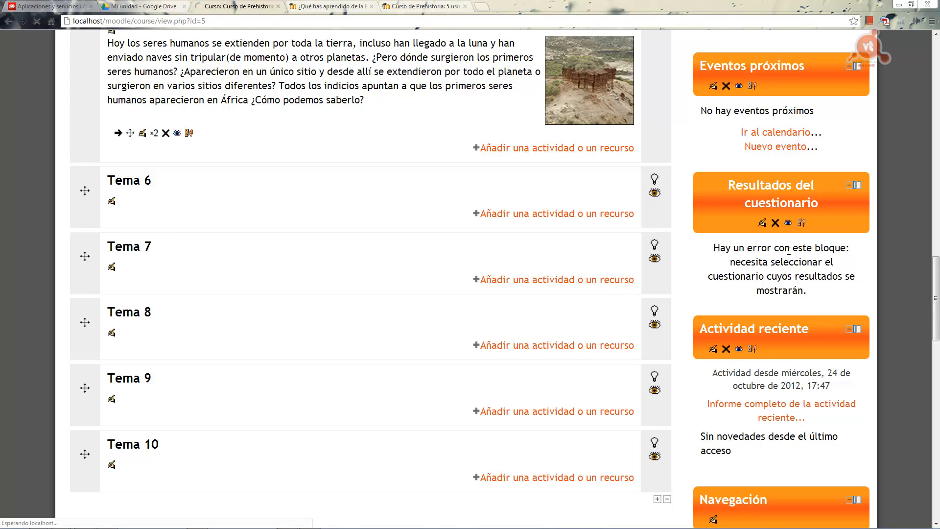
{"action": "scroll", "coordinate": [576, 279], "scroll_direction": "down", "scroll_amount": 3}
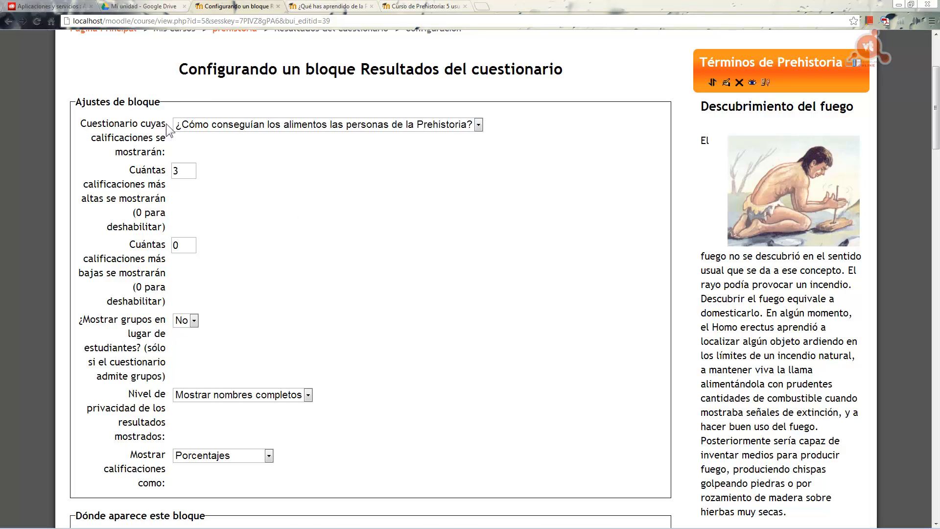
{"action": "left_click", "coordinate": [479, 125]}
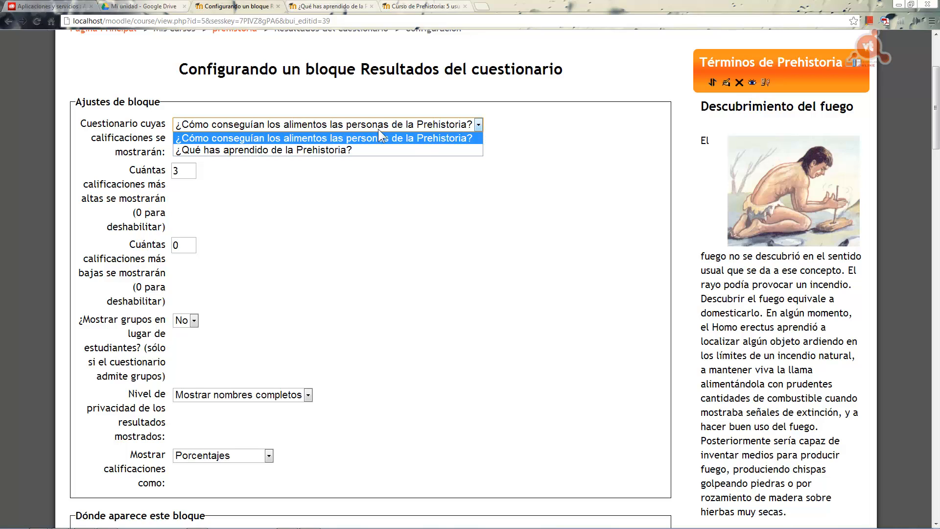
{"action": "left_click", "coordinate": [244, 152]}
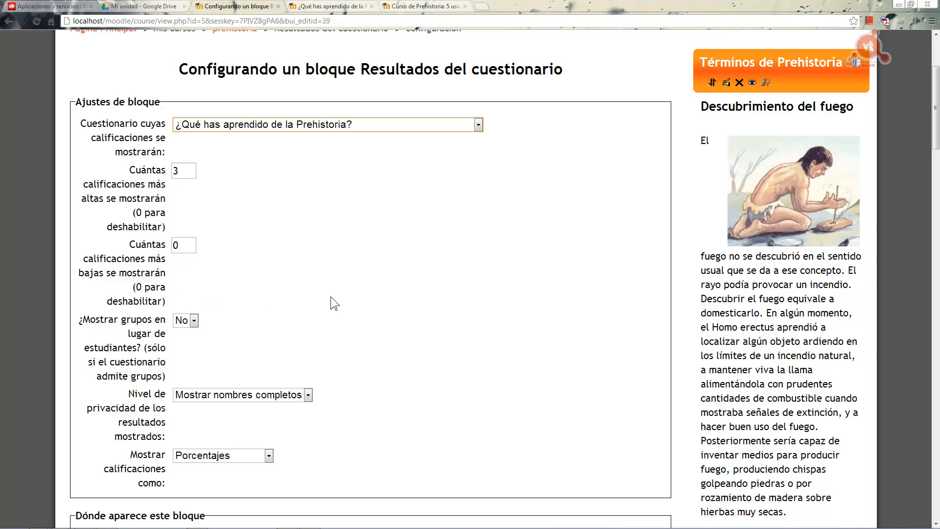
Try the block's privacy level Mostrar sólo números ID and set it back to Mostrar nombres completos.
{"action": "scroll", "coordinate": [330, 296], "scroll_direction": "down", "scroll_amount": 2}
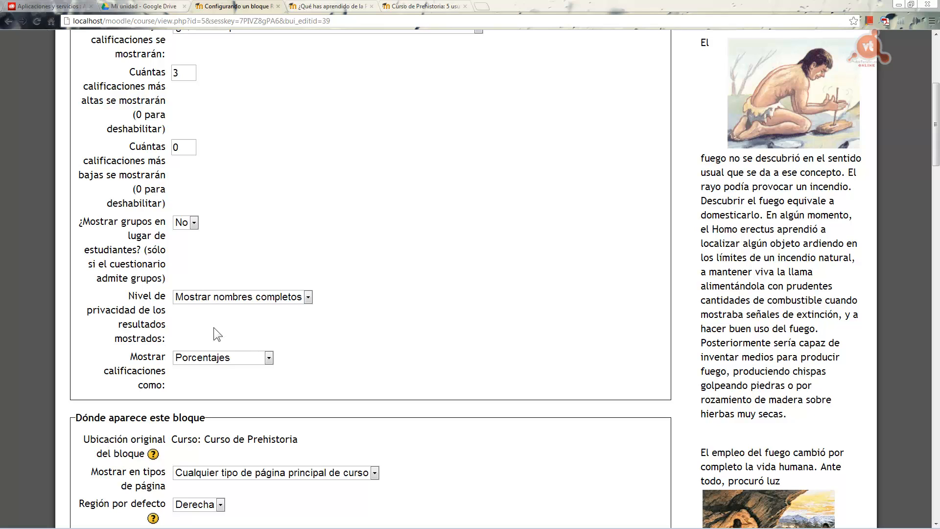
{"action": "left_click", "coordinate": [309, 297]}
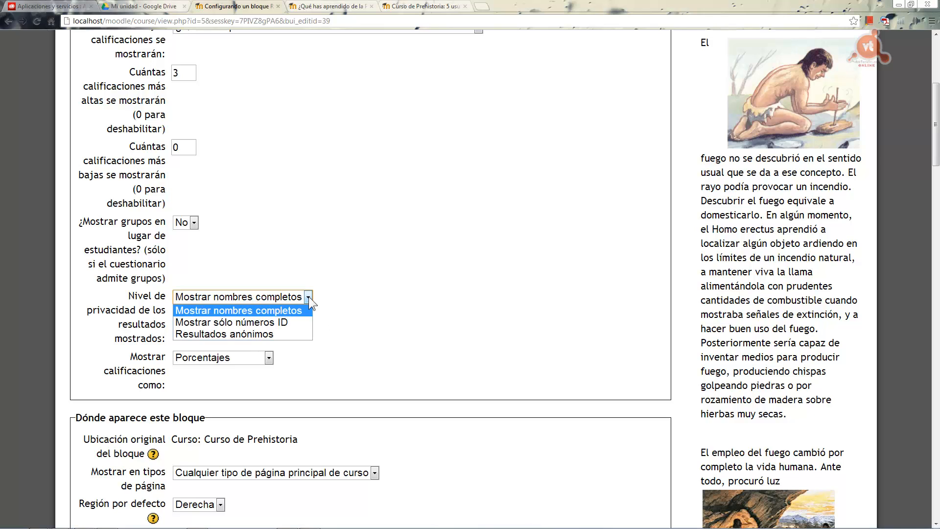
{"action": "left_click", "coordinate": [251, 321]}
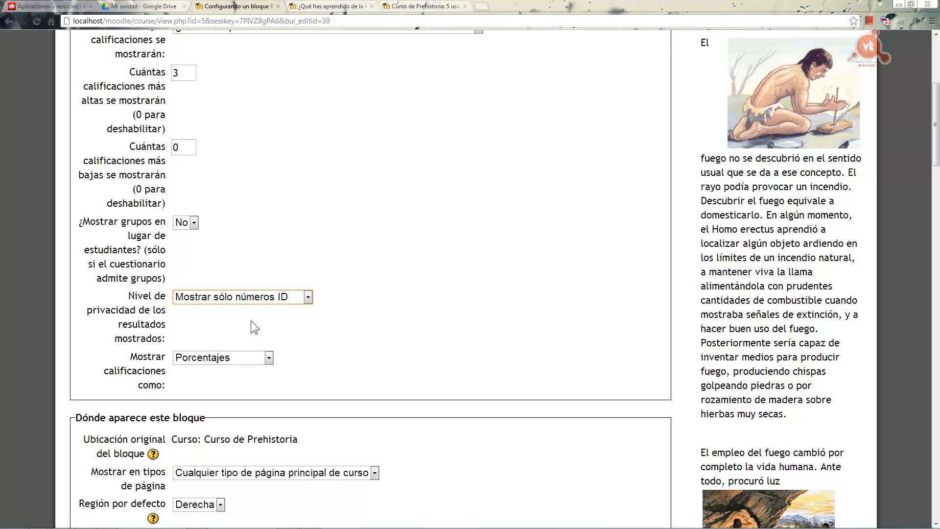
{"action": "left_click", "coordinate": [310, 296]}
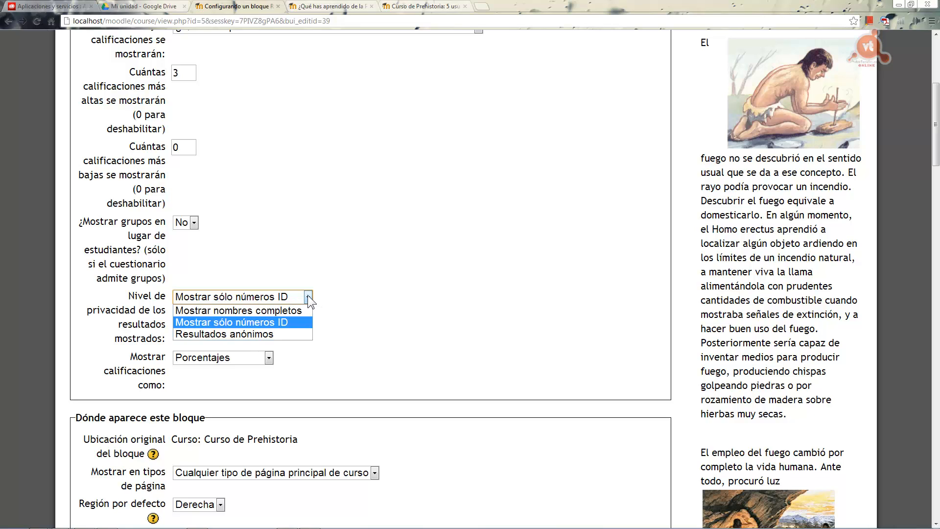
{"action": "left_click", "coordinate": [253, 310]}
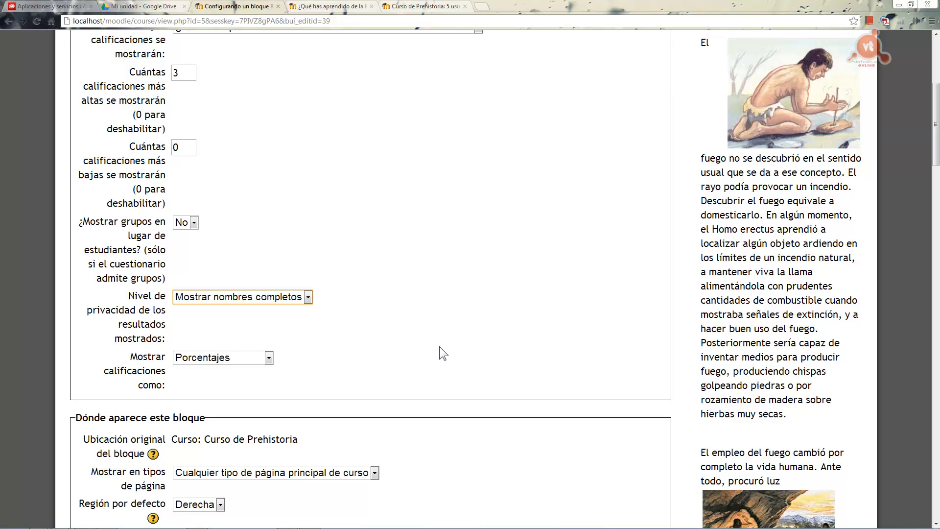
{"action": "left_click", "coordinate": [586, 429]}
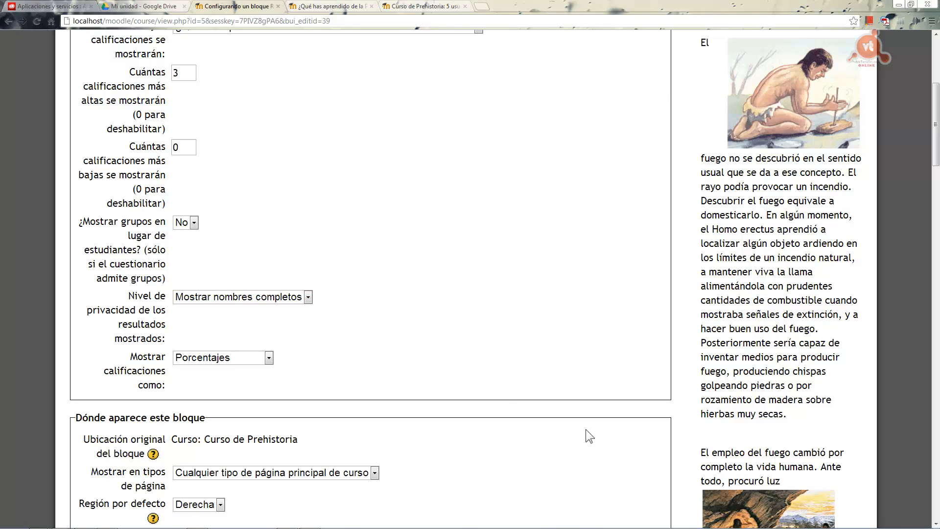
Show the block's grades as Porcentajes, check its default weight and save the block settings.
{"action": "left_click", "coordinate": [270, 358]}
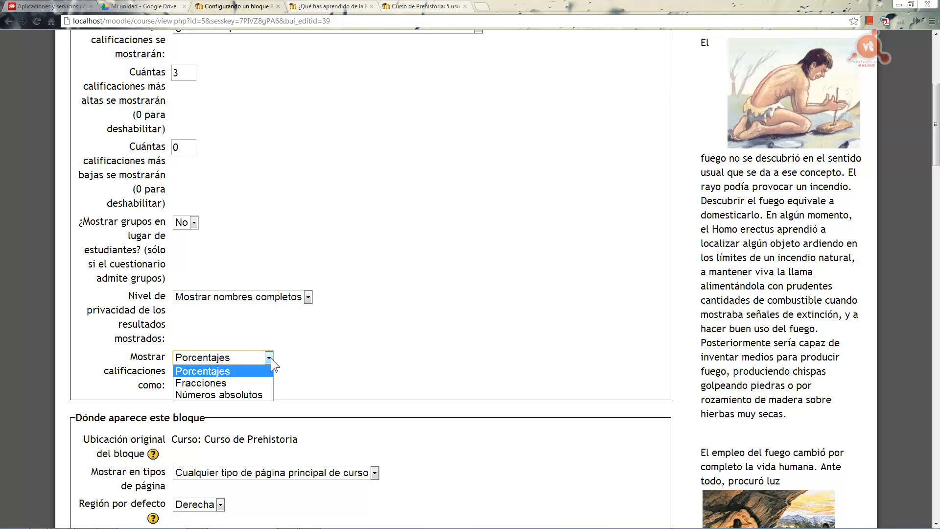
{"action": "left_click", "coordinate": [189, 369]}
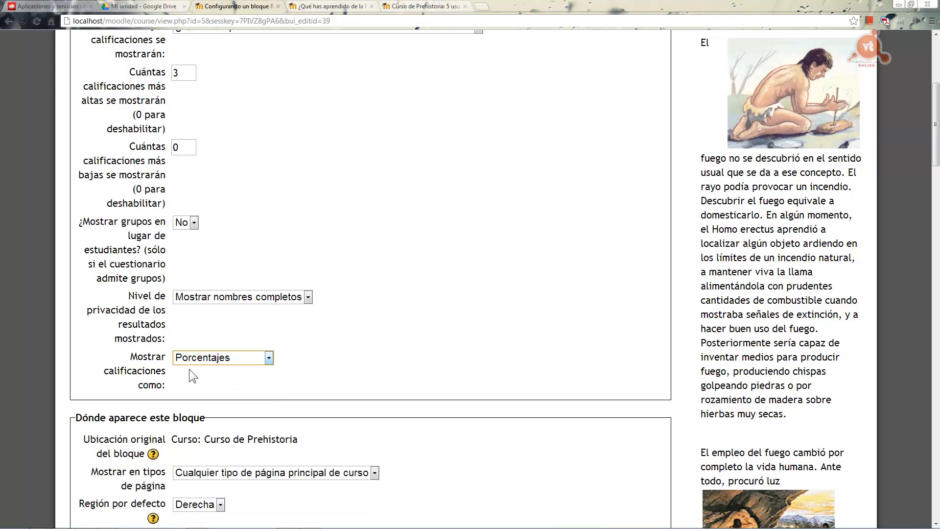
{"action": "left_click_drag", "start_coordinate": [927, 151], "coordinate": [920, 203]}
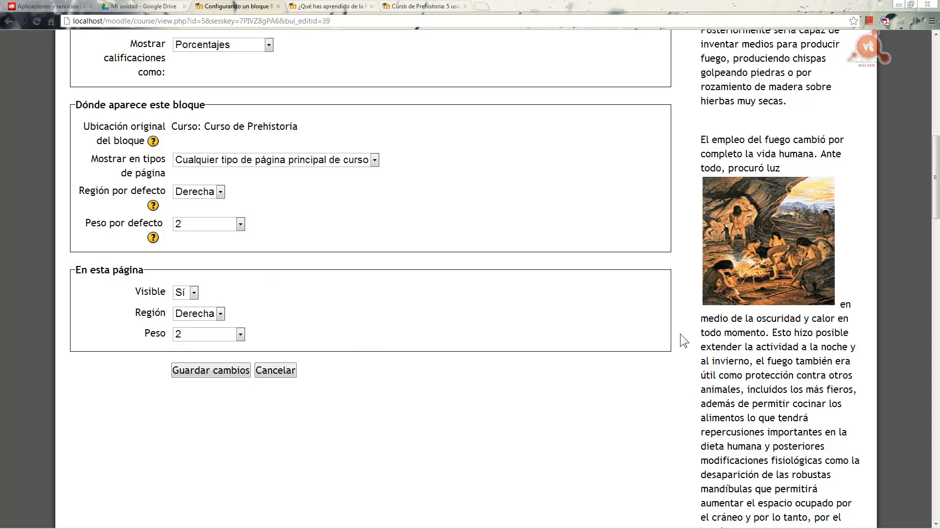
{"action": "left_click", "coordinate": [242, 227]}
{"action": "left_click", "coordinate": [242, 224]}
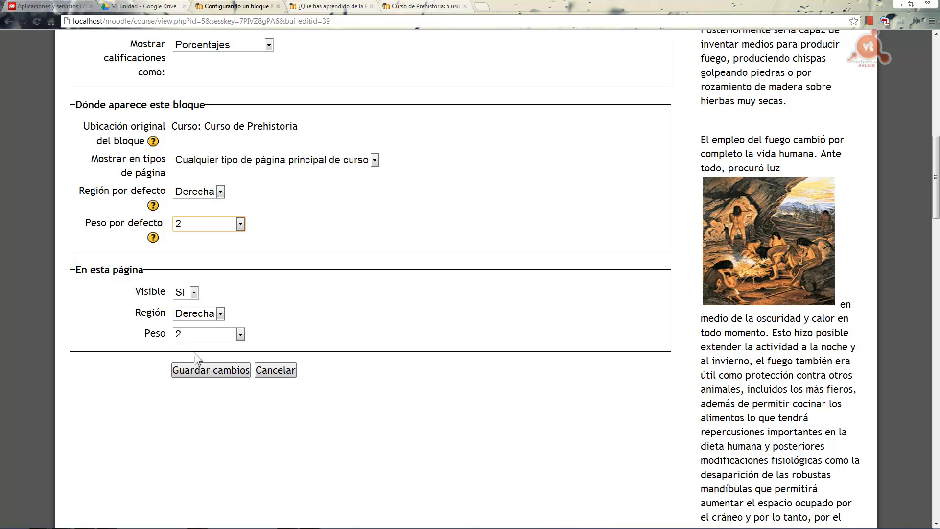
{"action": "left_click", "coordinate": [209, 370]}
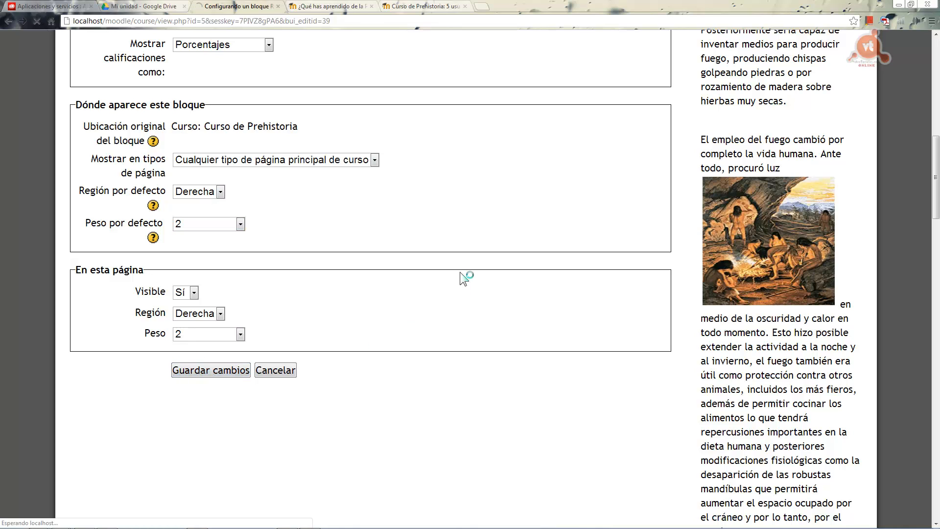
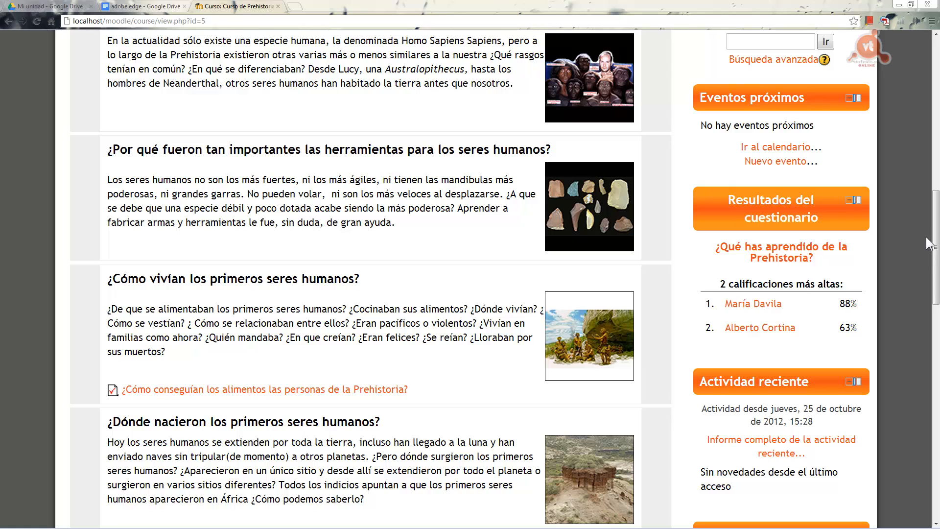
Turn on course editing and add a Cuestionario to the section ¿Cómo vivían los primeros seres humanos?
{"action": "left_click_drag", "start_coordinate": [931, 258], "coordinate": [931, 110]}
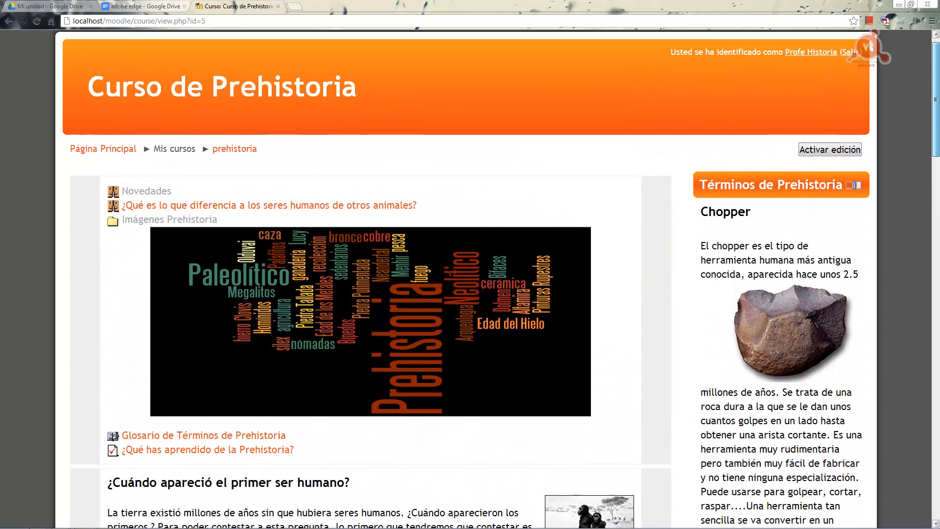
{"action": "left_click", "coordinate": [838, 152]}
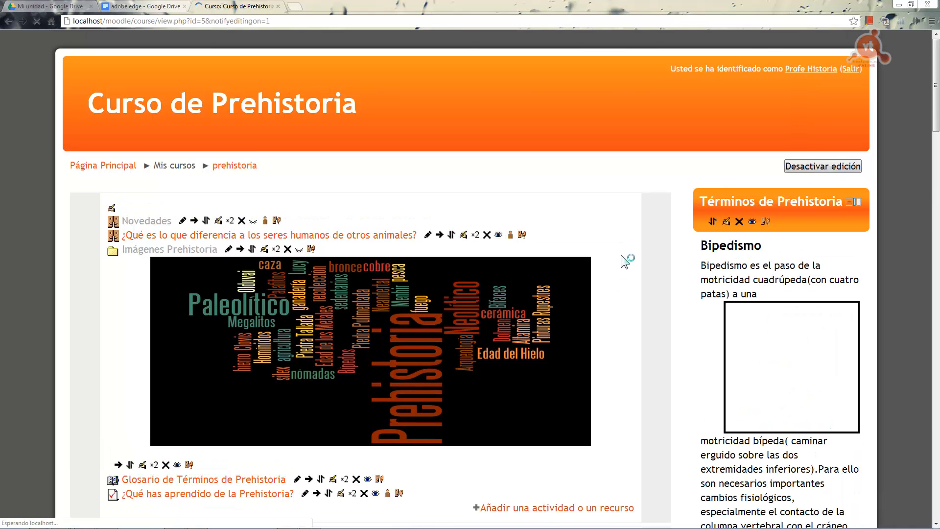
{"action": "scroll", "coordinate": [621, 255], "scroll_direction": "down", "scroll_amount": 5}
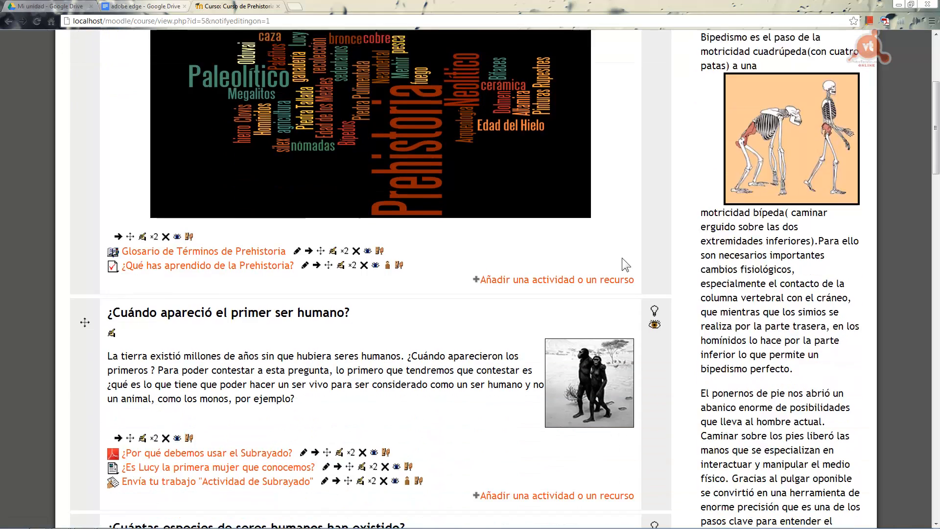
{"action": "scroll", "coordinate": [622, 259], "scroll_direction": "down", "scroll_amount": 7}
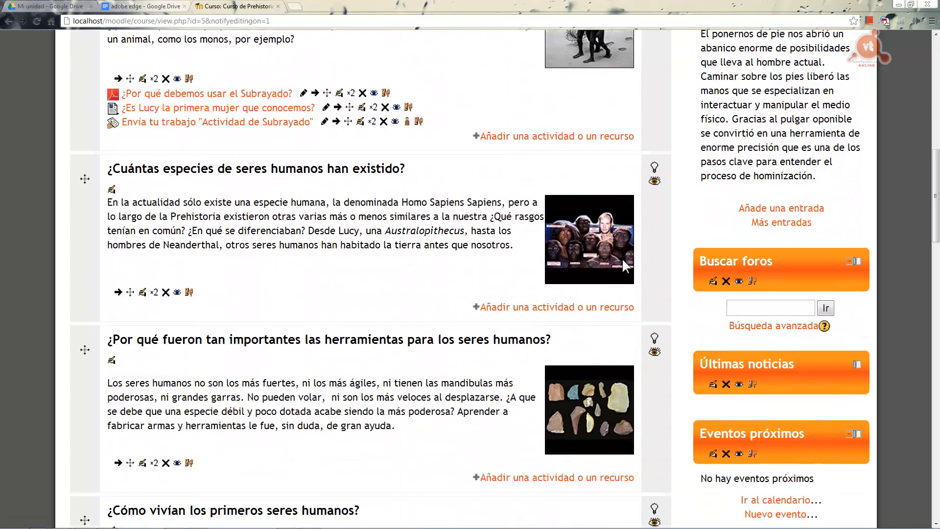
{"action": "scroll", "coordinate": [622, 257], "scroll_direction": "down", "scroll_amount": 6}
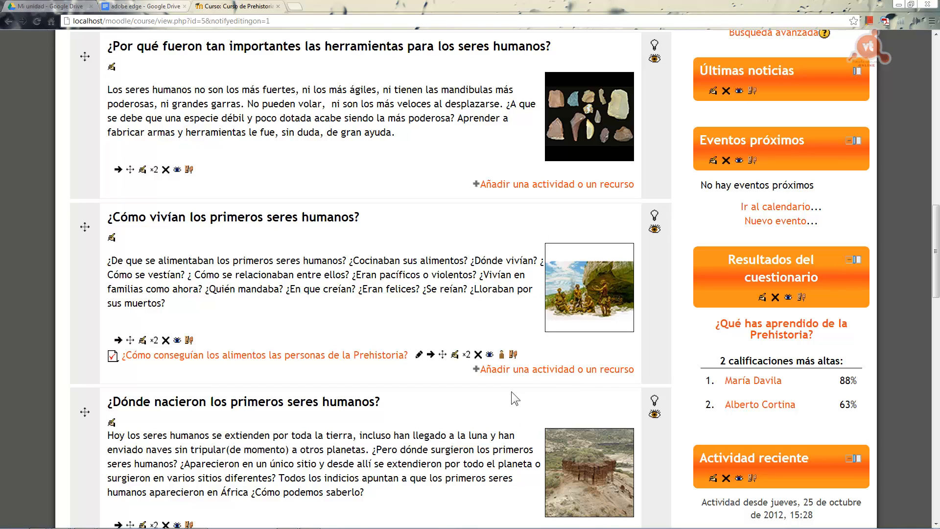
{"action": "left_click", "coordinate": [558, 372]}
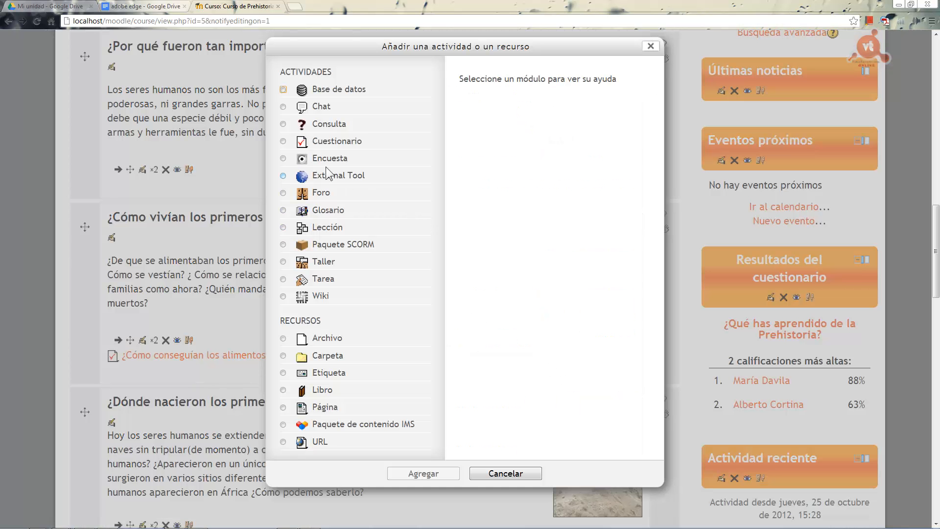
{"action": "left_click", "coordinate": [283, 141]}
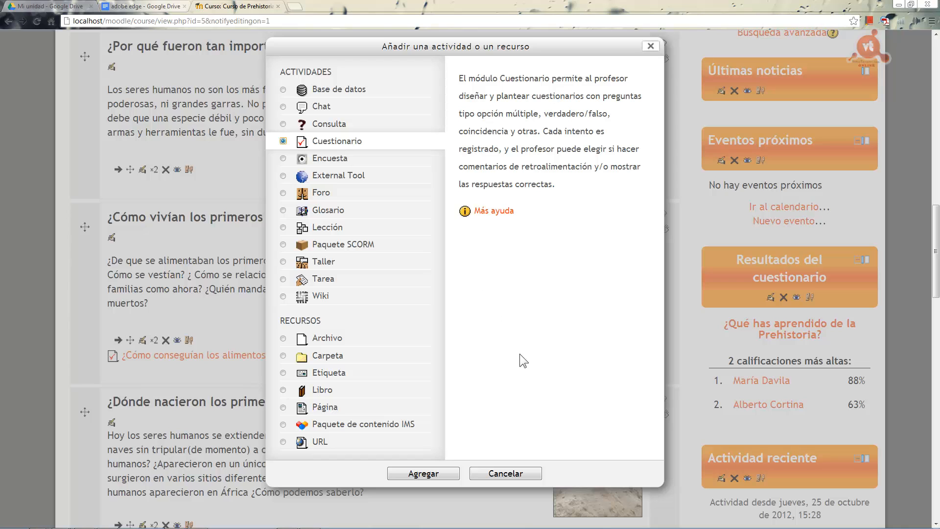
{"action": "left_click", "coordinate": [430, 474]}
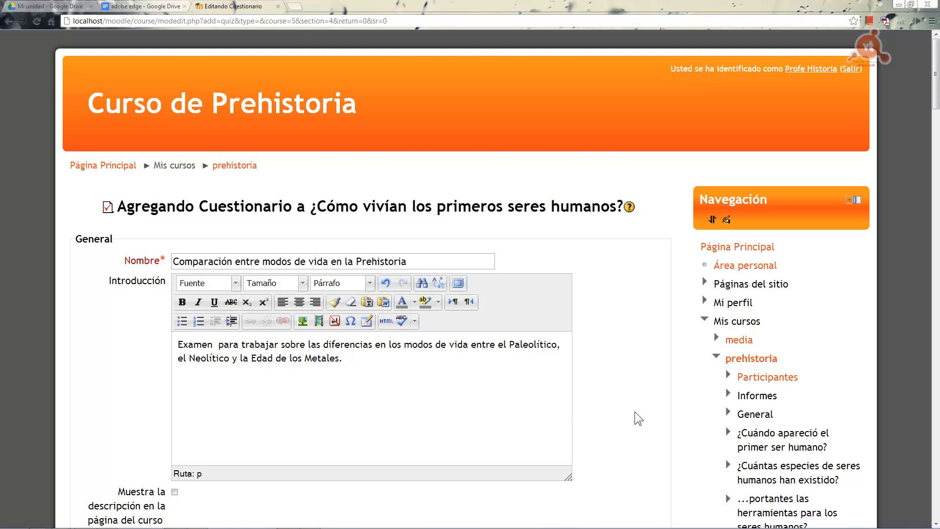
Enable the quiz's opening and closing dates and set the closing date to 4 noviembre 2012.
{"action": "scroll", "coordinate": [634, 412], "scroll_direction": "down", "scroll_amount": 5}
{"action": "scroll", "coordinate": [635, 412], "scroll_direction": "down", "scroll_amount": 1}
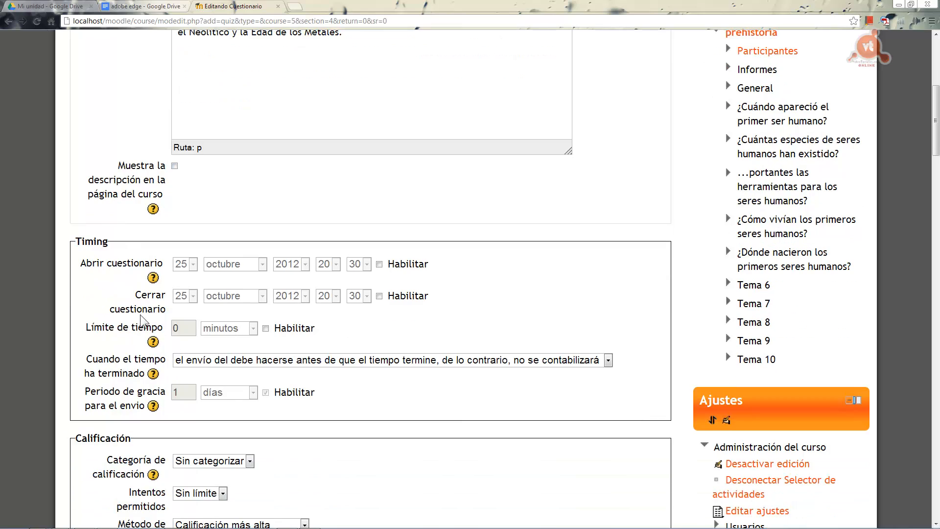
{"action": "left_click", "coordinate": [379, 264]}
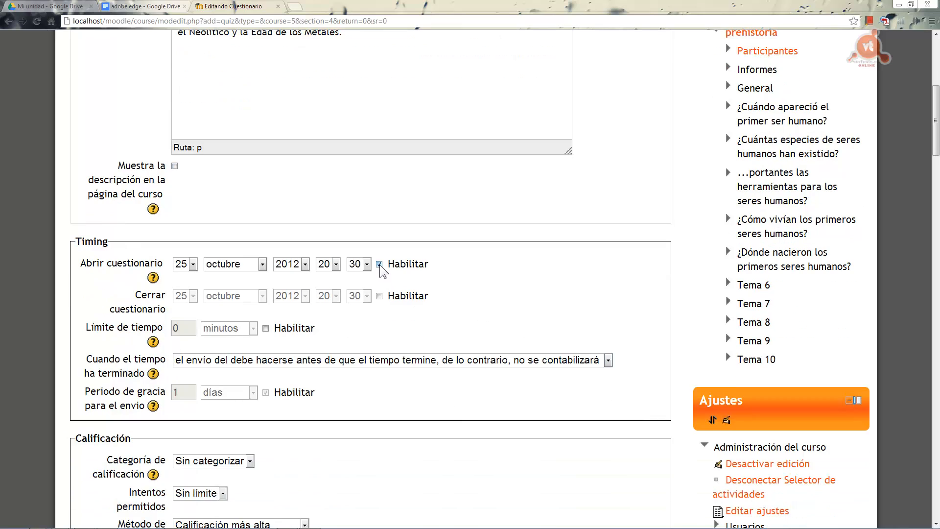
{"action": "left_click", "coordinate": [380, 296]}
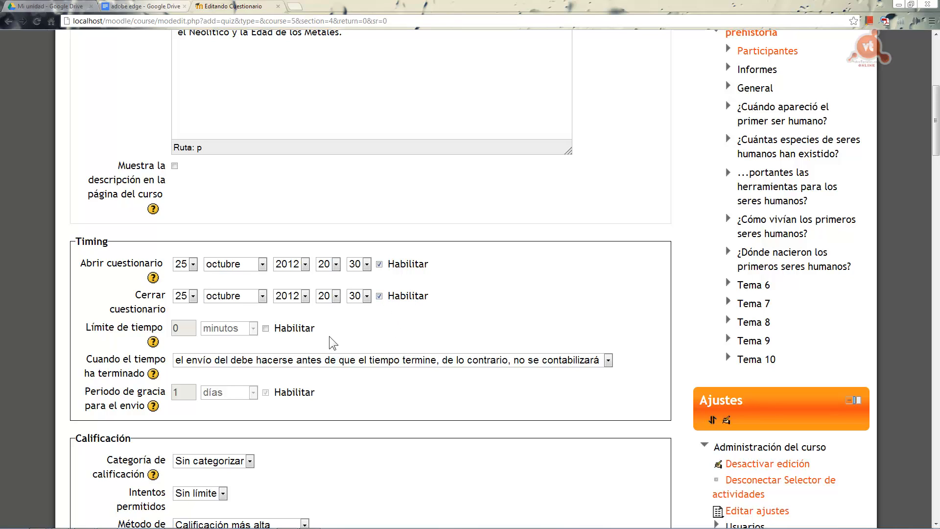
{"action": "left_click", "coordinate": [194, 296]}
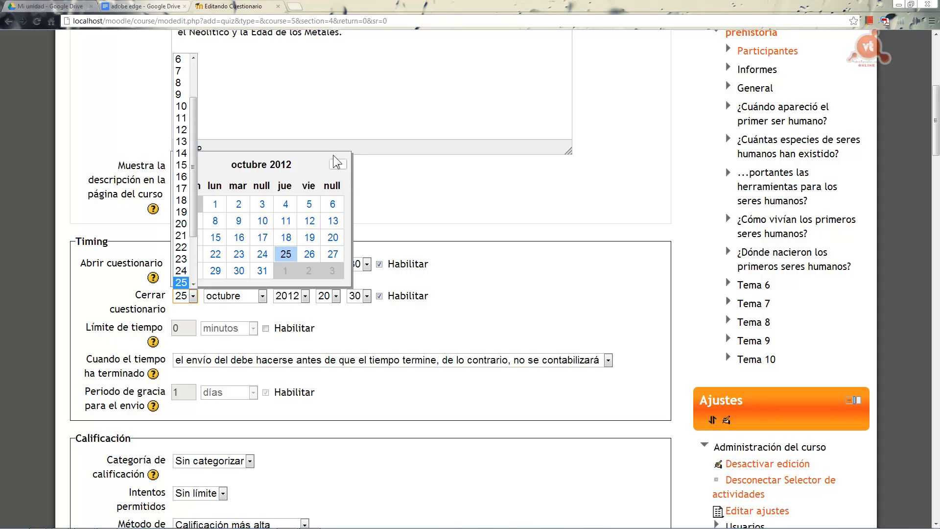
{"action": "left_click", "coordinate": [337, 167]}
{"action": "left_click", "coordinate": [338, 166]}
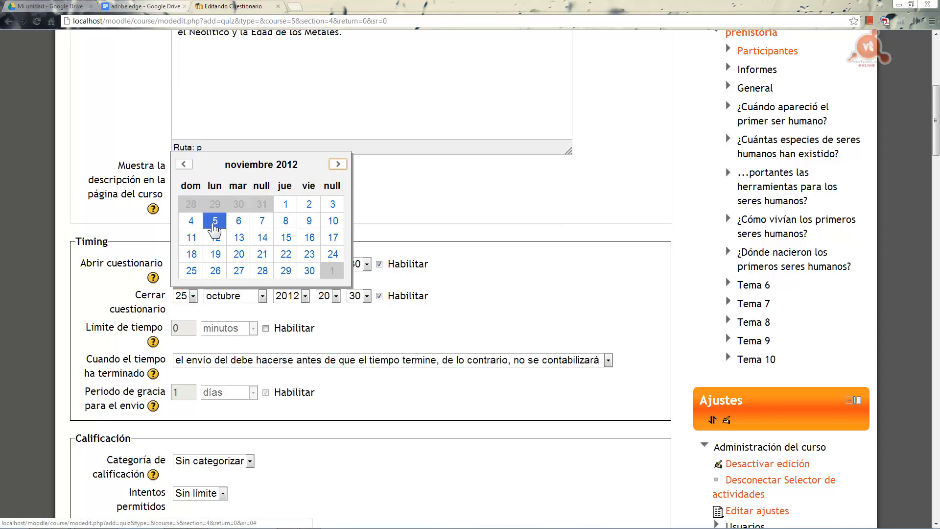
{"action": "left_click", "coordinate": [191, 222]}
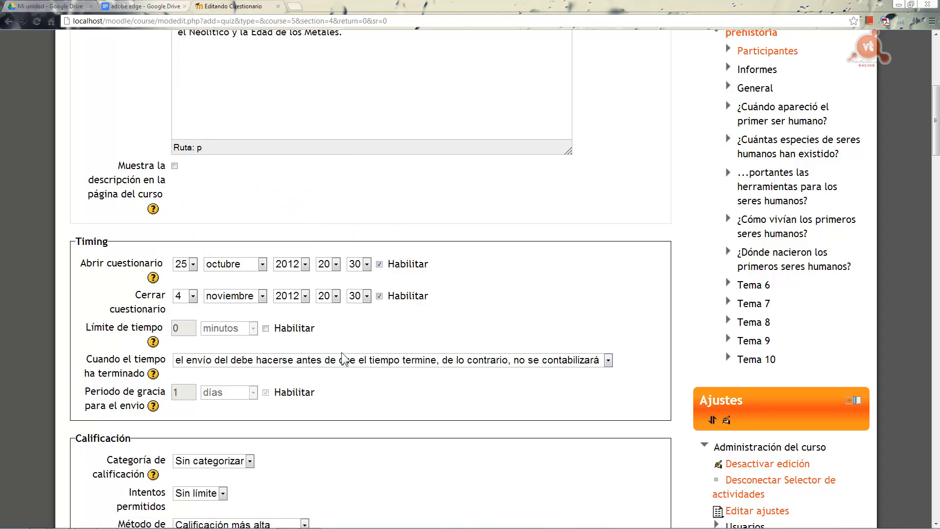
Enable a quiz time limit of 20 minutes and check the grace period setting.
{"action": "left_click", "coordinate": [266, 328]}
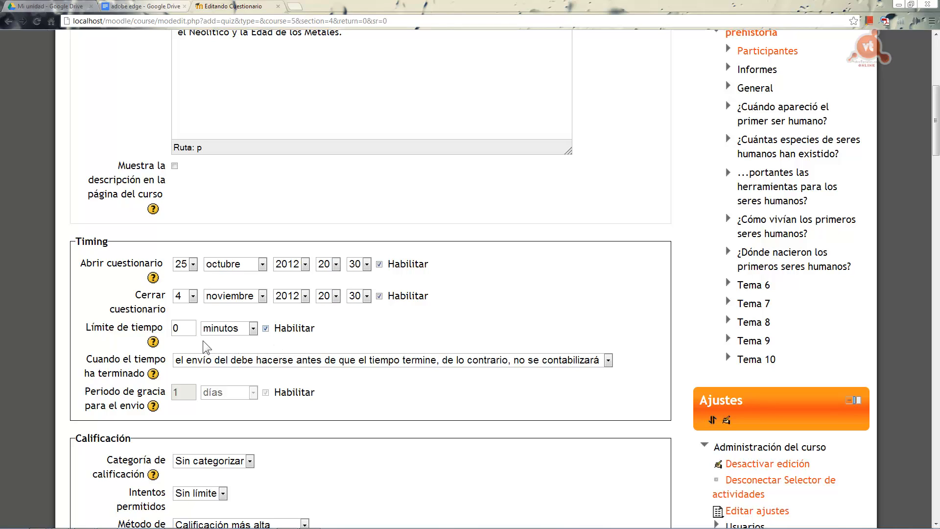
{"action": "double_click", "coordinate": [184, 328]}
{"action": "type", "text": "20"}
{"action": "key", "text": "Return"}
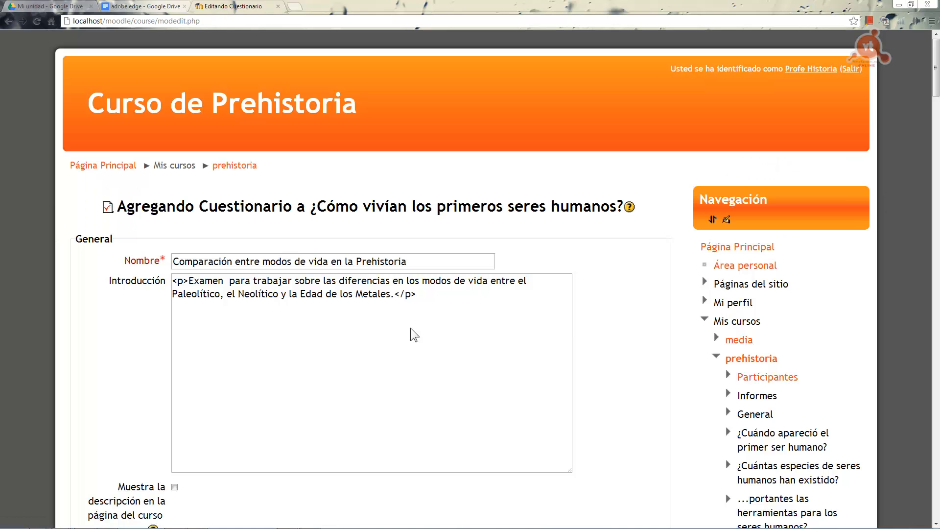
{"action": "scroll", "coordinate": [490, 340], "scroll_direction": "down", "scroll_amount": 10}
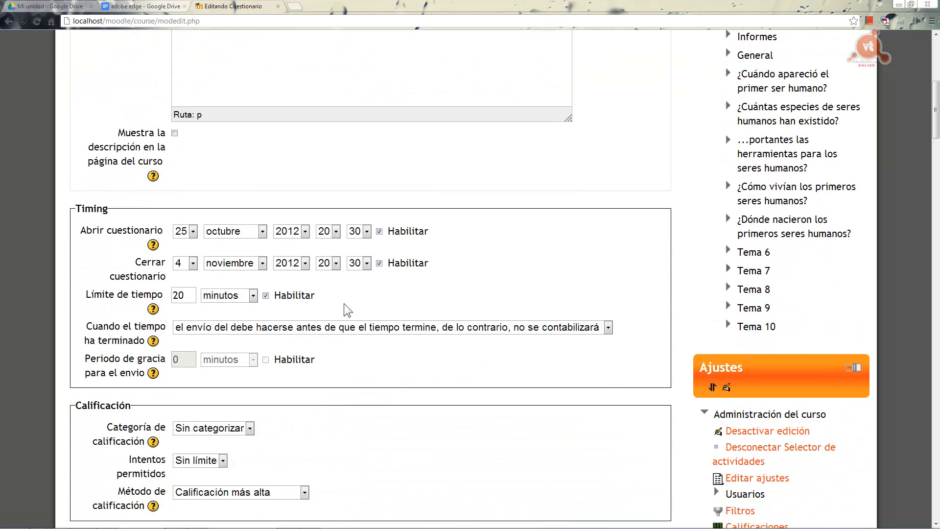
{"action": "left_click", "coordinate": [266, 360]}
Set the allowed attempts to 2 and keep Calificación más alta as the grading method.
{"action": "scroll", "coordinate": [451, 426], "scroll_direction": "down", "scroll_amount": 5}
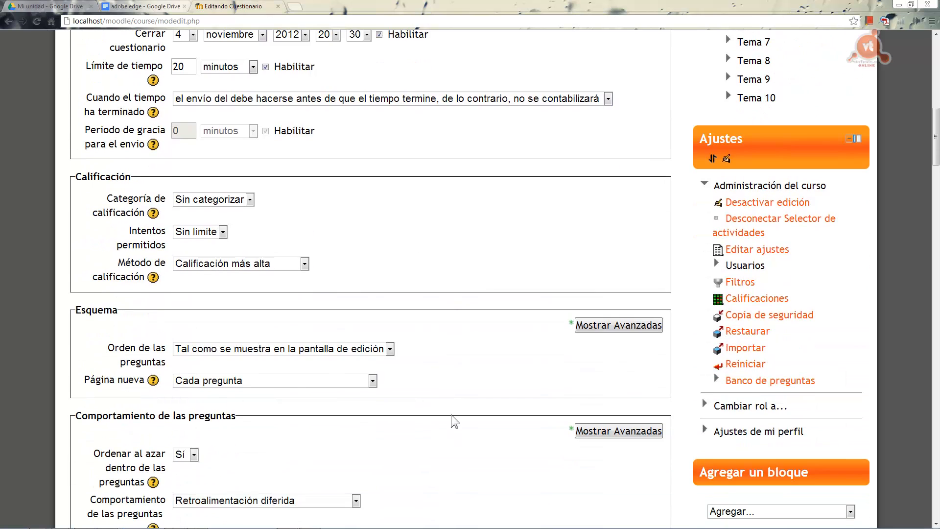
{"action": "left_click", "coordinate": [223, 232]}
{"action": "left_click", "coordinate": [204, 267]}
{"action": "left_click", "coordinate": [366, 242]}
{"action": "left_click", "coordinate": [305, 263]}
{"action": "left_click", "coordinate": [304, 264]}
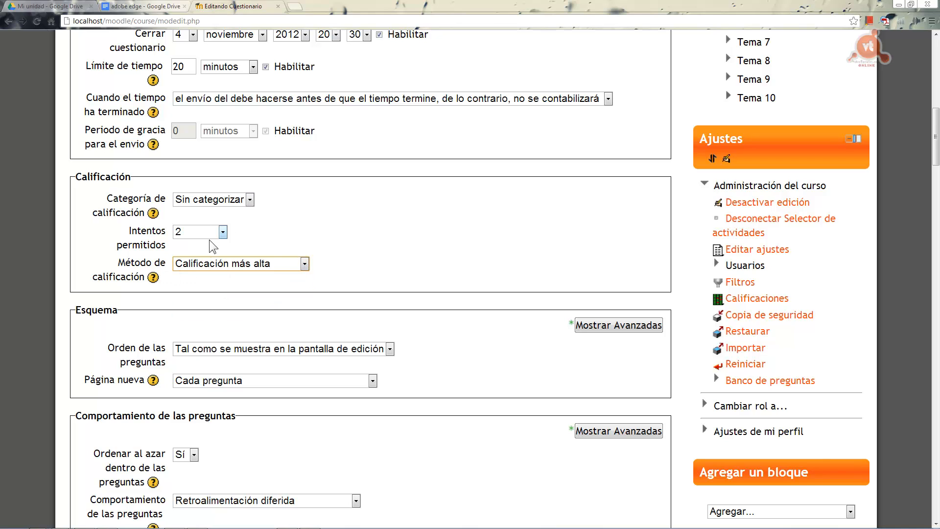
Set the question behaviour to Modo adaptativo.
{"action": "scroll", "coordinate": [333, 270], "scroll_direction": "down", "scroll_amount": 1}
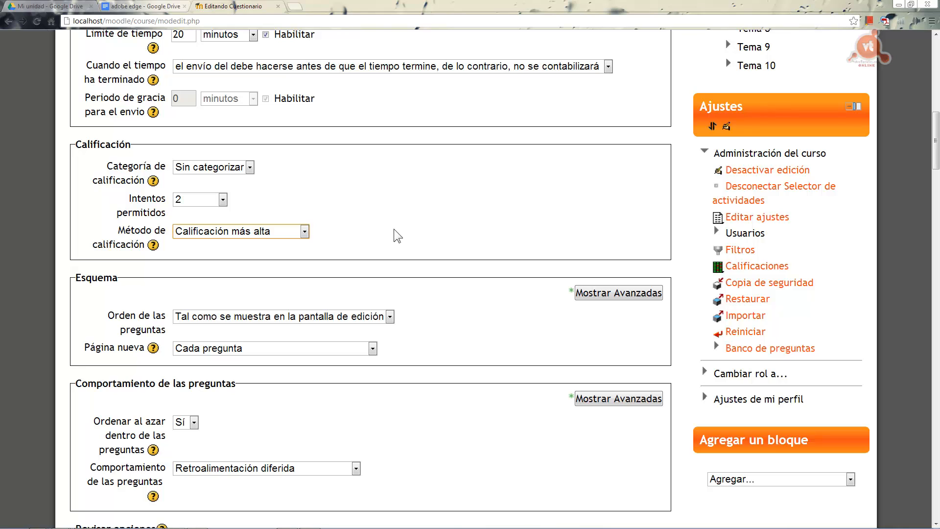
{"action": "scroll", "coordinate": [316, 353], "scroll_direction": "down", "scroll_amount": 2}
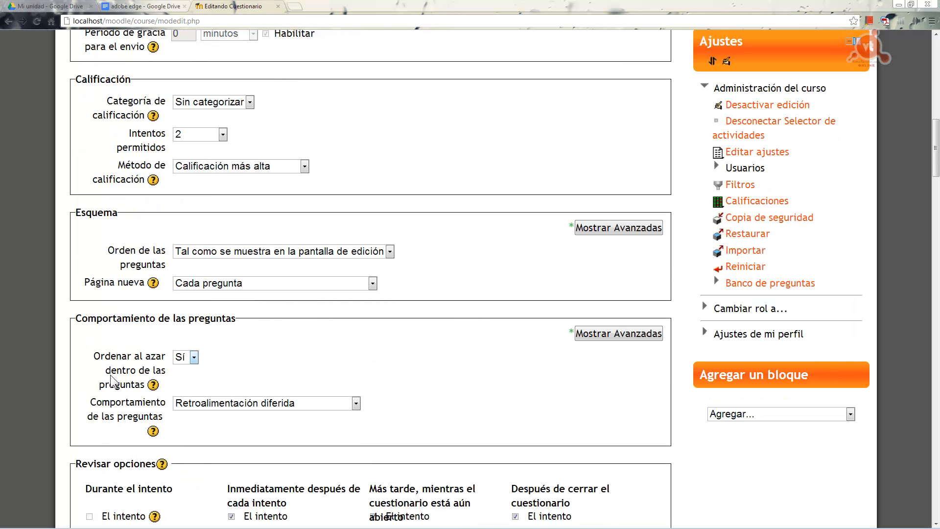
{"action": "left_click", "coordinate": [356, 402]}
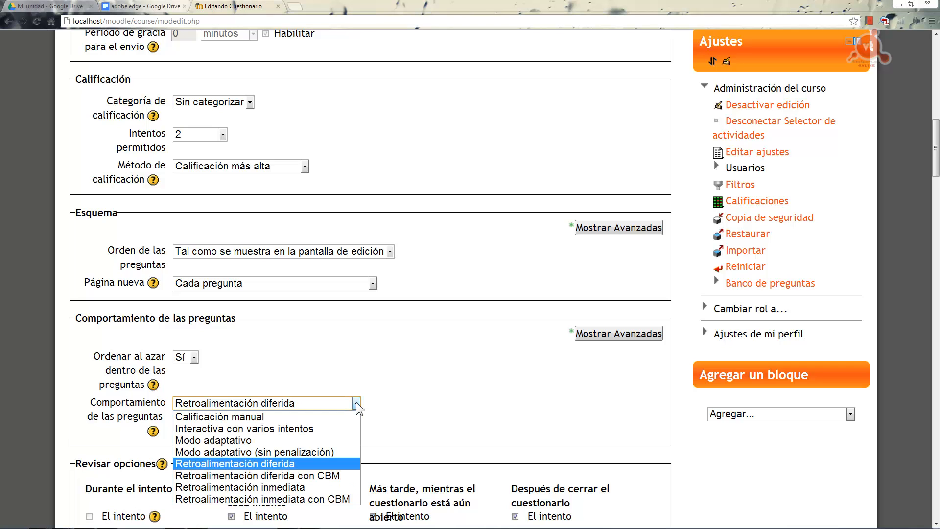
{"action": "left_click", "coordinate": [247, 440]}
Look over the review and display options, then force a 24-hour delay between the first and second attempts.
{"action": "scroll", "coordinate": [492, 387], "scroll_direction": "down", "scroll_amount": 2}
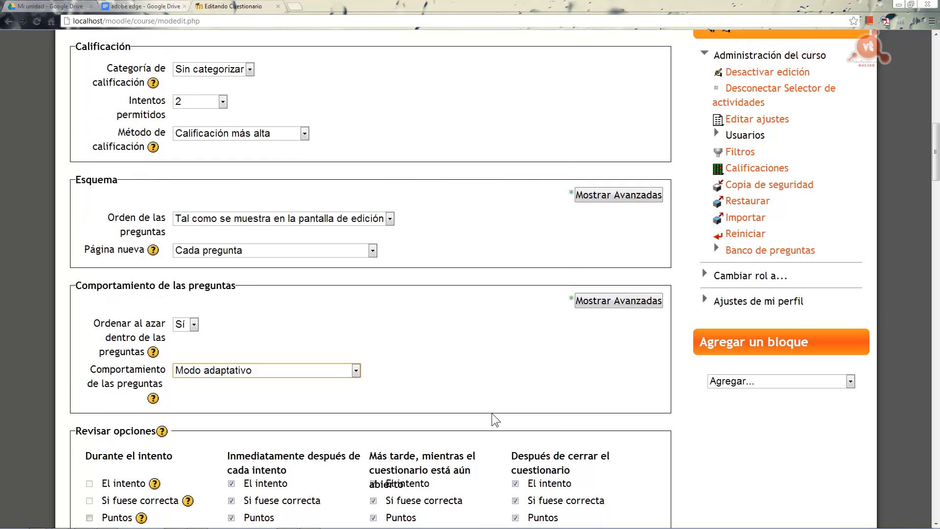
{"action": "scroll", "coordinate": [504, 362], "scroll_direction": "down", "scroll_amount": 3}
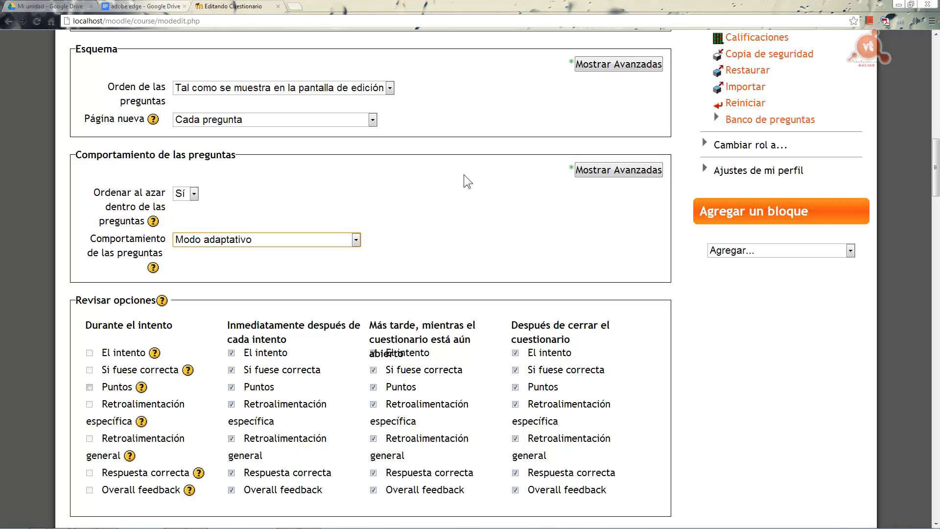
{"action": "scroll", "coordinate": [463, 174], "scroll_direction": "up", "scroll_amount": 3}
{"action": "scroll", "coordinate": [463, 175], "scroll_direction": "down", "scroll_amount": 3}
{"action": "scroll", "coordinate": [365, 392], "scroll_direction": "down", "scroll_amount": 10}
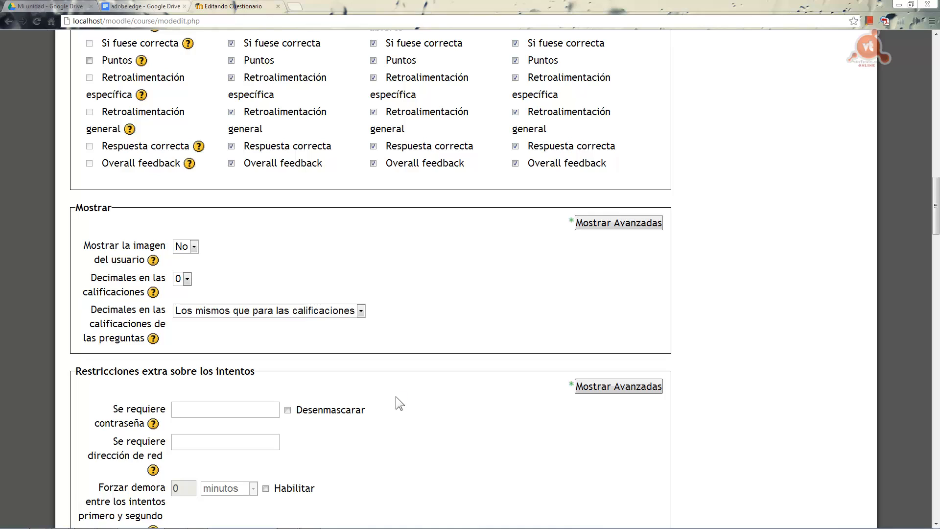
{"action": "scroll", "coordinate": [396, 398], "scroll_direction": "down", "scroll_amount": 5}
{"action": "scroll", "coordinate": [396, 397], "scroll_direction": "down", "scroll_amount": 1}
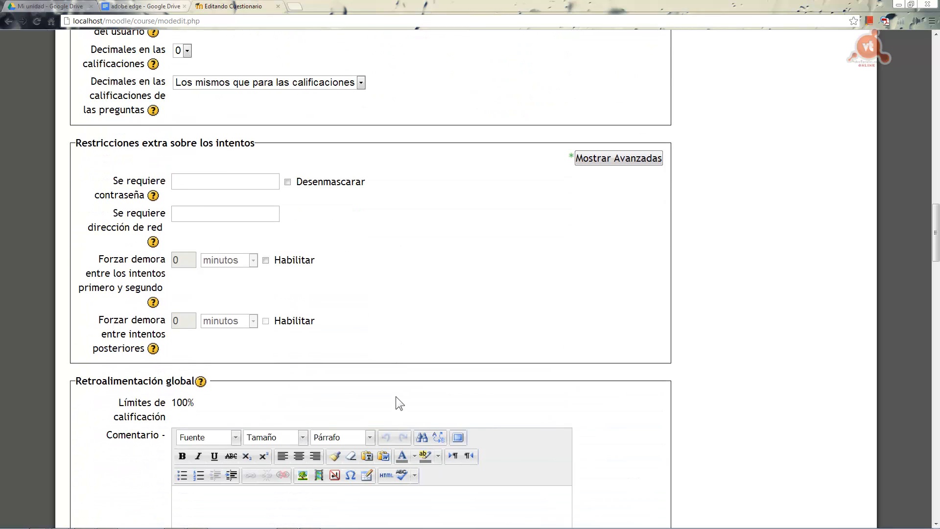
{"action": "scroll", "coordinate": [396, 397], "scroll_direction": "down", "scroll_amount": 3}
{"action": "scroll", "coordinate": [396, 397], "scroll_direction": "up", "scroll_amount": 2}
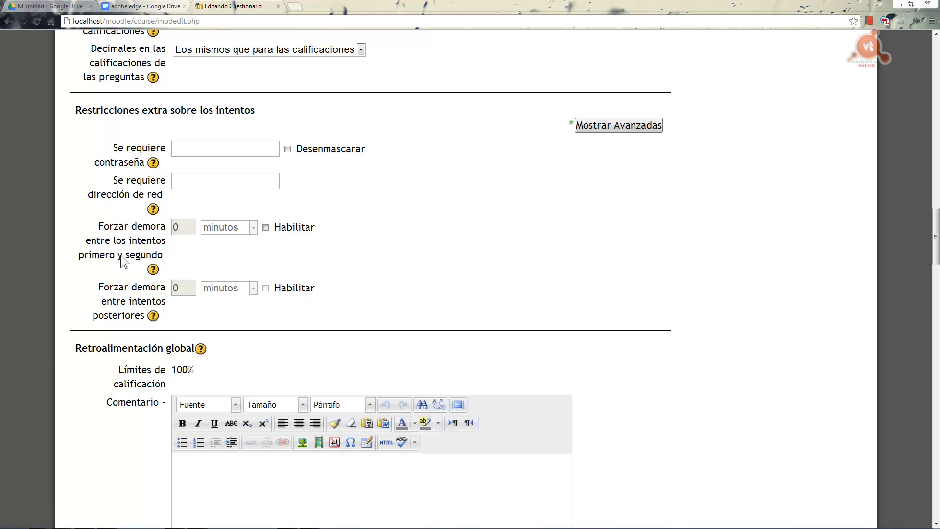
{"action": "left_click", "coordinate": [266, 228]}
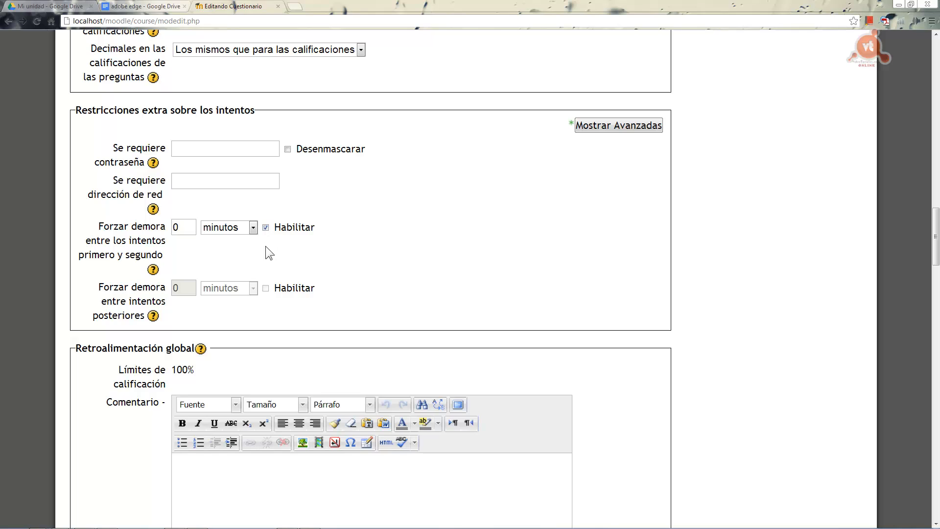
{"action": "left_click_drag", "start_coordinate": [186, 233], "coordinate": [162, 226]}
{"action": "type", "text": "24"}
{"action": "left_click", "coordinate": [253, 228]}
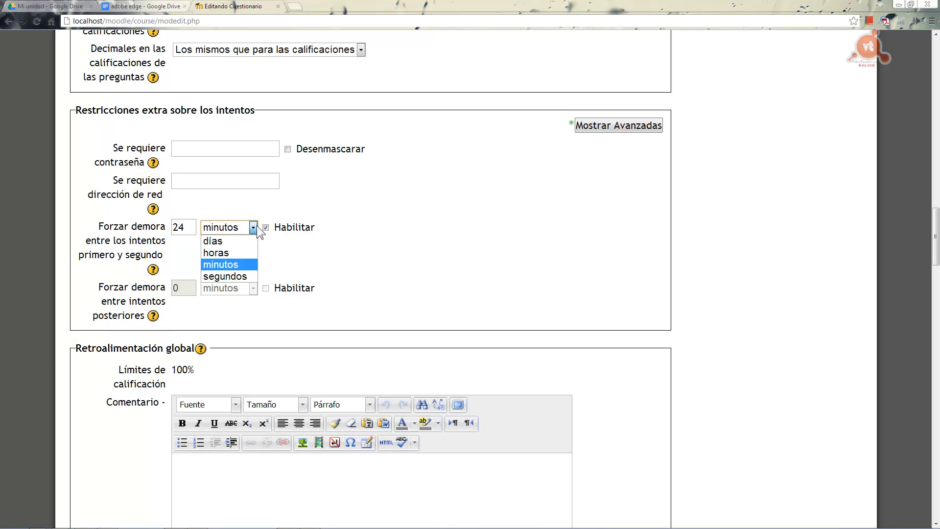
{"action": "left_click", "coordinate": [222, 250]}
Save the quiz settings without global feedback, return to the course and open the quiz Comparación entre modos de vida en la Prehistoria.
{"action": "scroll", "coordinate": [371, 273], "scroll_direction": "down", "scroll_amount": 2}
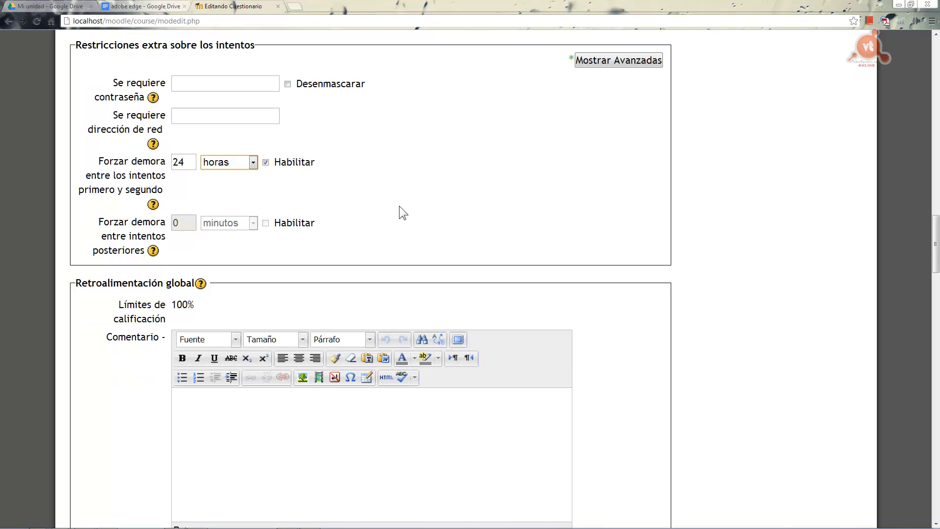
{"action": "scroll", "coordinate": [403, 212], "scroll_direction": "down", "scroll_amount": 1}
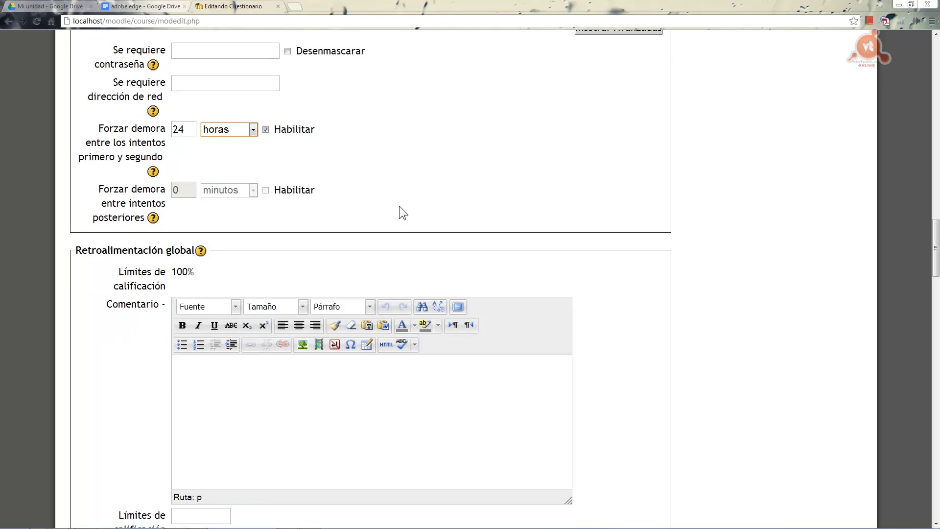
{"action": "left_click", "coordinate": [348, 387]}
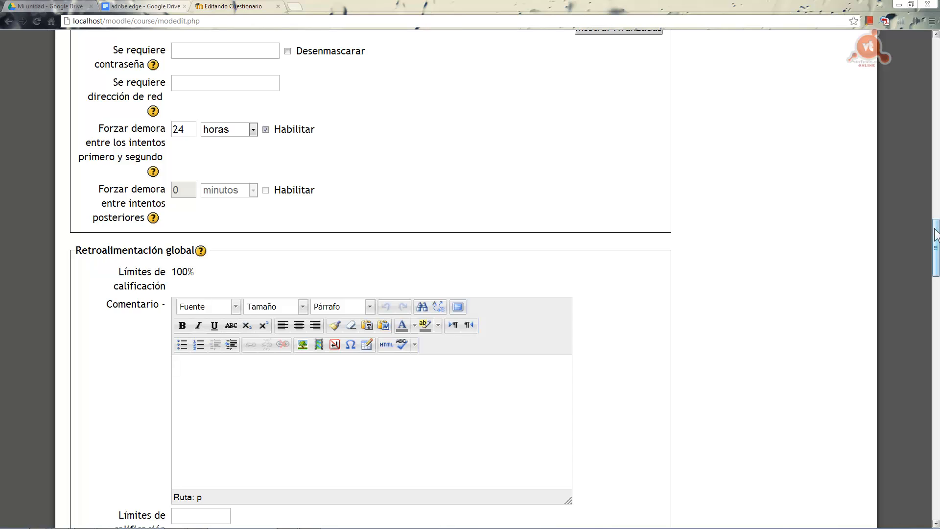
{"action": "left_click_drag", "start_coordinate": [936, 238], "coordinate": [935, 272]}
{"action": "key", "text": "End"}
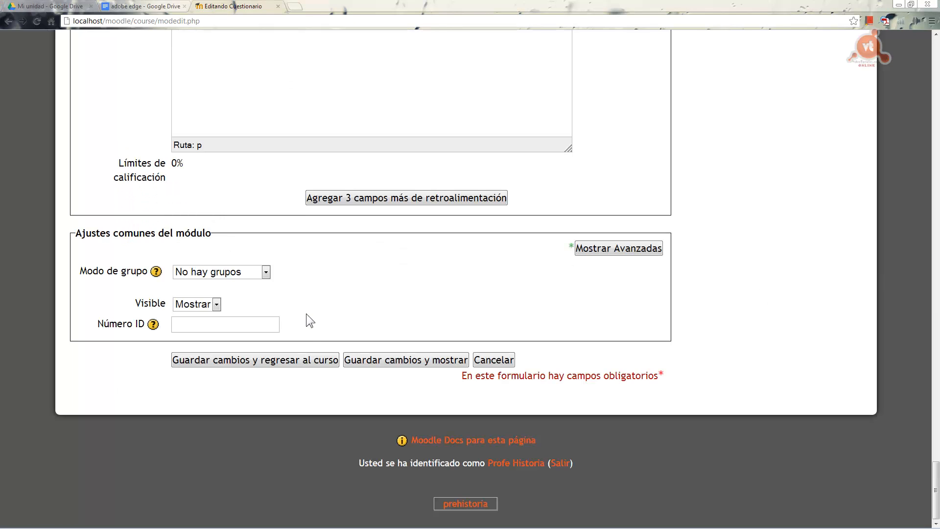
{"action": "left_click", "coordinate": [242, 359]}
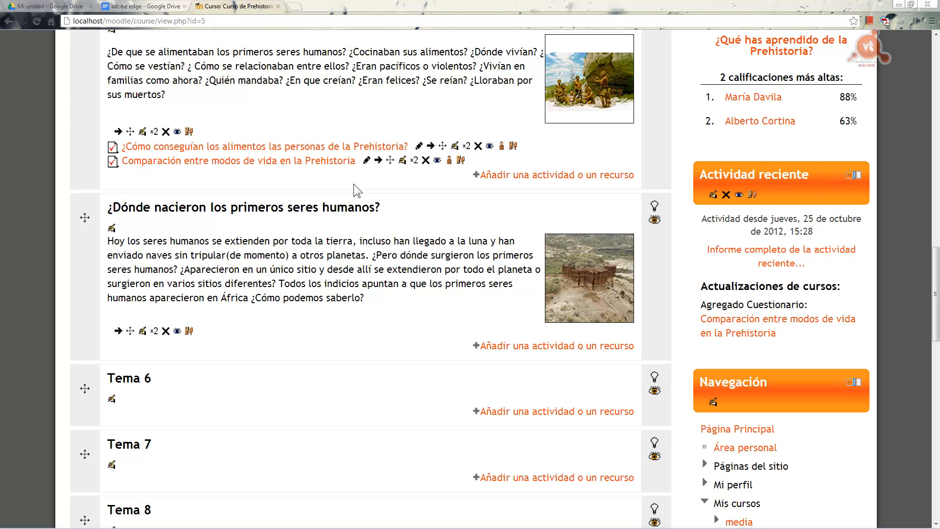
{"action": "left_click", "coordinate": [245, 161]}
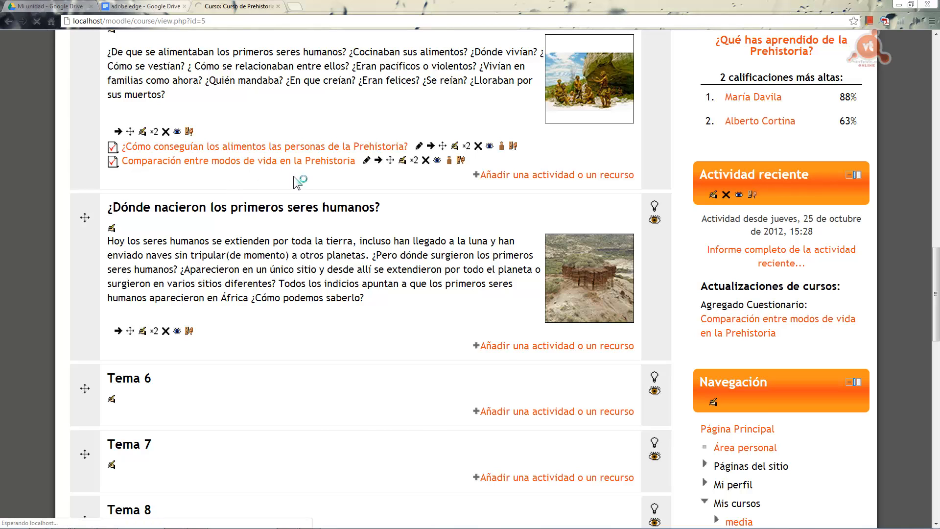
Open the quiz for editing and show the question bank category ¿Cómo vivían los primeros Seres humanos?
{"action": "scroll", "coordinate": [601, 301], "scroll_direction": "down", "scroll_amount": 3}
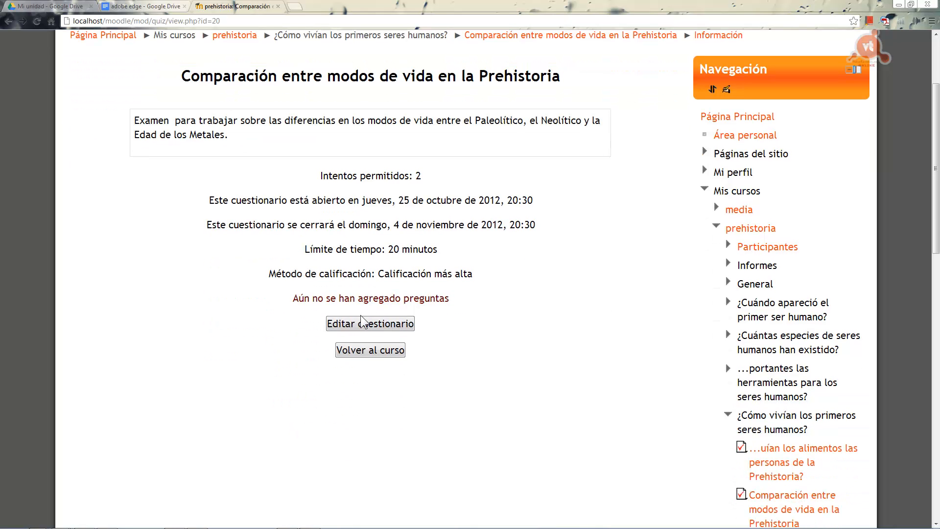
{"action": "left_click", "coordinate": [368, 327]}
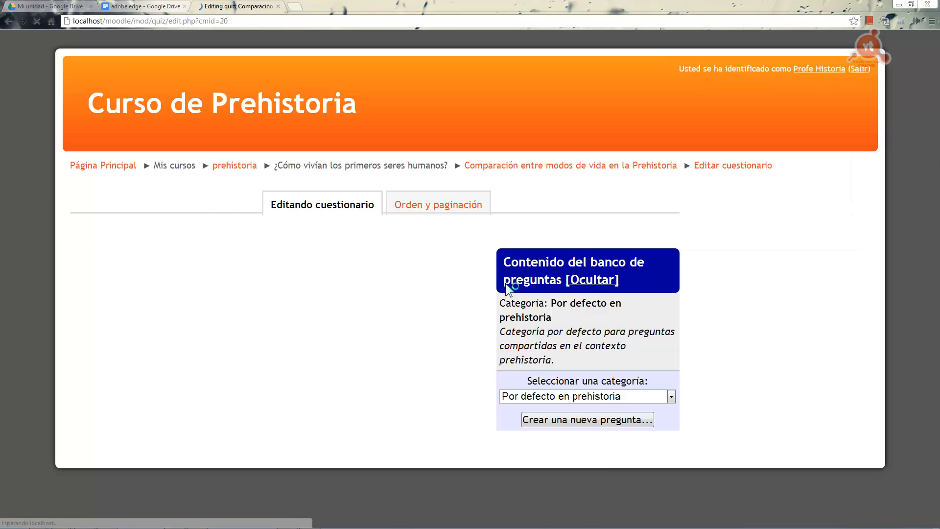
{"action": "scroll", "coordinate": [316, 310], "scroll_direction": "down", "scroll_amount": 3}
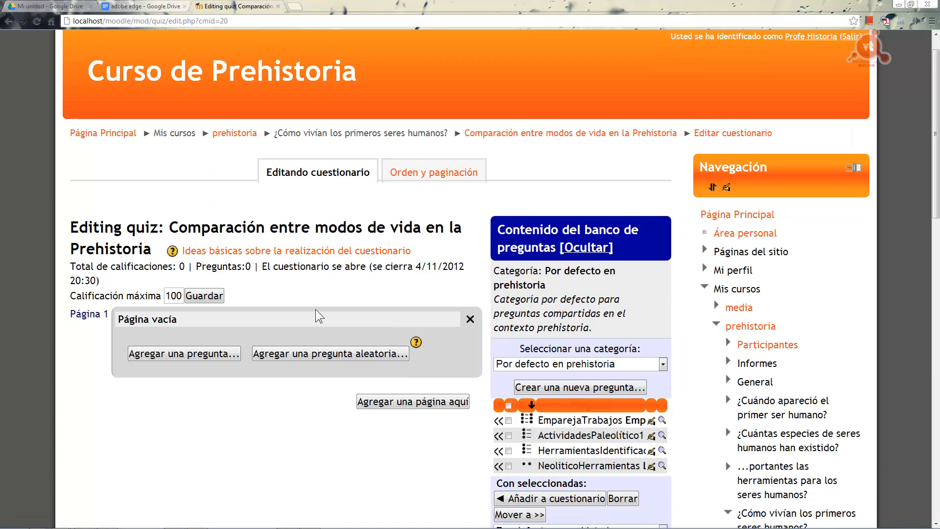
{"action": "scroll", "coordinate": [655, 289], "scroll_direction": "down", "scroll_amount": 1}
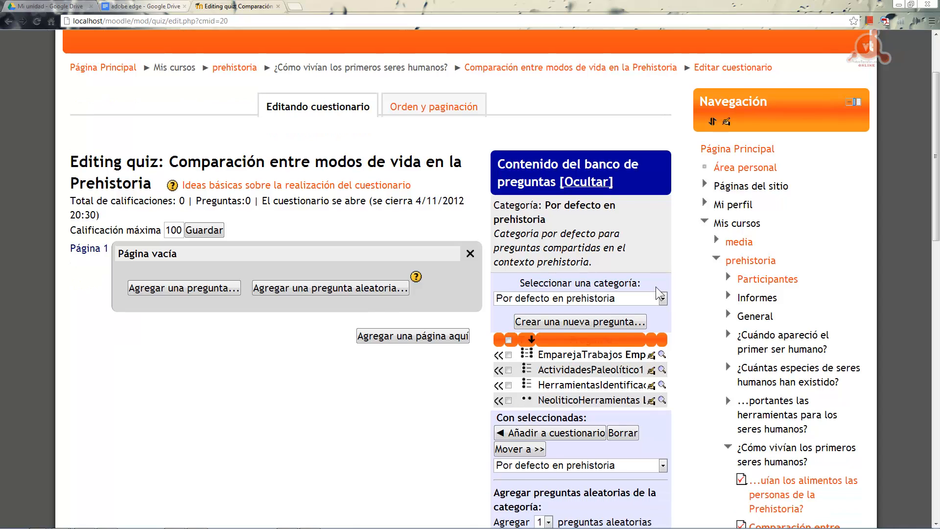
{"action": "scroll", "coordinate": [656, 285], "scroll_direction": "down", "scroll_amount": 1}
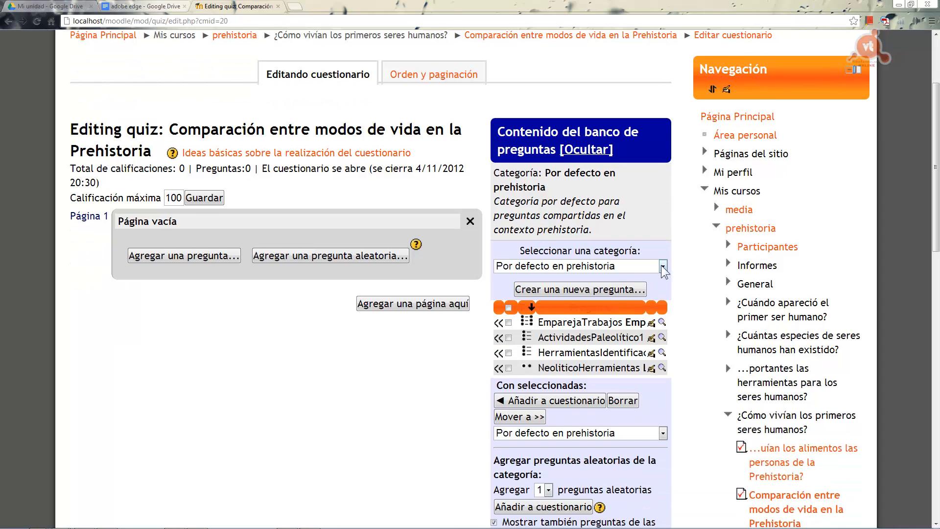
{"action": "left_click", "coordinate": [662, 266]}
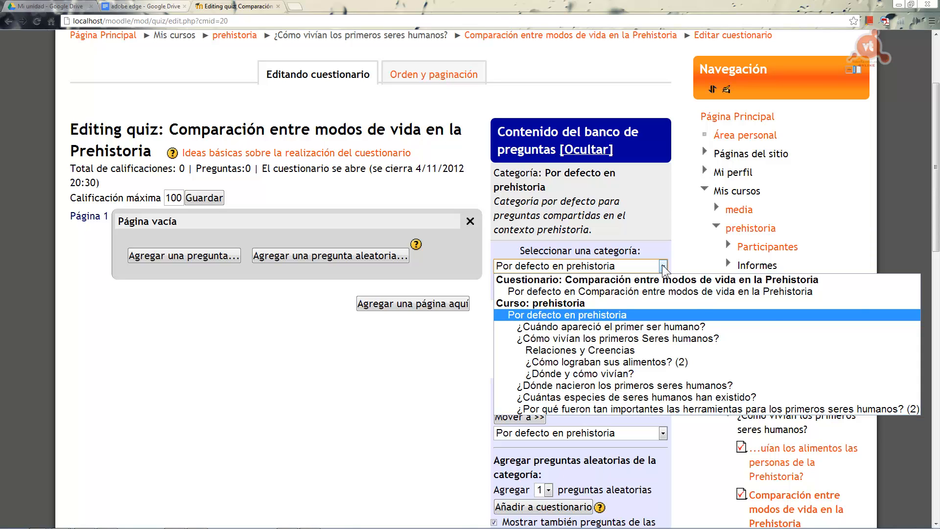
{"action": "left_click", "coordinate": [664, 267]}
{"action": "left_click", "coordinate": [662, 265]}
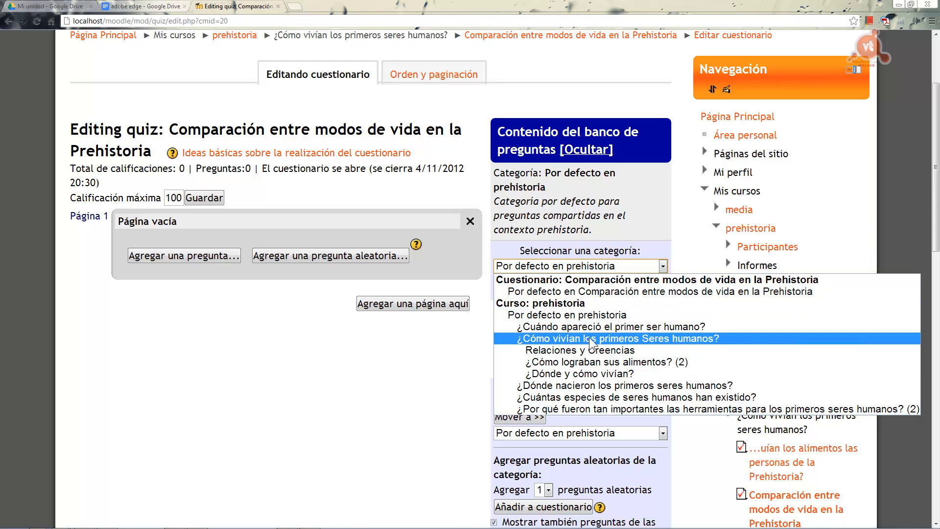
{"action": "left_click", "coordinate": [589, 338]}
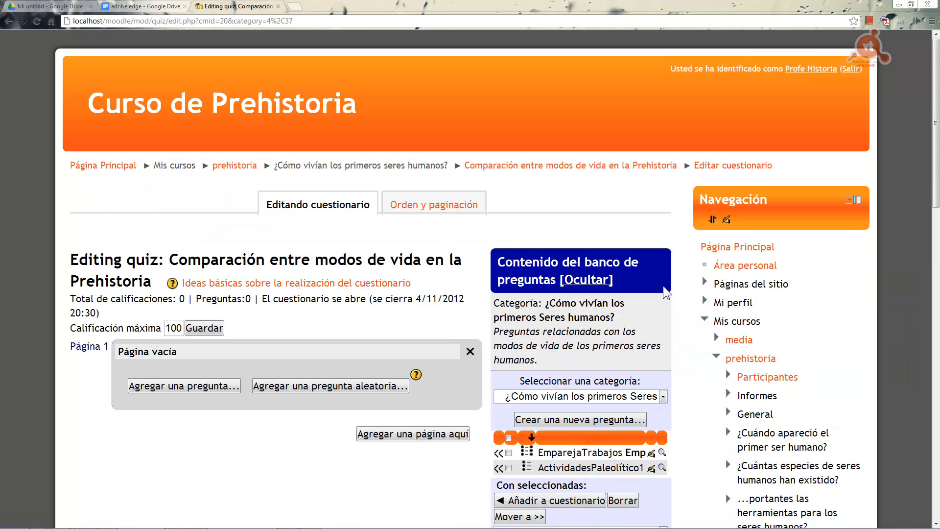
Add a question of type Descripción to the empty first page of the quiz.
{"action": "left_click", "coordinate": [182, 386]}
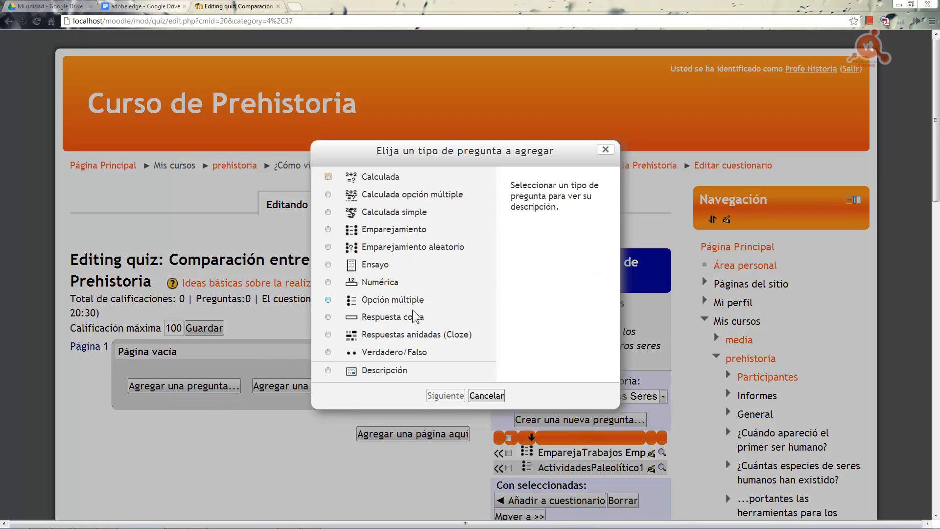
{"action": "left_click", "coordinate": [328, 371]}
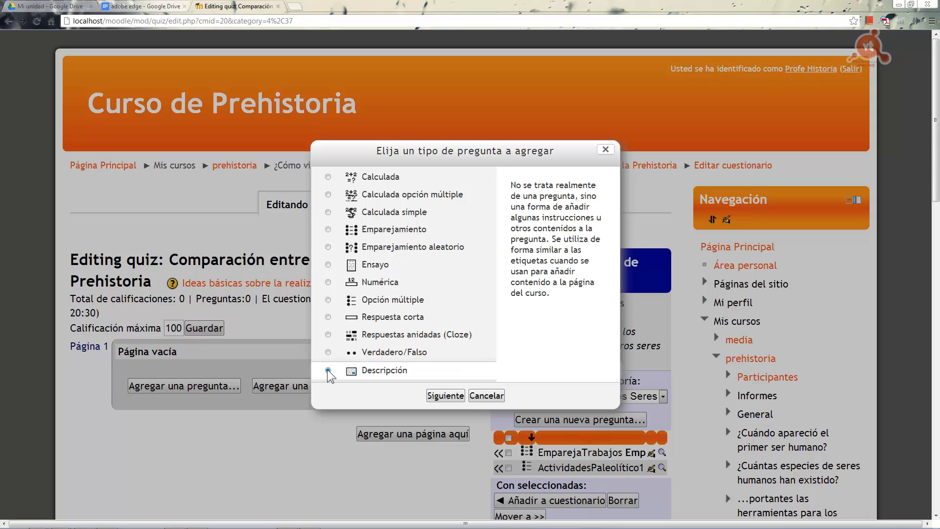
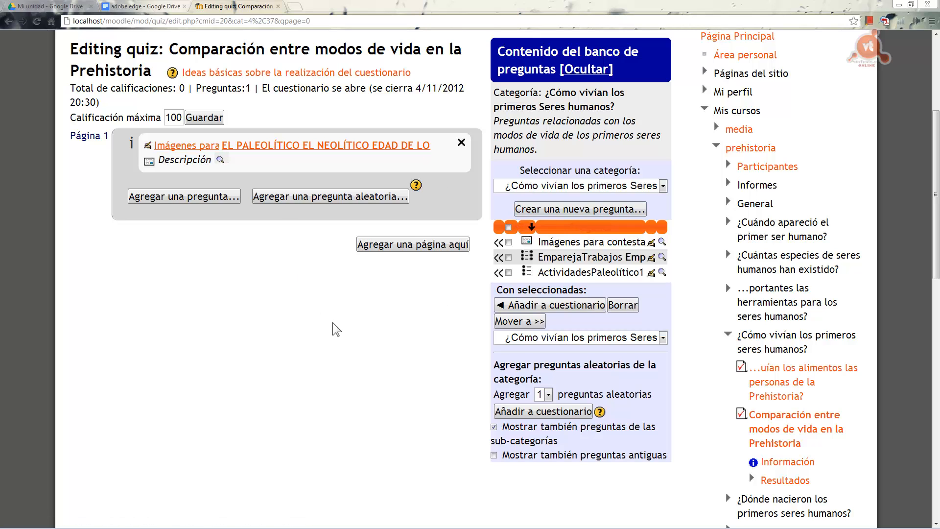
Create the Ensayo question Pregunta Comparativa 1 in the question bank, asking about the predatory Palaeolithic and productive Neolithic economies, with a default mark of 2.
{"action": "left_click", "coordinate": [569, 211]}
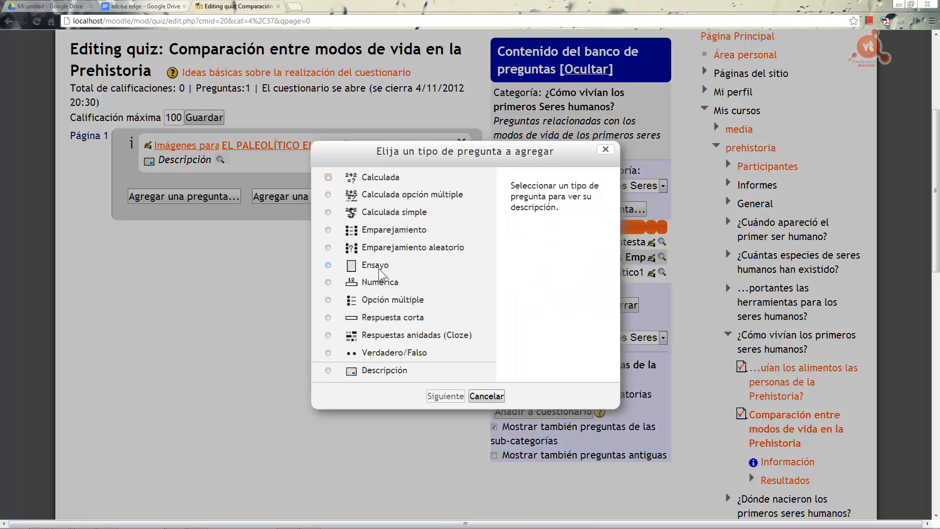
{"action": "left_click", "coordinate": [328, 265]}
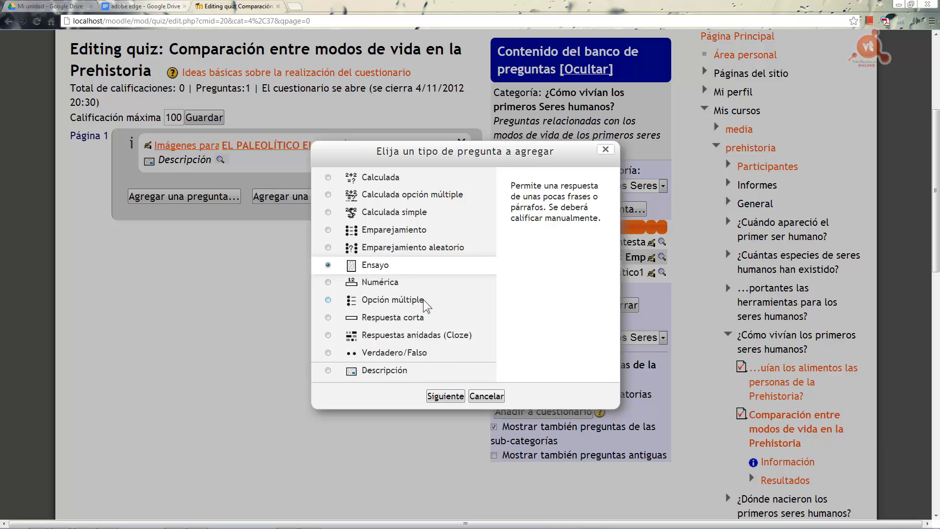
{"action": "left_click", "coordinate": [444, 396]}
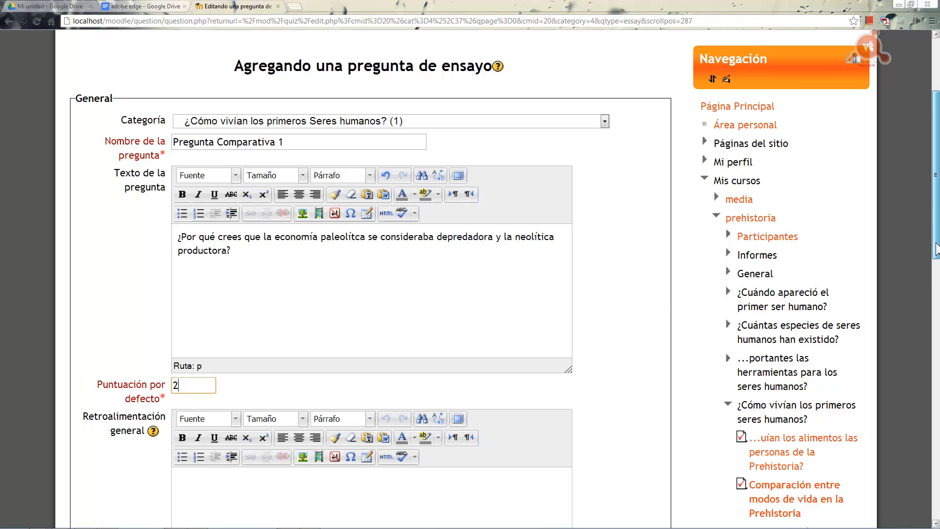
{"action": "left_click_drag", "start_coordinate": [934, 251], "coordinate": [881, 473]}
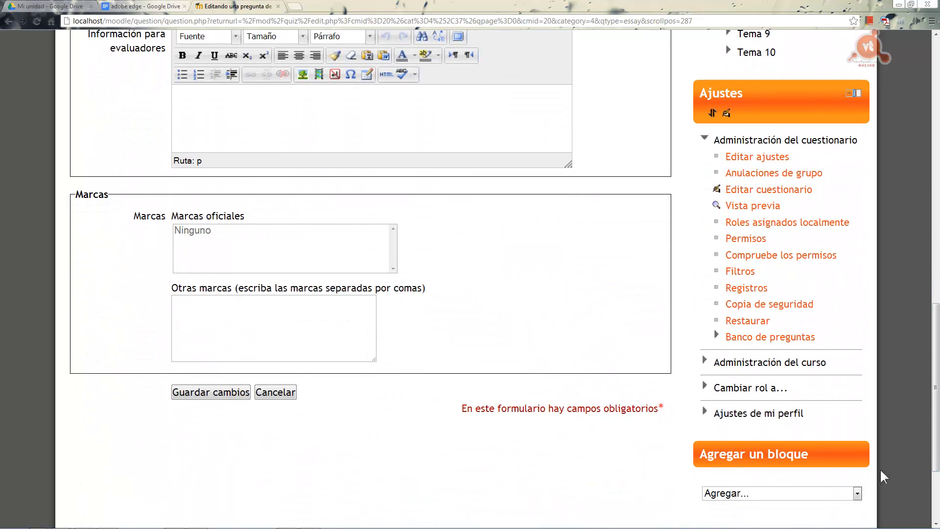
{"action": "left_click", "coordinate": [201, 392]}
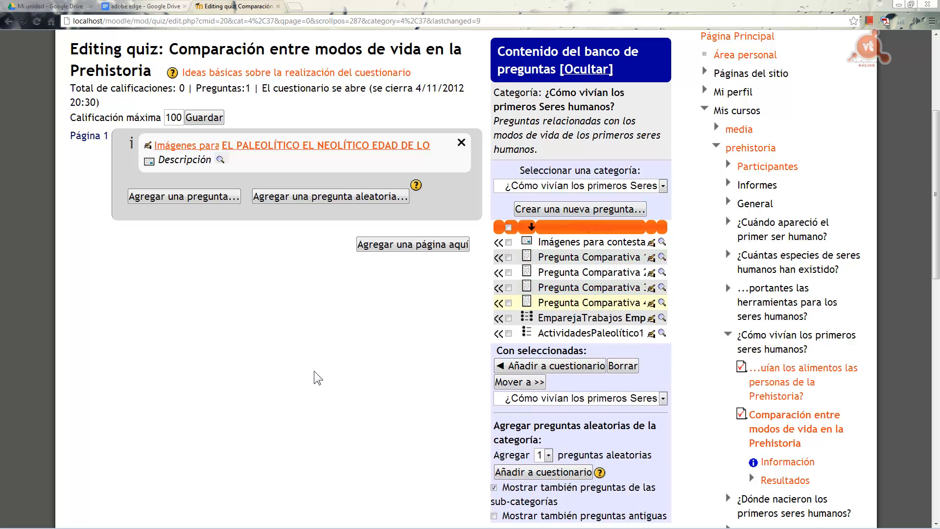
Select the four Pregunta Comparativa essay questions in the question bank and add them to the quiz.
{"action": "left_click", "coordinate": [508, 257]}
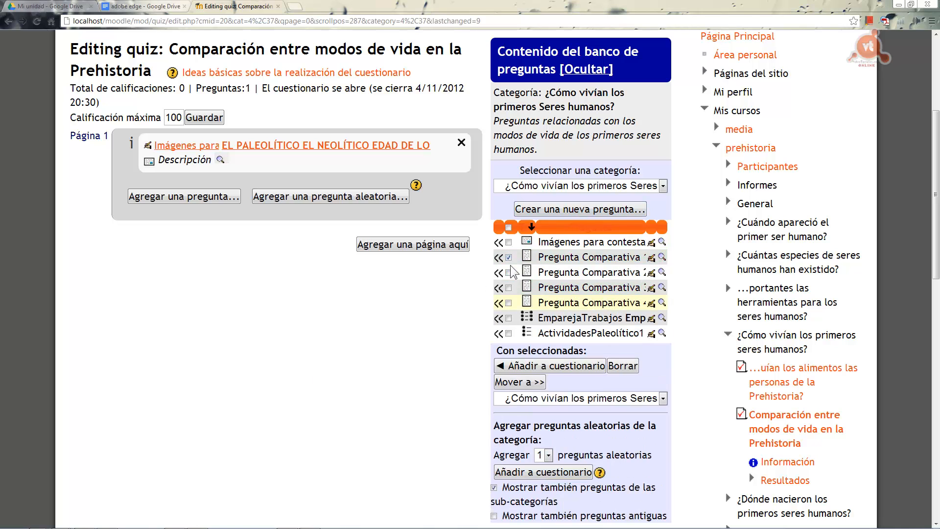
{"action": "left_click", "coordinate": [509, 272]}
{"action": "left_click", "coordinate": [515, 367]}
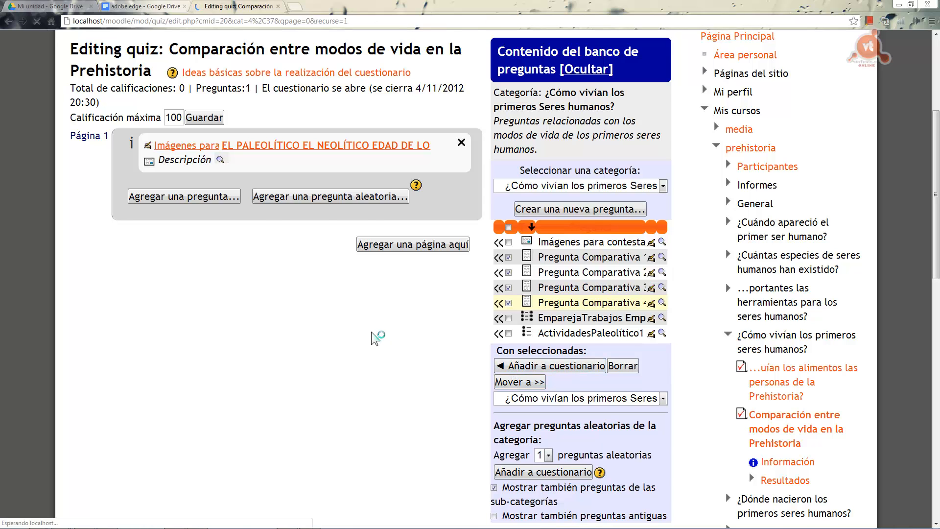
Look over the quiz questions, checking which page each one is on and how many points it is worth.
{"action": "scroll", "coordinate": [359, 311], "scroll_direction": "down", "scroll_amount": 3}
{"action": "scroll", "coordinate": [357, 308], "scroll_direction": "down", "scroll_amount": 2}
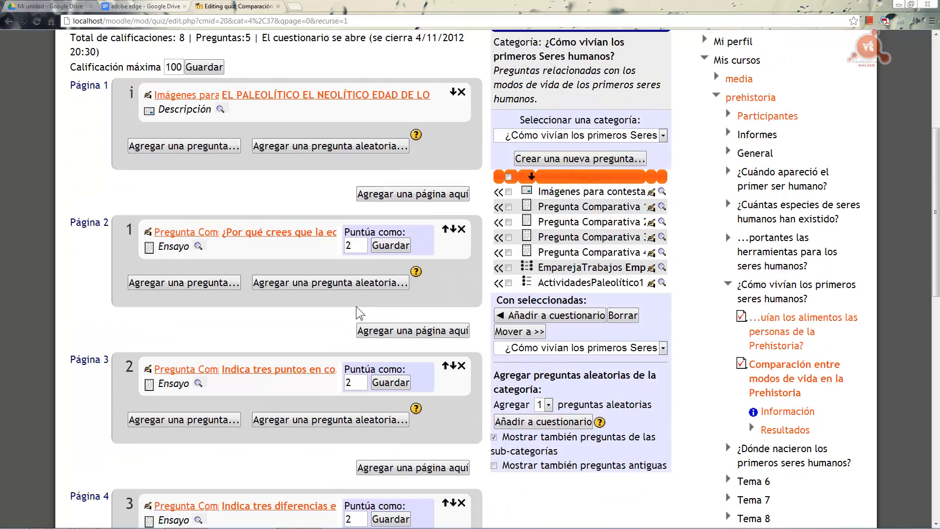
{"action": "scroll", "coordinate": [355, 307], "scroll_direction": "down", "scroll_amount": 5}
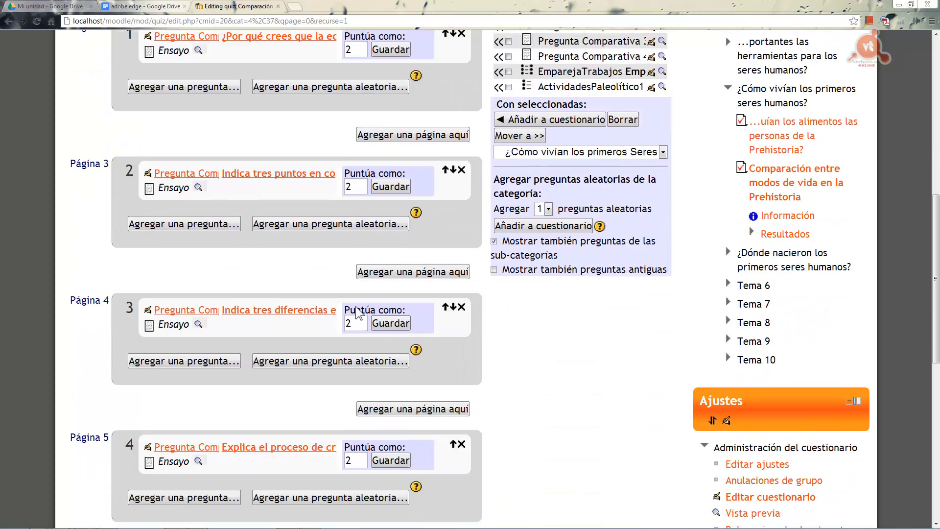
{"action": "scroll", "coordinate": [354, 307], "scroll_direction": "up", "scroll_amount": 6}
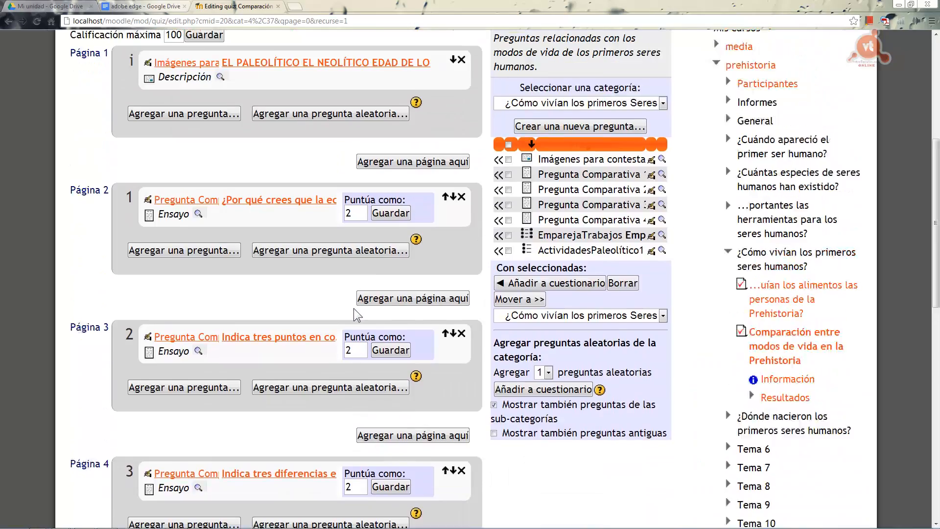
{"action": "scroll", "coordinate": [353, 307], "scroll_direction": "down", "scroll_amount": 1}
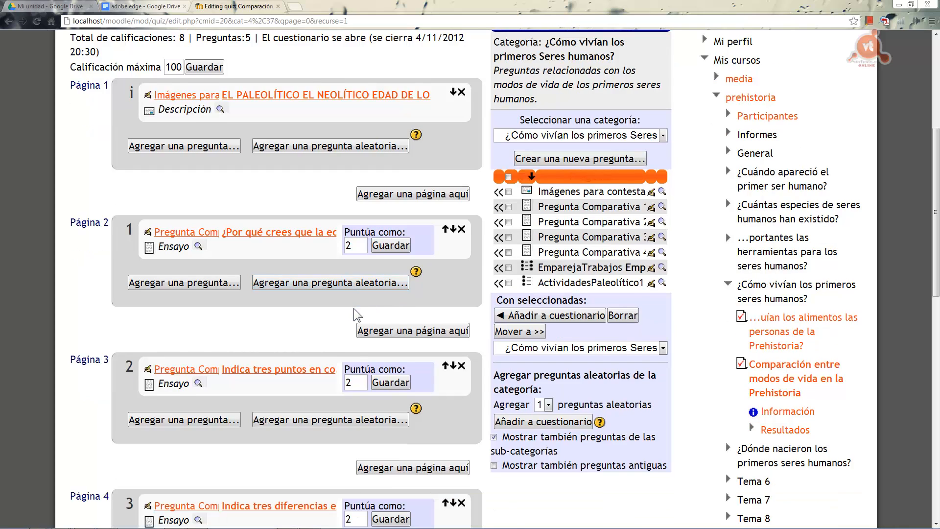
{"action": "scroll", "coordinate": [354, 308], "scroll_direction": "down", "scroll_amount": 1}
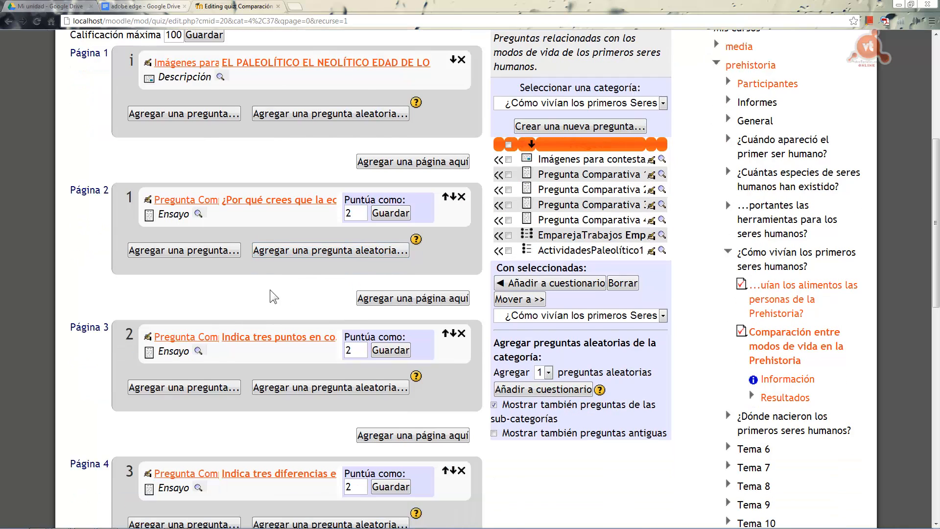
{"action": "scroll", "coordinate": [273, 296], "scroll_direction": "down", "scroll_amount": 3}
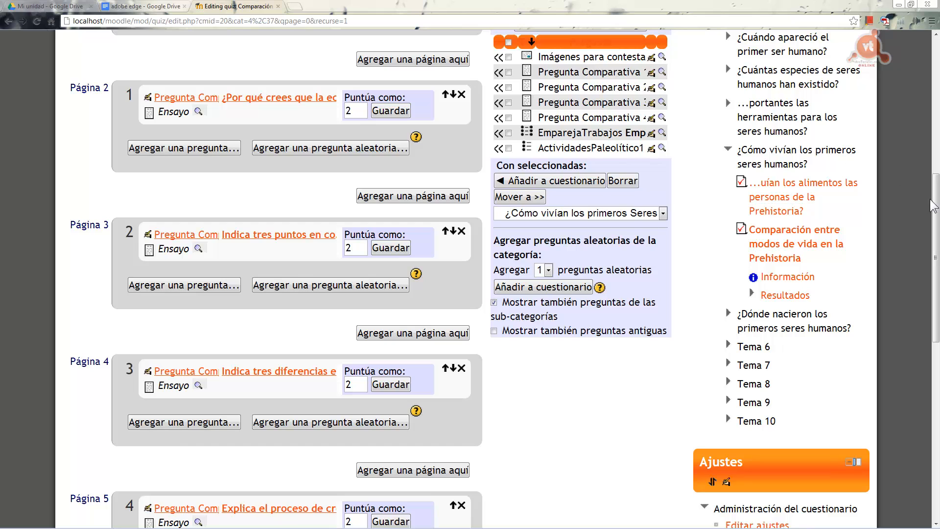
{"action": "mouse_move", "coordinate": [932, 205]}
{"action": "left_mouse_down"}
{"action": "mouse_move", "coordinate": [934, 141]}
{"action": "mouse_move", "coordinate": [935, 191]}
{"action": "left_mouse_up"}
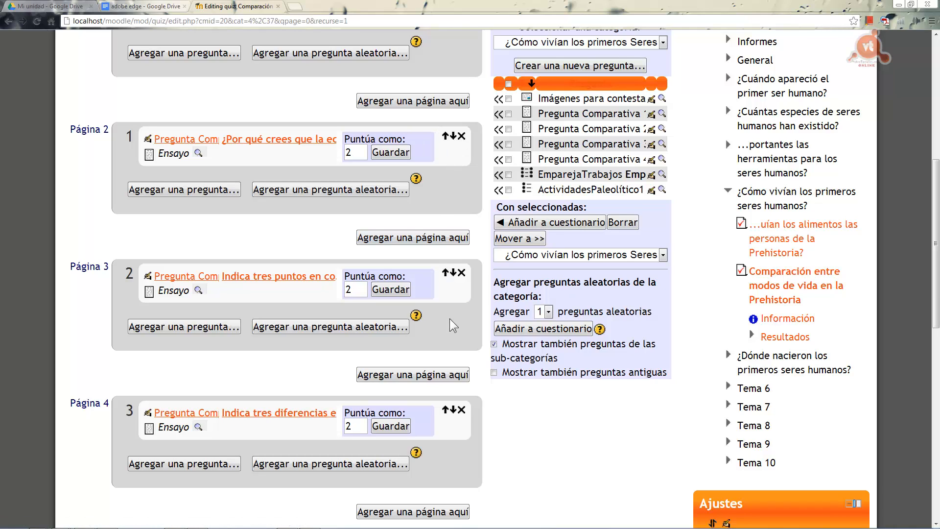
{"action": "scroll", "coordinate": [587, 401], "scroll_direction": "down", "scroll_amount": 3}
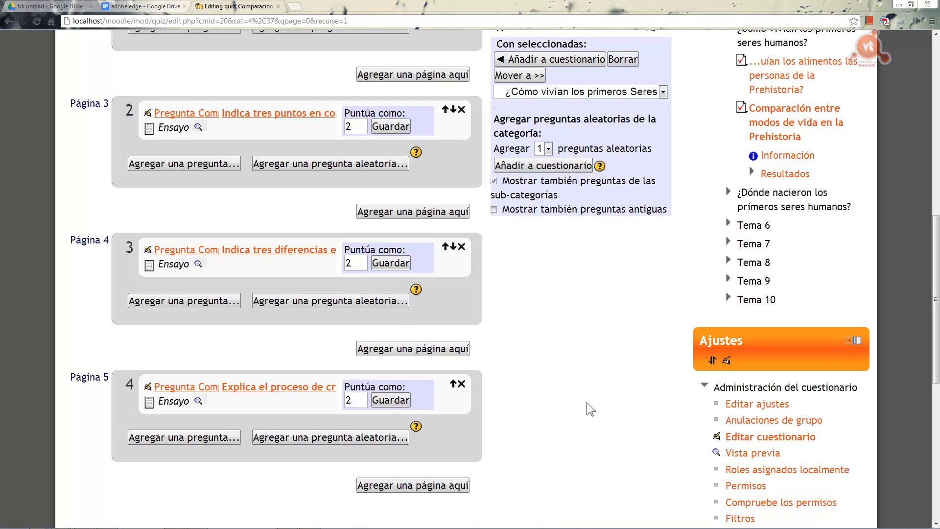
{"action": "scroll", "coordinate": [587, 401], "scroll_direction": "up", "scroll_amount": 2}
{"action": "scroll", "coordinate": [586, 402], "scroll_direction": "up", "scroll_amount": 6}
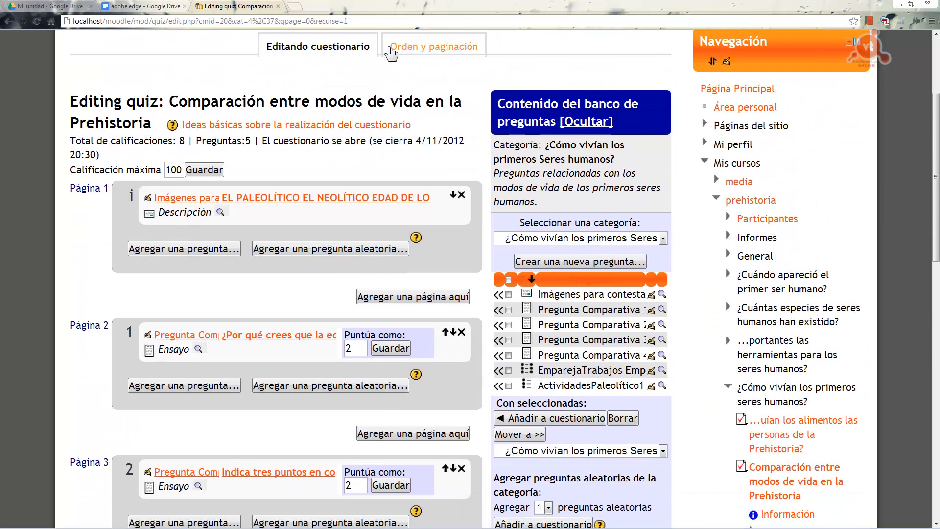
Open the Orden y paginación view and examine the question order, page assignments and reordering options.
{"action": "left_click", "coordinate": [408, 47]}
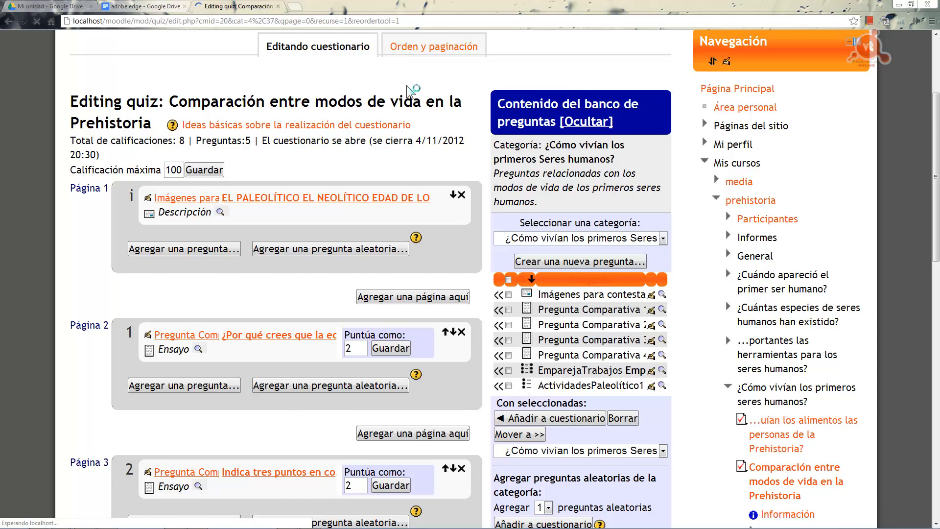
{"action": "scroll", "coordinate": [396, 323], "scroll_direction": "down", "scroll_amount": 2}
{"action": "scroll", "coordinate": [397, 323], "scroll_direction": "down", "scroll_amount": 2}
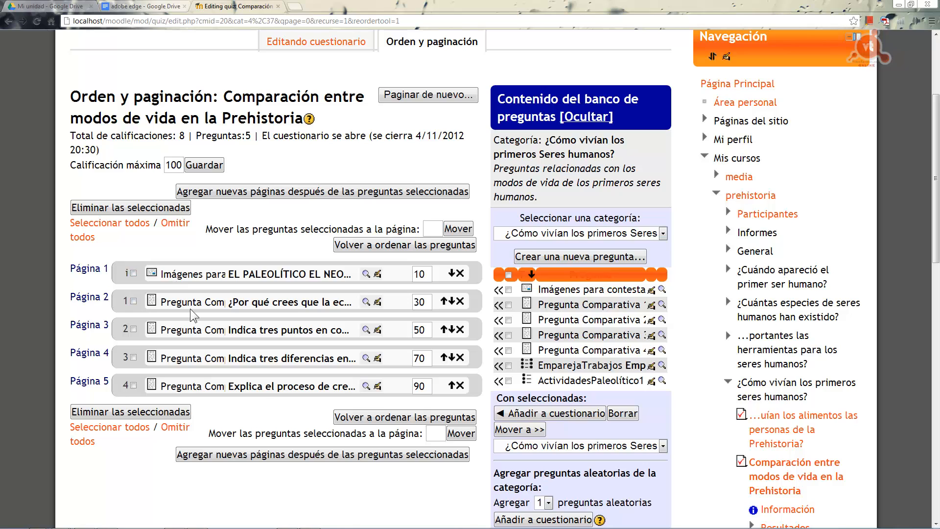
{"action": "scroll", "coordinate": [254, 354], "scroll_direction": "down", "scroll_amount": 1}
{"action": "scroll", "coordinate": [255, 354], "scroll_direction": "down", "scroll_amount": 1}
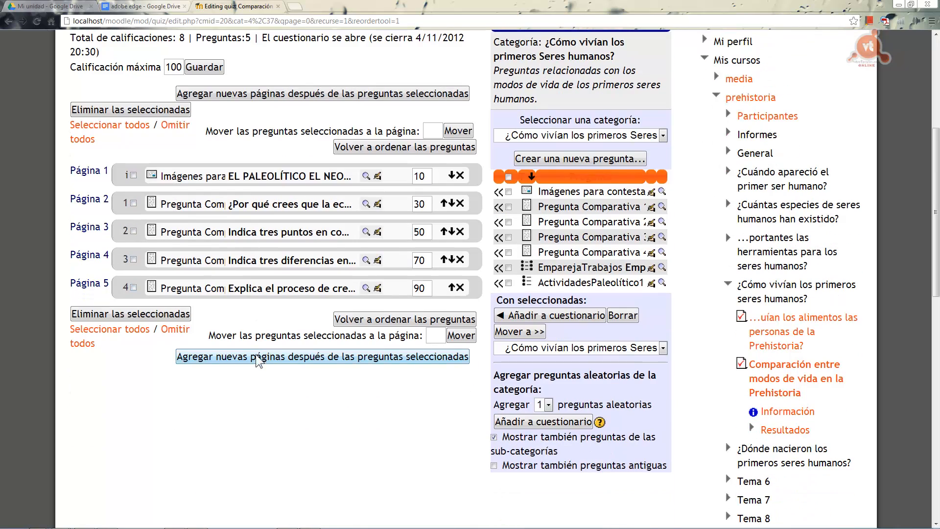
{"action": "scroll", "coordinate": [242, 324], "scroll_direction": "up", "scroll_amount": 1}
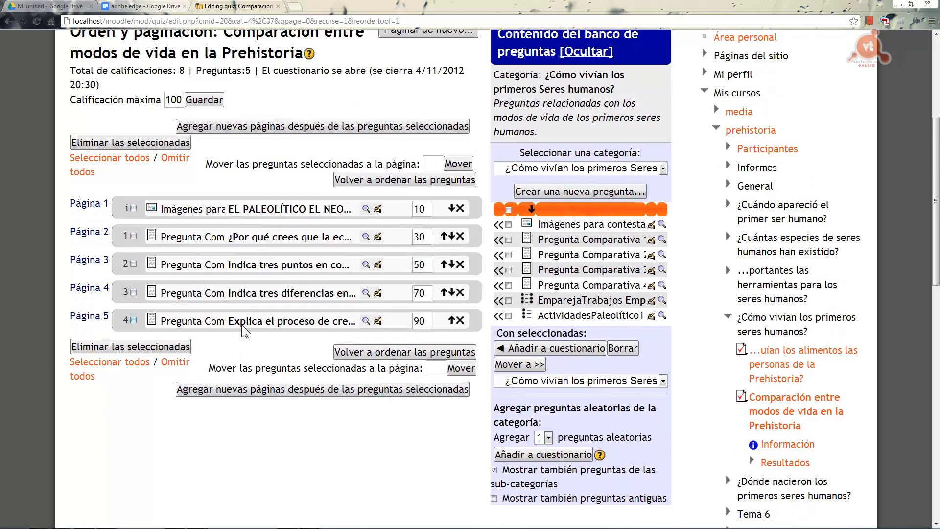
{"action": "scroll", "coordinate": [242, 324], "scroll_direction": "down", "scroll_amount": 1}
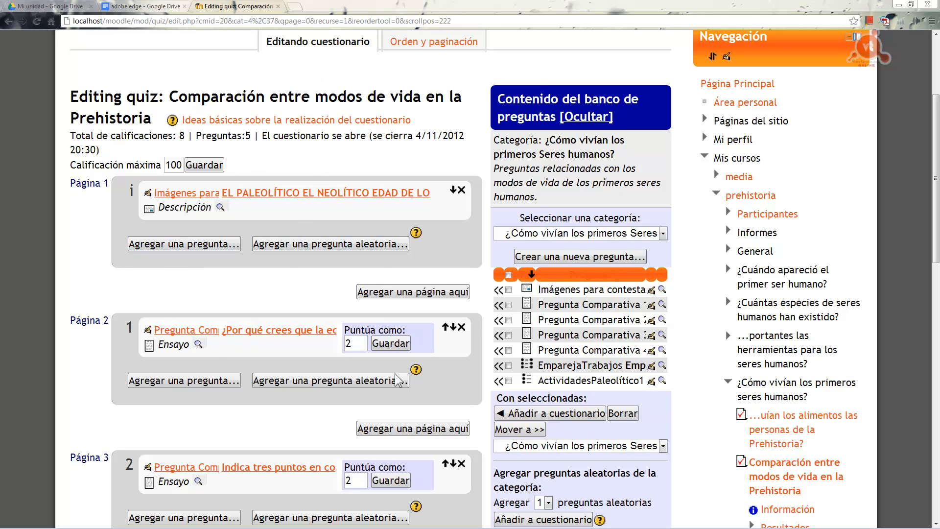
Move the first essay question up to page 1 below the description and remove the empty page 2.
{"action": "left_click", "coordinate": [447, 329]}
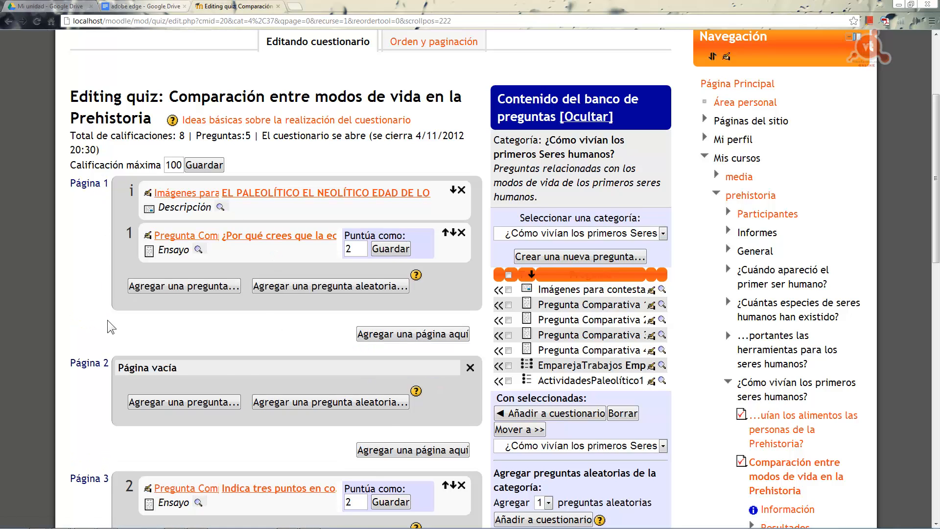
{"action": "scroll", "coordinate": [255, 364], "scroll_direction": "down", "scroll_amount": 3}
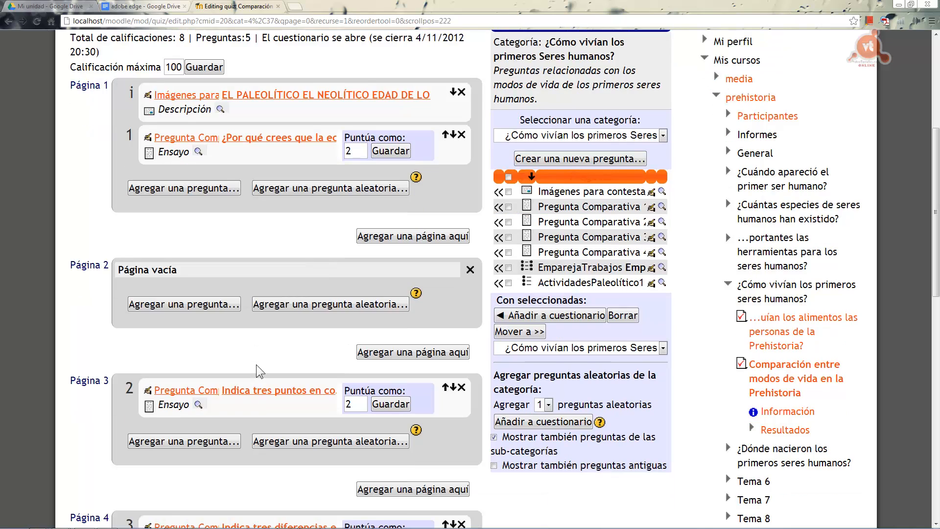
{"action": "left_click", "coordinate": [470, 237]}
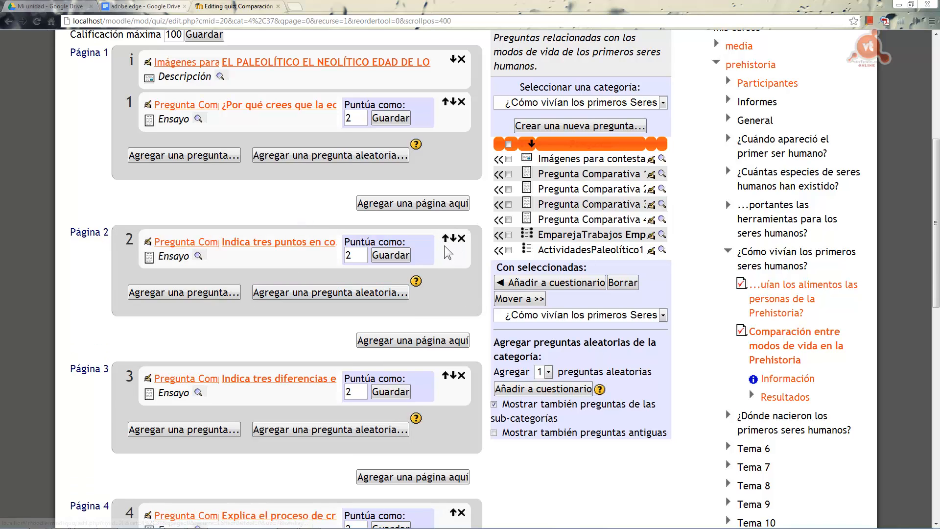
Move the second essay question up to page 1 and remove the empty page 2.
{"action": "left_click", "coordinate": [444, 244]}
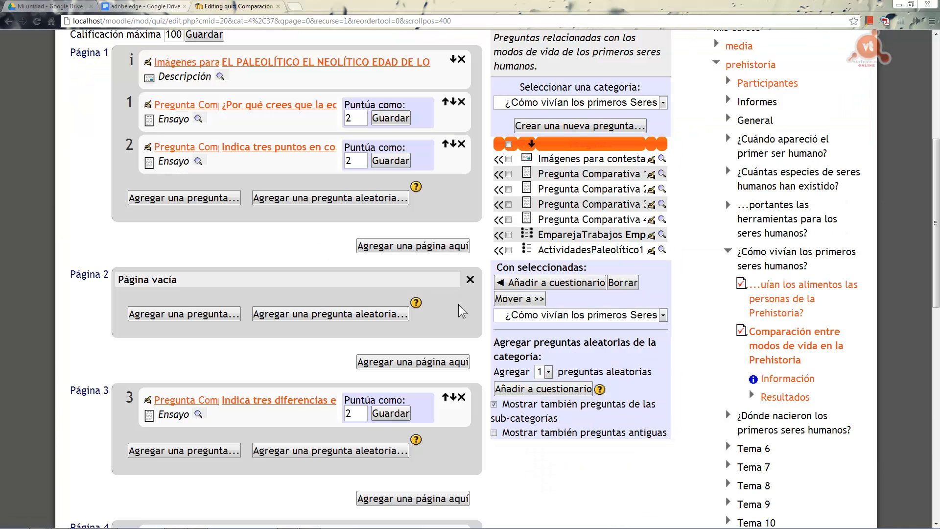
{"action": "left_click", "coordinate": [469, 280]}
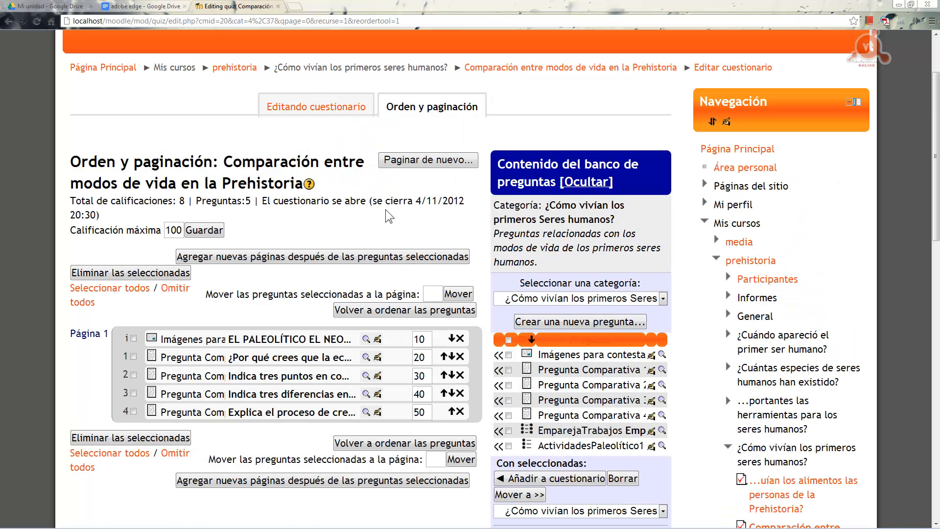
Examine the questions-per-page choices for repaginating the quiz and leave them without applying any.
{"action": "left_click", "coordinate": [410, 160]}
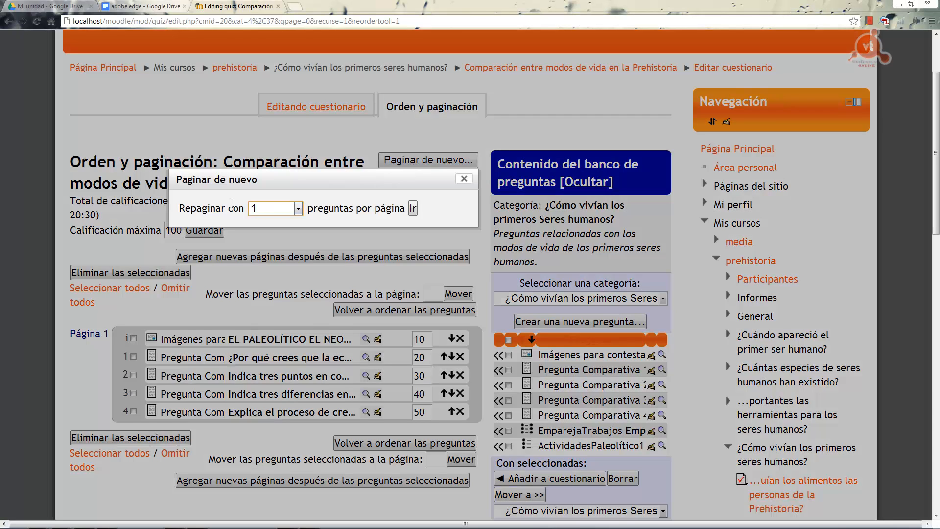
{"action": "left_click", "coordinate": [298, 208]}
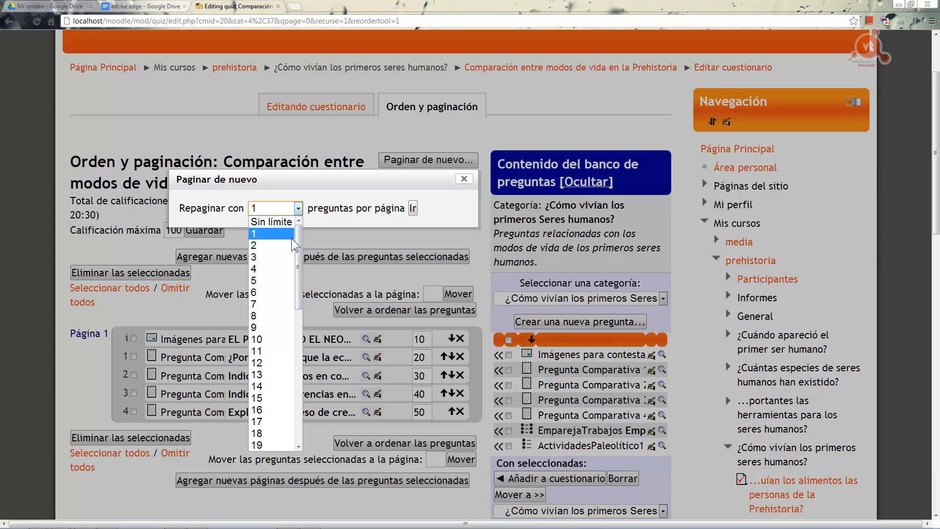
{"action": "left_click", "coordinate": [299, 184]}
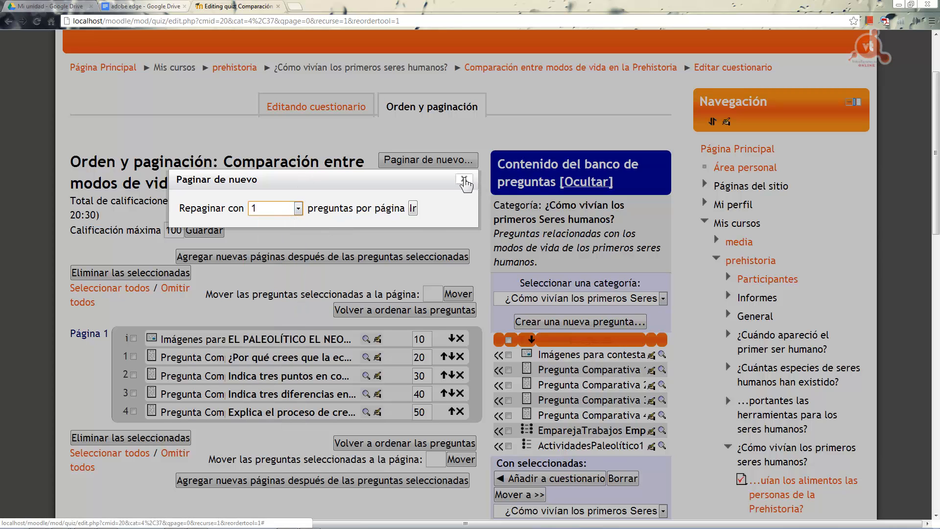
{"action": "left_click", "coordinate": [465, 181]}
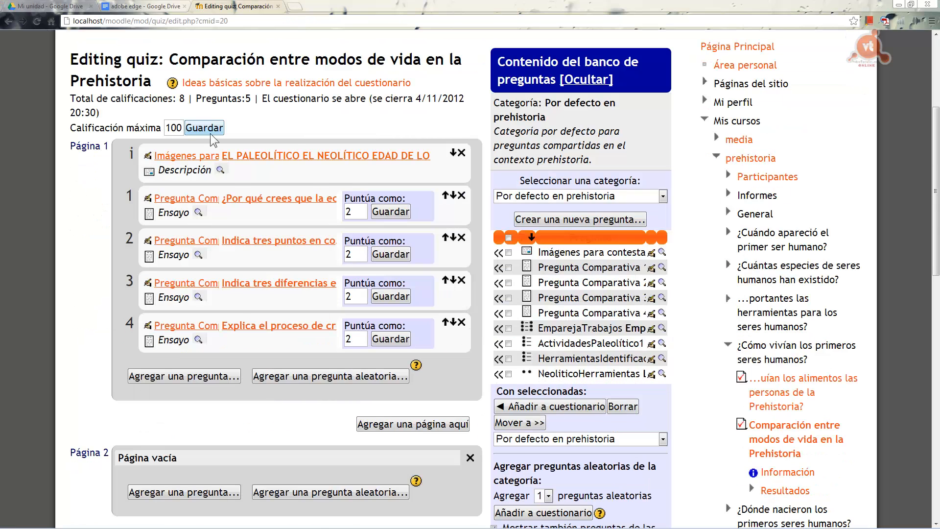
Save the quiz's maximum grade of 100.
{"action": "left_click", "coordinate": [210, 131]}
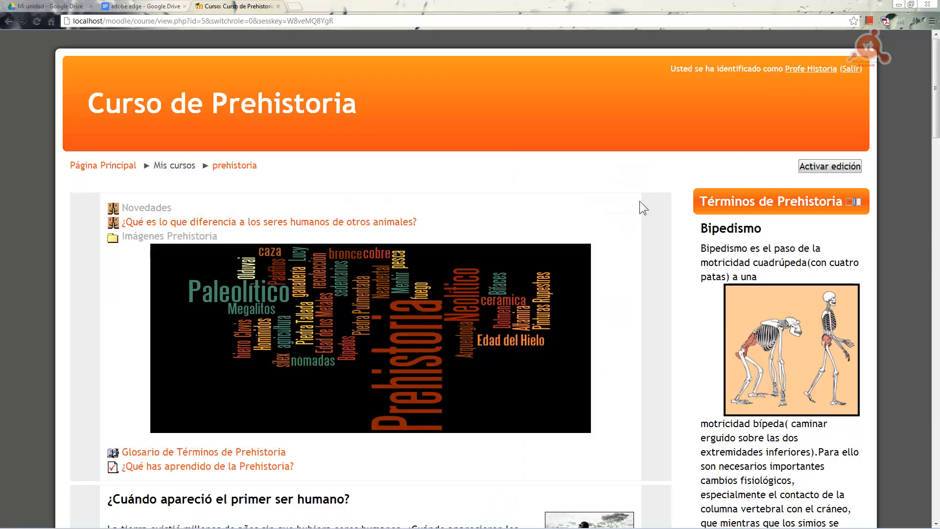
Switch the role in the Curso de Prehistoria course to Estudiante.
{"action": "scroll", "coordinate": [645, 210], "scroll_direction": "down", "scroll_amount": 20}
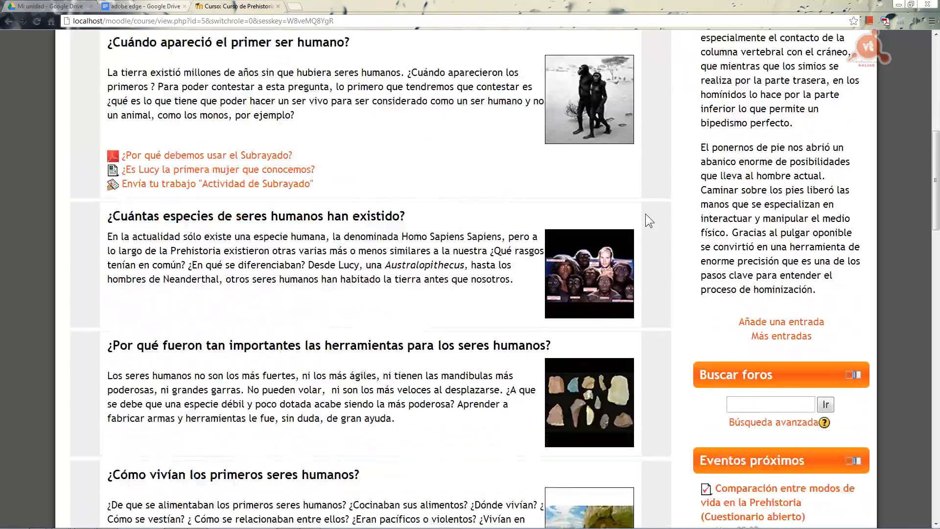
{"action": "scroll", "coordinate": [645, 214], "scroll_direction": "down", "scroll_amount": 20}
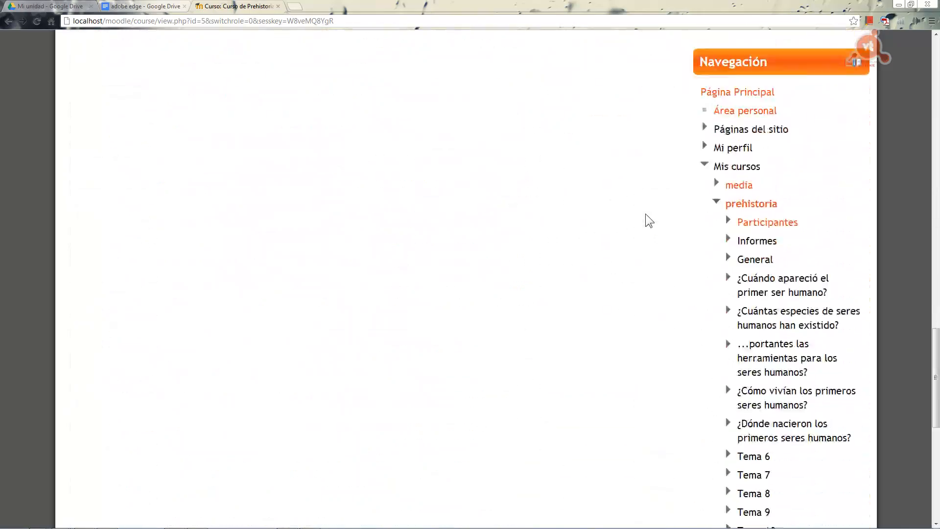
{"action": "left_click", "coordinate": [714, 341]}
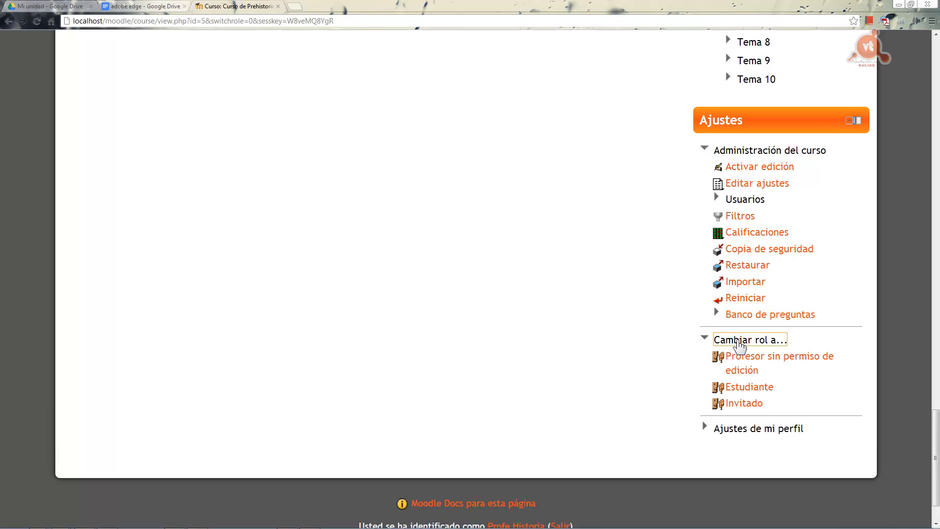
{"action": "left_click", "coordinate": [746, 388]}
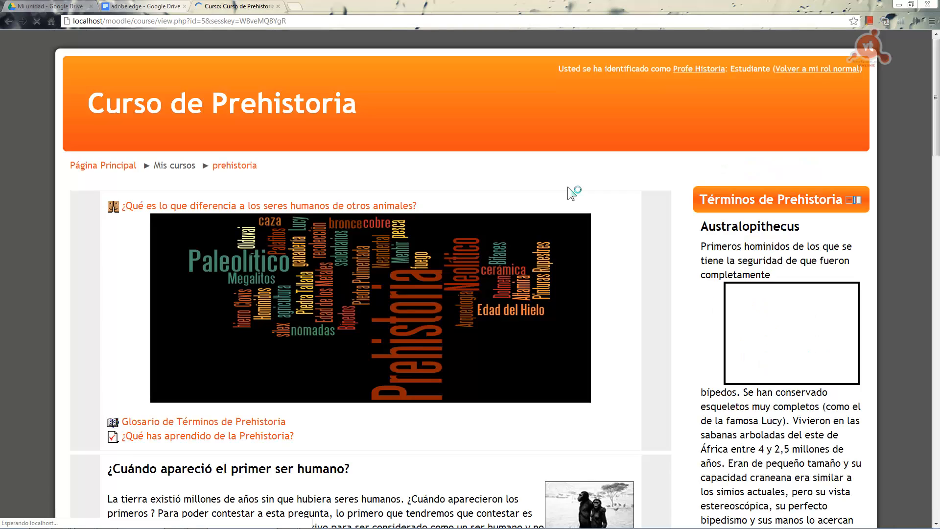
Open the quiz Comparación entre modos de vida en la Prehistoria from its course topic and continue the last attempt.
{"action": "scroll", "coordinate": [568, 186], "scroll_direction": "down", "scroll_amount": 10}
{"action": "scroll", "coordinate": [568, 187], "scroll_direction": "down", "scroll_amount": 3}
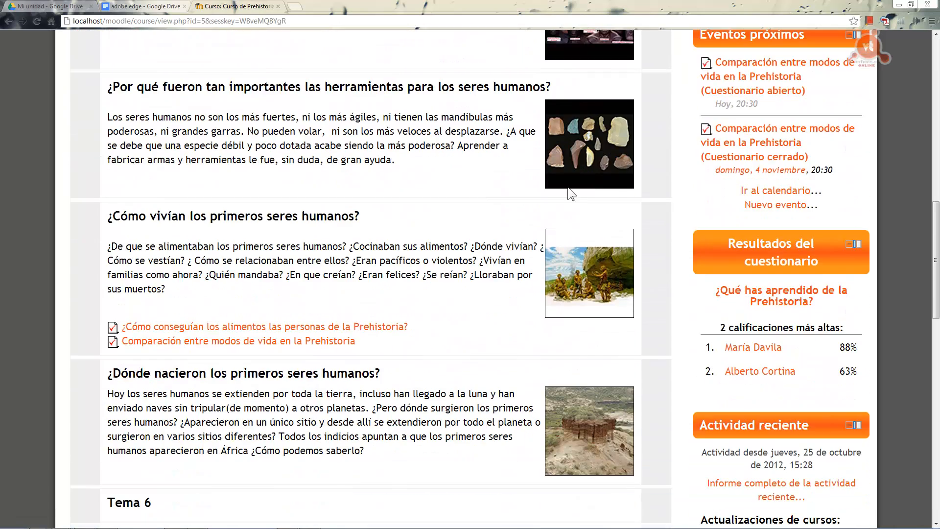
{"action": "left_click", "coordinate": [206, 343]}
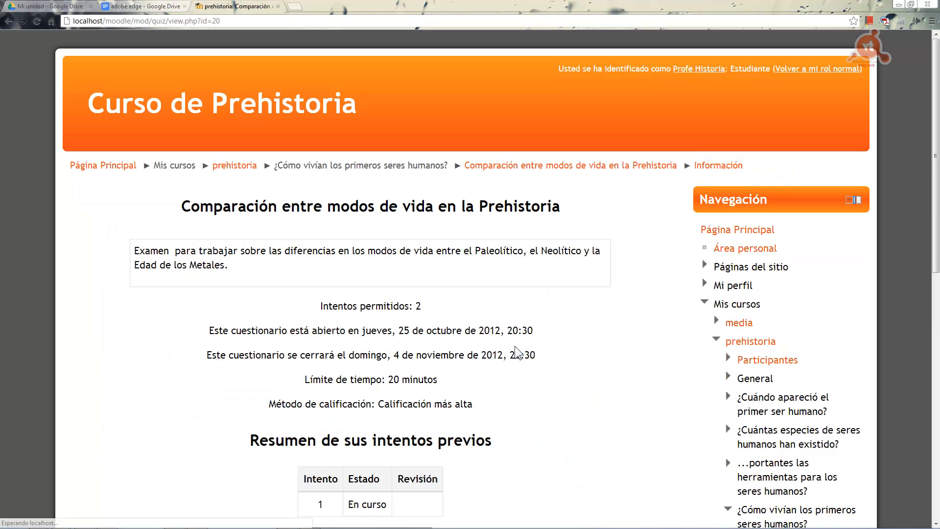
{"action": "scroll", "coordinate": [638, 377], "scroll_direction": "down", "scroll_amount": 3}
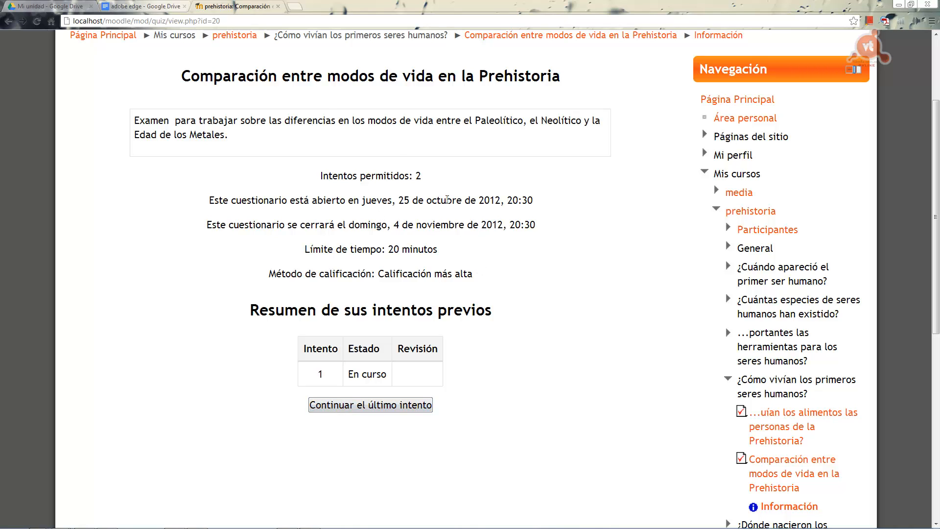
{"action": "left_click", "coordinate": [371, 406]}
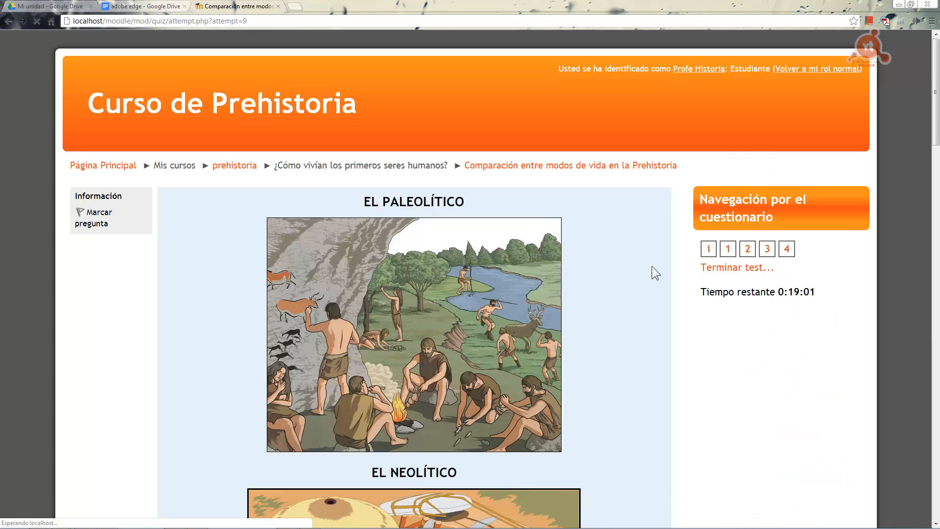
Look through the attempt page, examining the three period images and the essay questions with their answer editors.
{"action": "scroll", "coordinate": [651, 266], "scroll_direction": "down", "scroll_amount": 2}
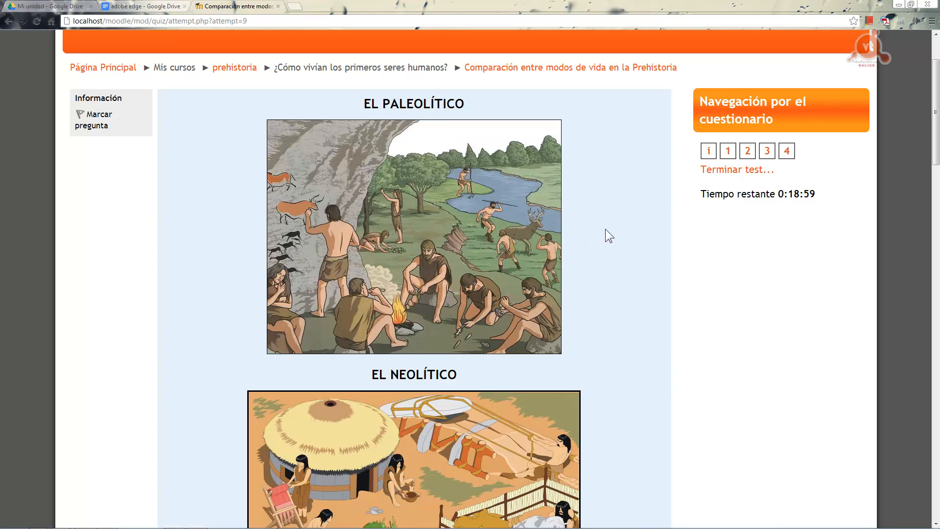
{"action": "scroll", "coordinate": [607, 228], "scroll_direction": "down", "scroll_amount": 2}
{"action": "scroll", "coordinate": [607, 228], "scroll_direction": "down", "scroll_amount": 9}
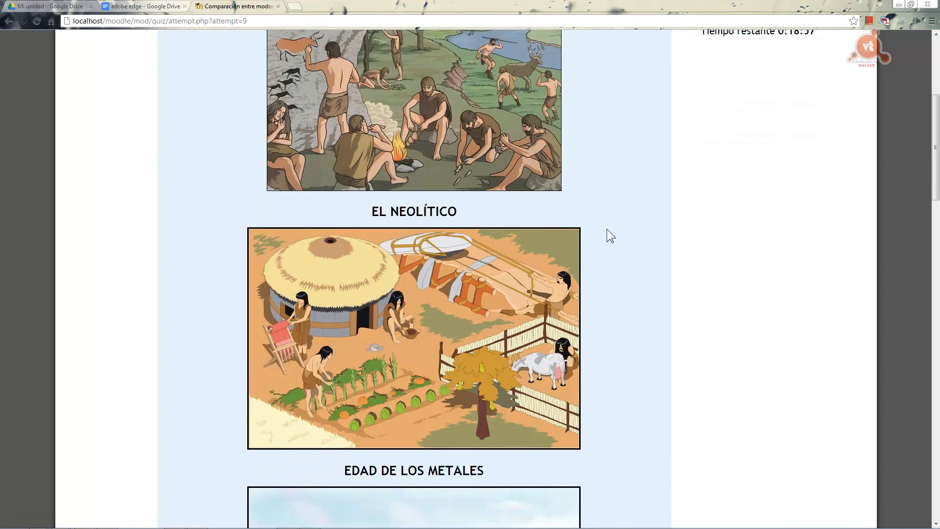
{"action": "scroll", "coordinate": [606, 229], "scroll_direction": "down", "scroll_amount": 3}
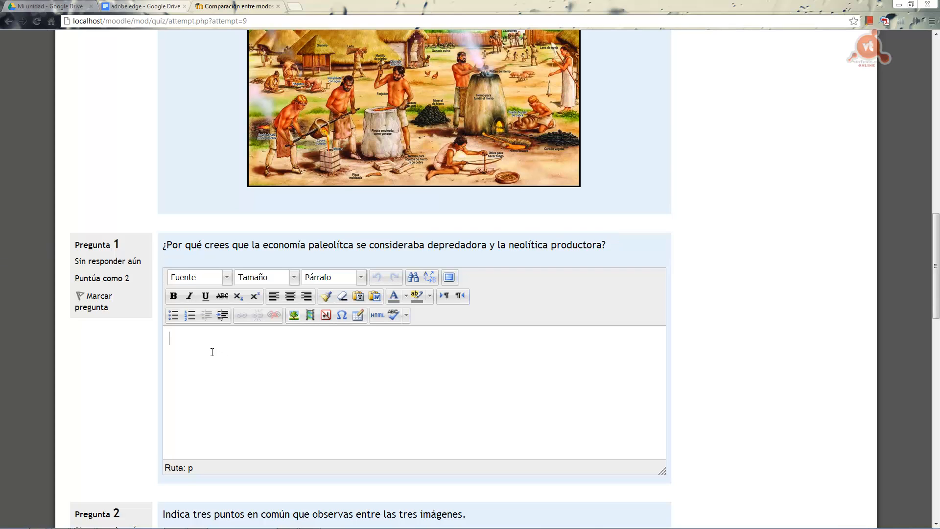
{"action": "scroll", "coordinate": [758, 339], "scroll_direction": "down", "scroll_amount": 7}
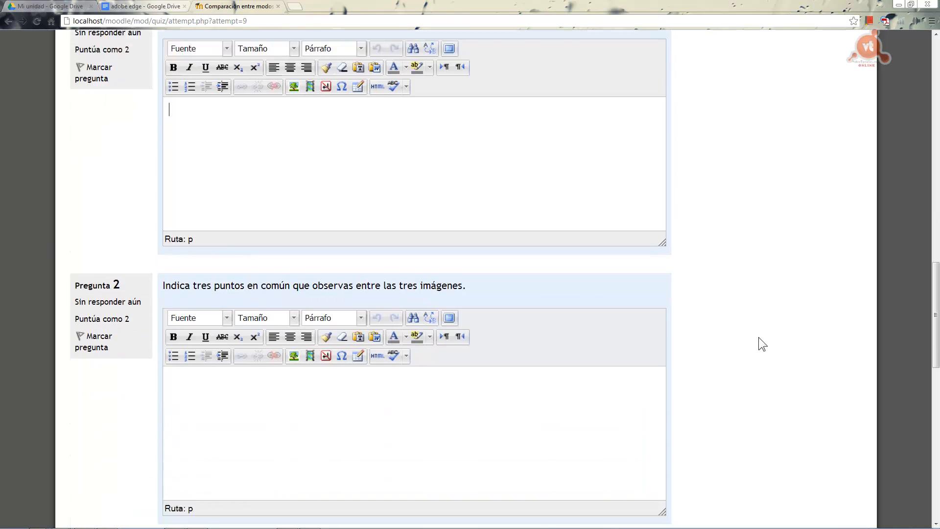
{"action": "scroll", "coordinate": [758, 338], "scroll_direction": "down", "scroll_amount": 11}
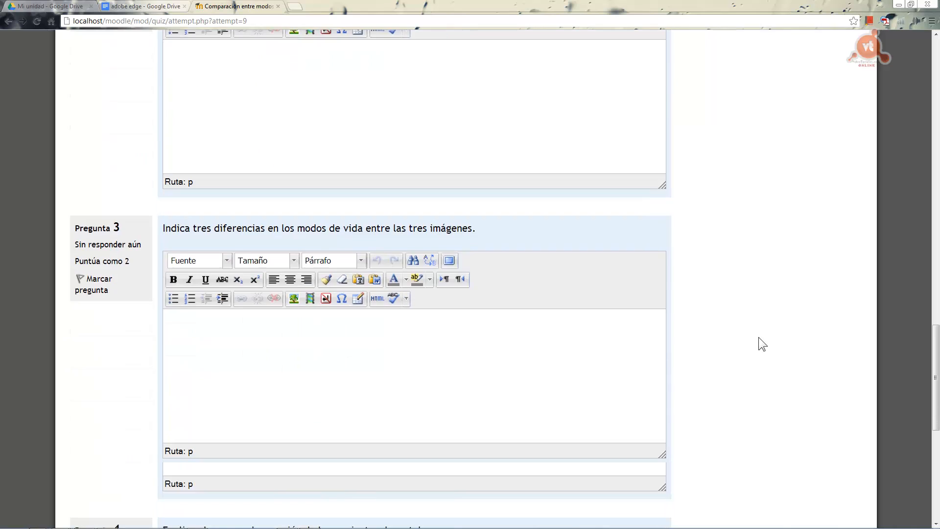
{"action": "scroll", "coordinate": [759, 338], "scroll_direction": "up", "scroll_amount": 20}
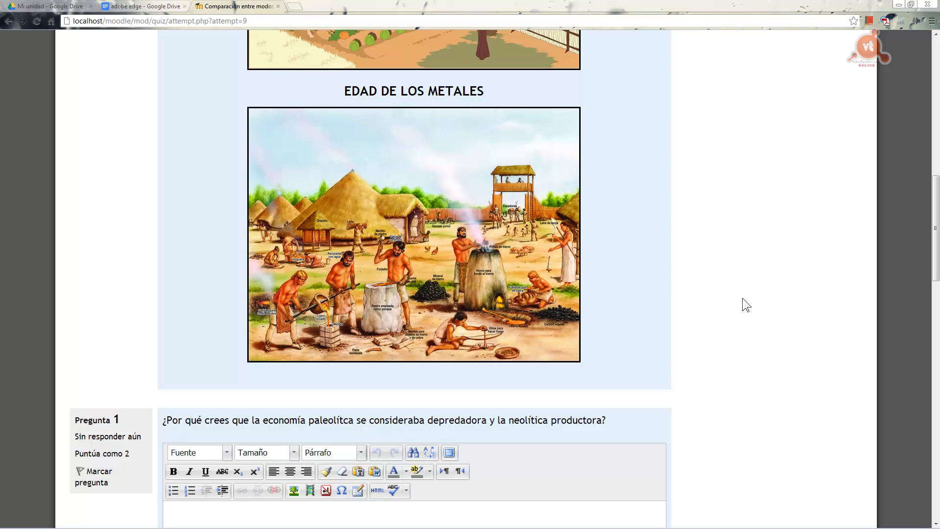
{"action": "scroll", "coordinate": [239, 282], "scroll_direction": "down", "scroll_amount": 5}
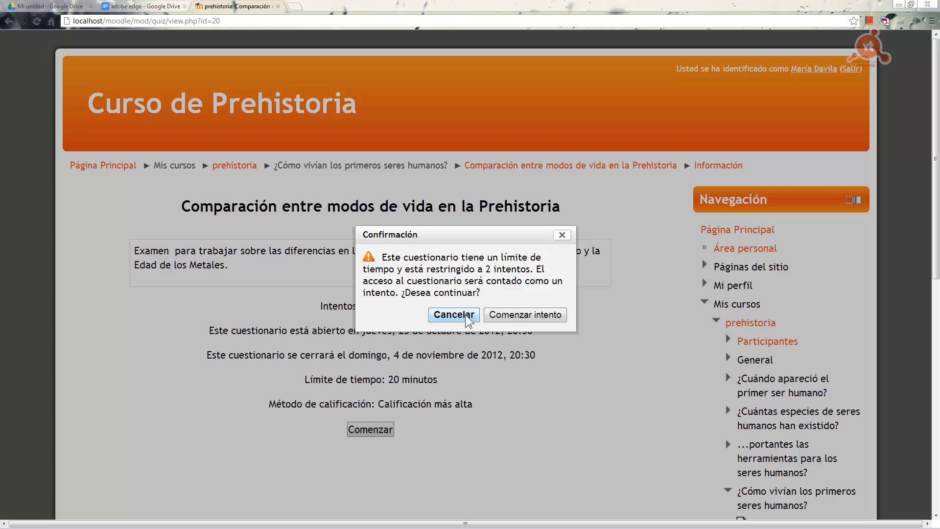
Confirm the start of the student's timed attempt at the comparison quiz.
{"action": "left_click", "coordinate": [538, 314]}
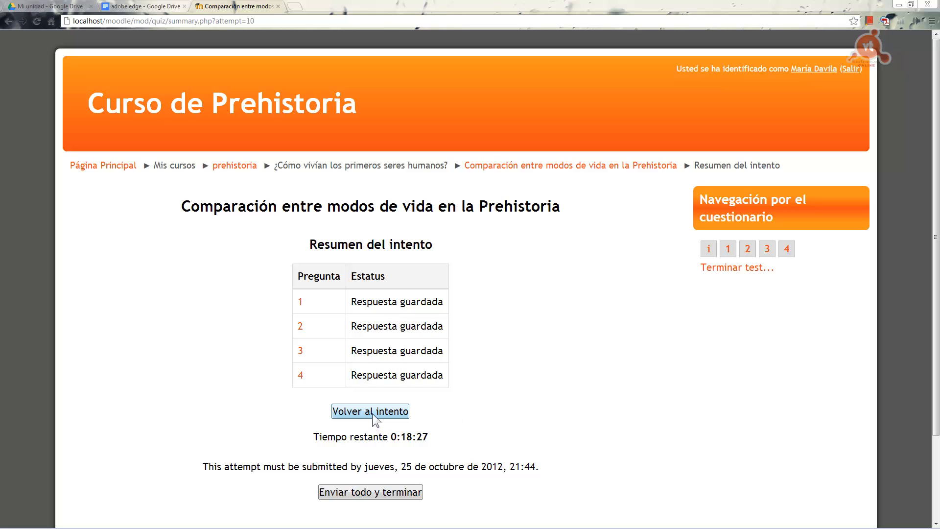
Check the remaining time in the attempt summary, then submit all answers and finish the attempt.
{"action": "left_click_drag", "start_coordinate": [313, 436], "coordinate": [461, 437]}
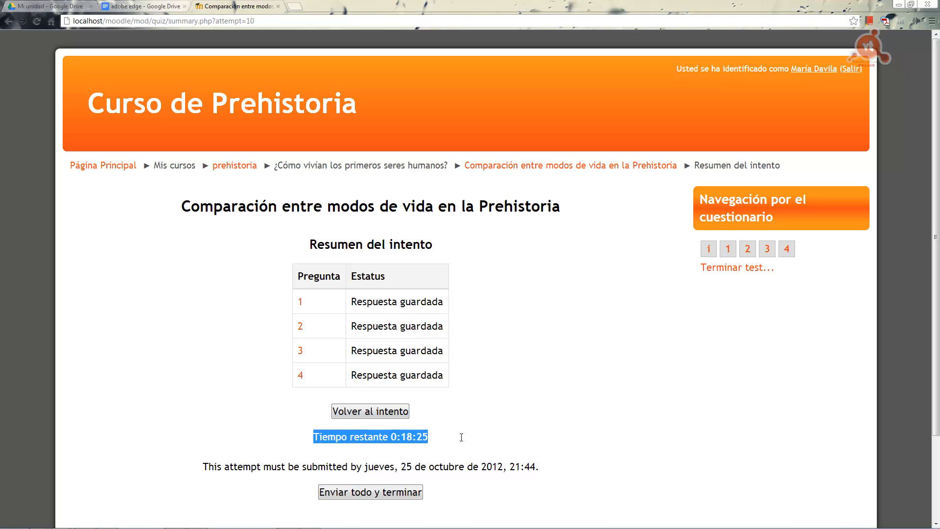
{"action": "left_click", "coordinate": [323, 434]}
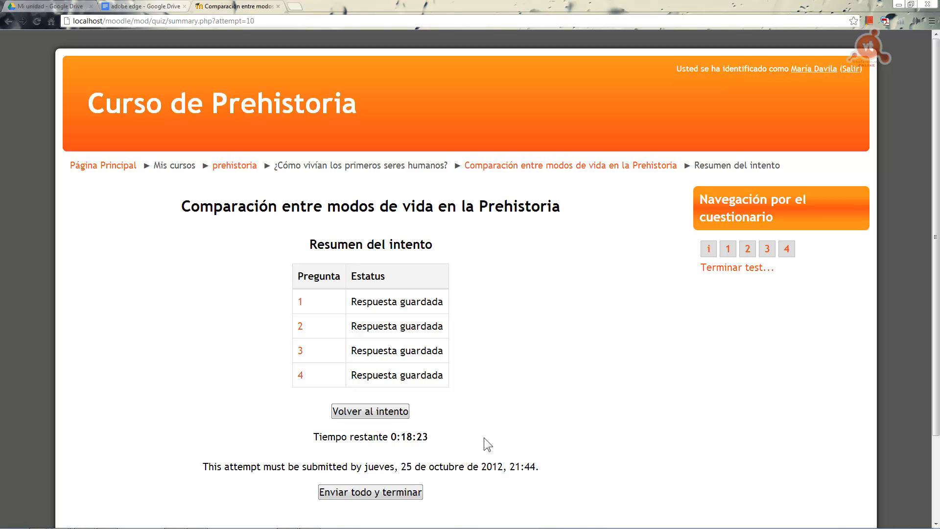
{"action": "scroll", "coordinate": [524, 430], "scroll_direction": "down", "scroll_amount": 3}
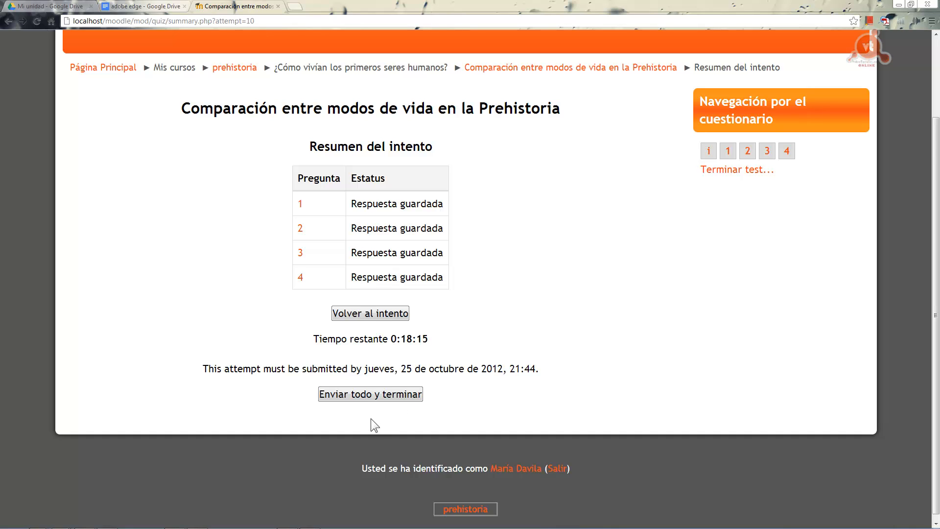
{"action": "left_click", "coordinate": [369, 393]}
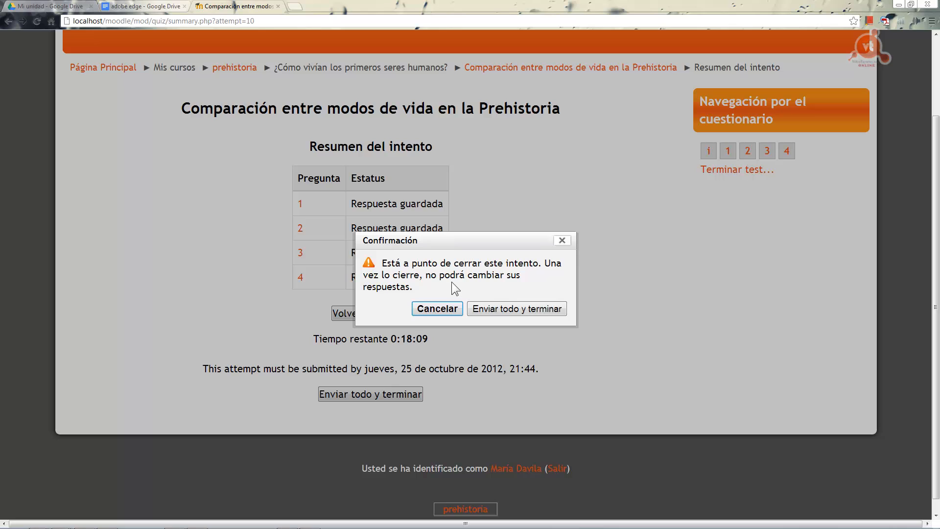
{"action": "left_click", "coordinate": [508, 310]}
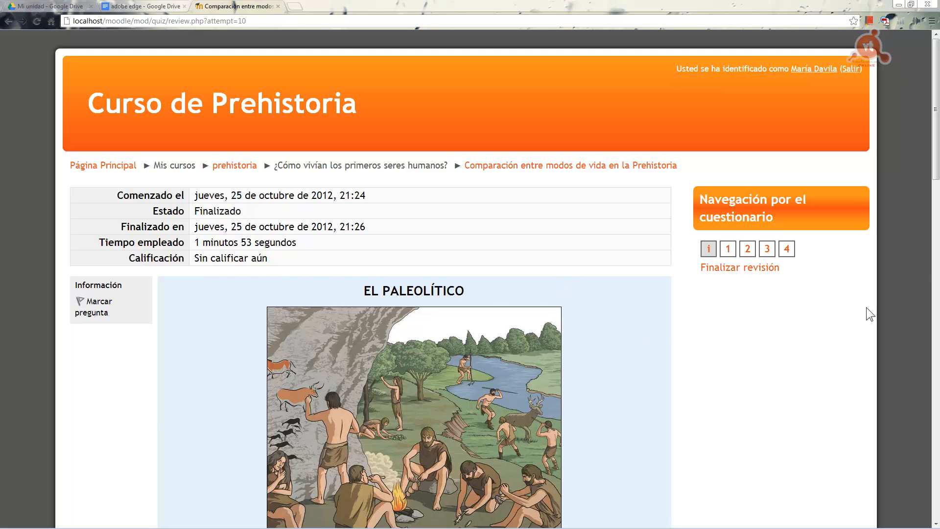
Review the finished attempt, reading the submitted answers to the four essay questions.
{"action": "left_click_drag", "start_coordinate": [936, 143], "coordinate": [936, 455]}
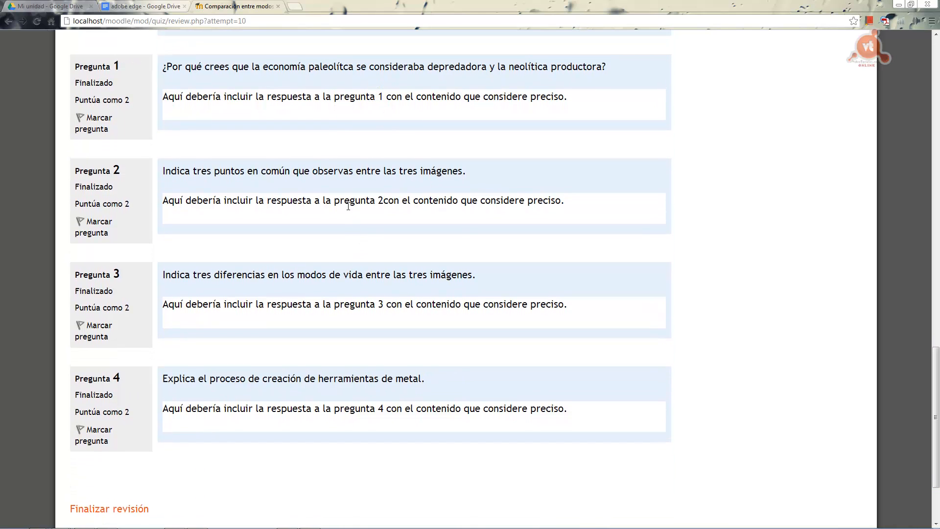
{"action": "double_click", "coordinate": [174, 201]}
{"action": "left_click_drag", "start_coordinate": [196, 206], "coordinate": [624, 204]}
{"action": "left_click", "coordinate": [578, 298]}
{"action": "left_click_drag", "start_coordinate": [578, 298], "coordinate": [132, 345]}
{"action": "left_click", "coordinate": [676, 449]}
{"action": "left_click_drag", "start_coordinate": [936, 383], "coordinate": [935, 104]}
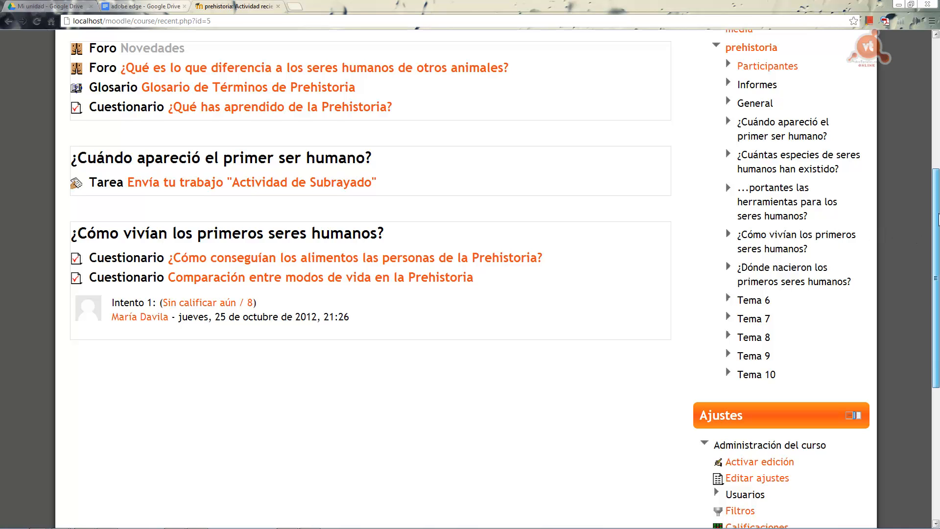
Open the student's ungraded attempt from the course's recent activity and examine the first essay answer and its response history.
{"action": "left_click_drag", "start_coordinate": [935, 247], "coordinate": [935, 269]}
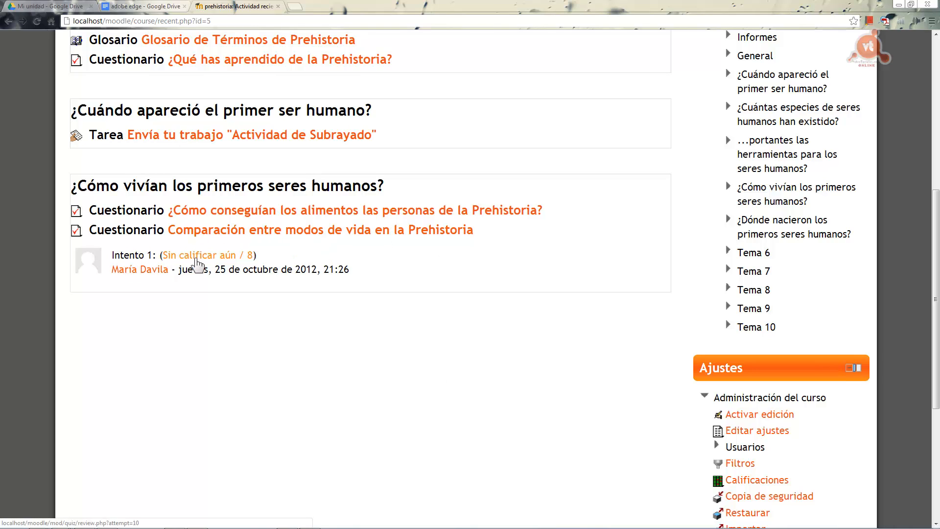
{"action": "left_click", "coordinate": [196, 258]}
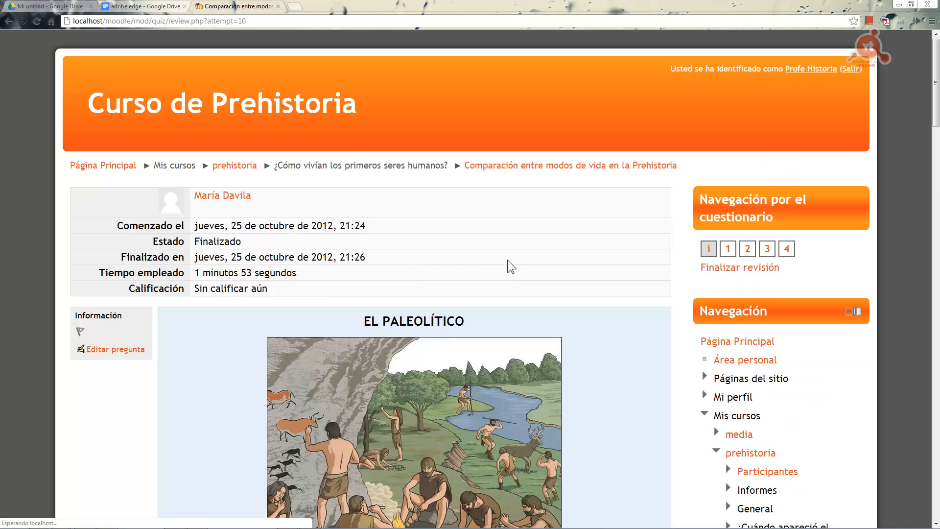
{"action": "scroll", "coordinate": [507, 260], "scroll_direction": "down", "scroll_amount": 15}
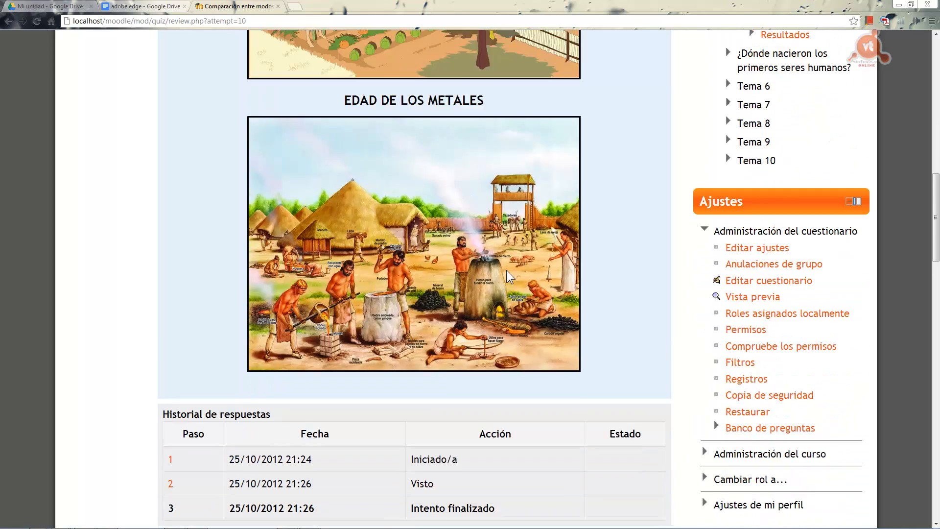
{"action": "scroll", "coordinate": [506, 269], "scroll_direction": "down", "scroll_amount": 6}
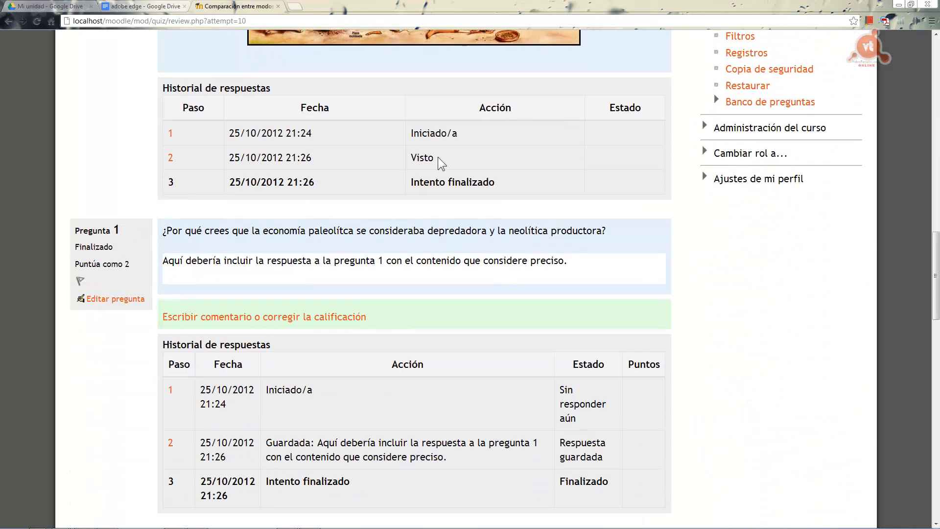
{"action": "scroll", "coordinate": [461, 218], "scroll_direction": "down", "scroll_amount": 3}
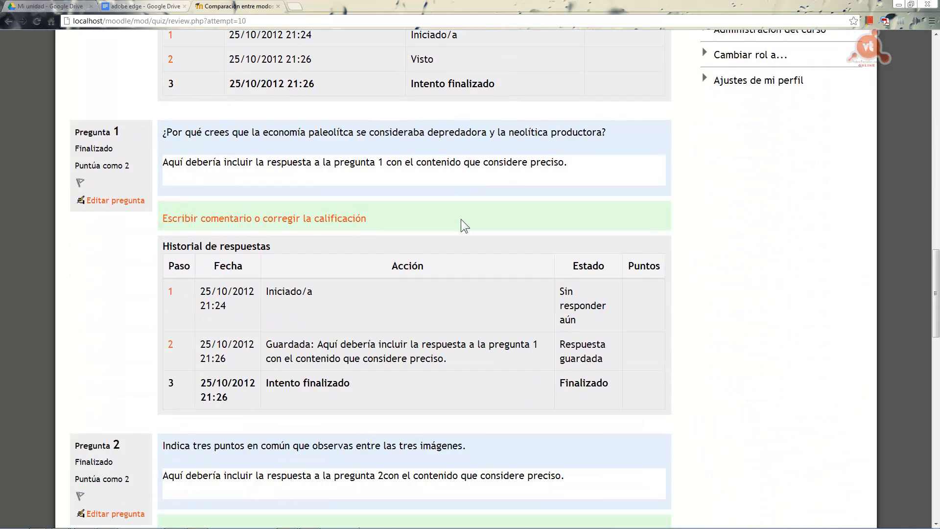
Read the submitted answers and response histories of essay questions 2 to 4 in the student's attempt.
{"action": "scroll", "coordinate": [461, 223], "scroll_direction": "down", "scroll_amount": 6}
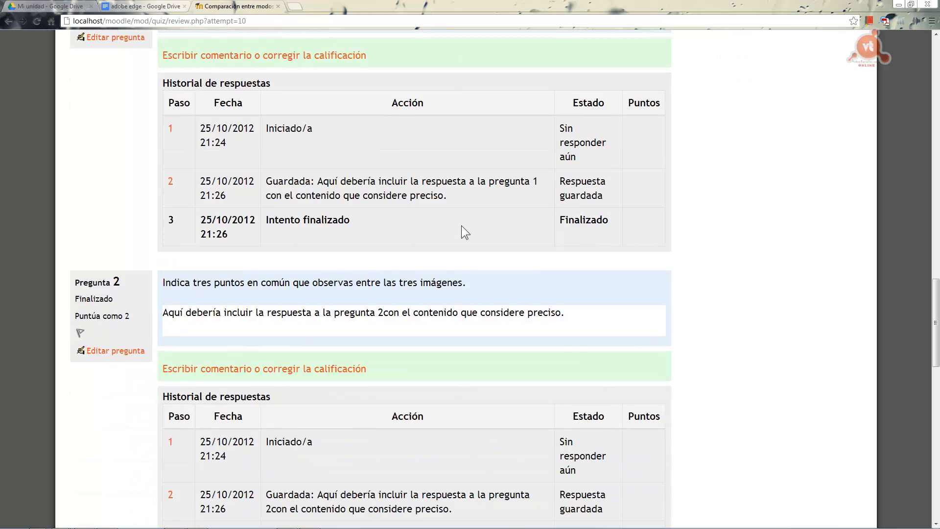
{"action": "scroll", "coordinate": [462, 226], "scroll_direction": "down", "scroll_amount": 10}
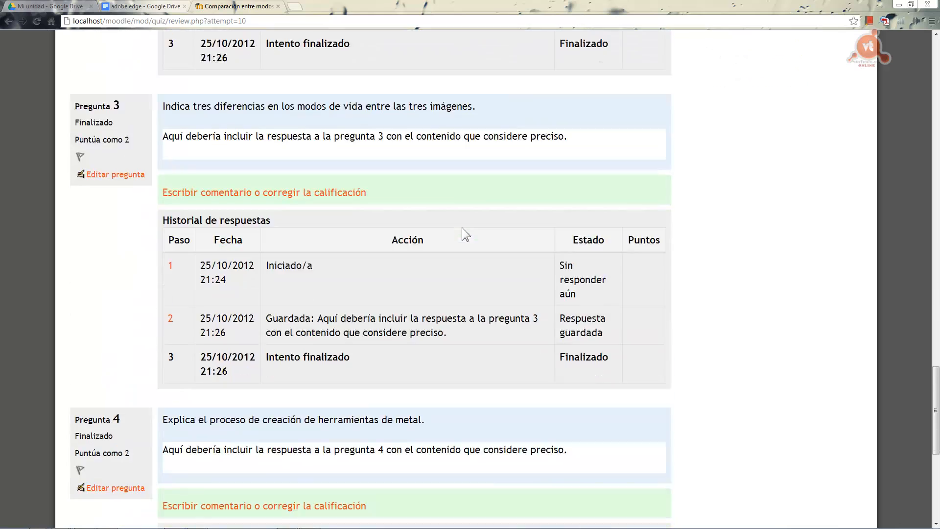
{"action": "scroll", "coordinate": [463, 232], "scroll_direction": "down", "scroll_amount": 5}
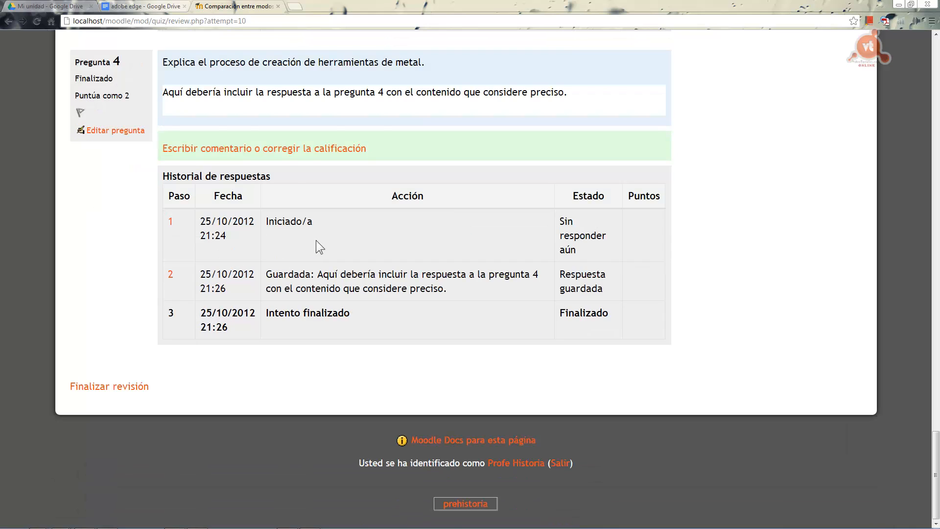
{"action": "scroll", "coordinate": [316, 240], "scroll_direction": "up", "scroll_amount": 7}
{"action": "scroll", "coordinate": [316, 240], "scroll_direction": "up", "scroll_amount": 12}
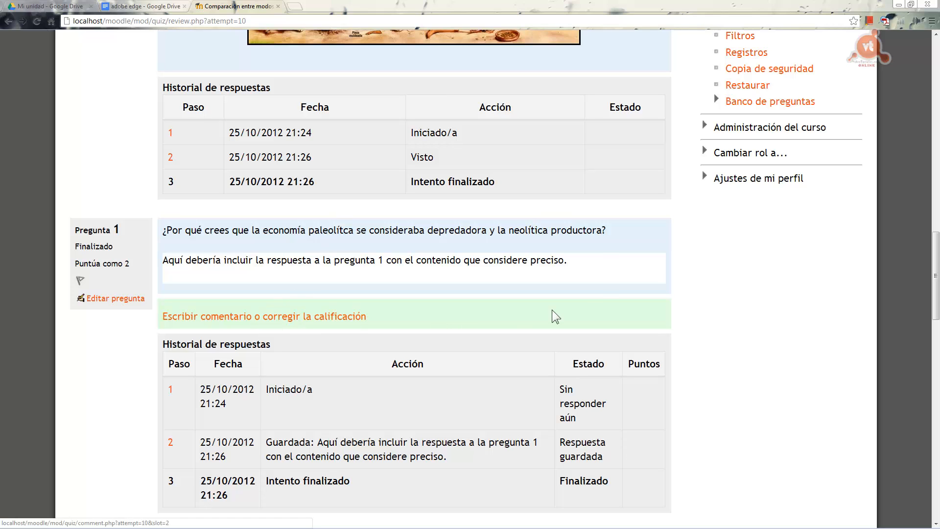
{"action": "scroll", "coordinate": [747, 283], "scroll_direction": "up", "scroll_amount": 1}
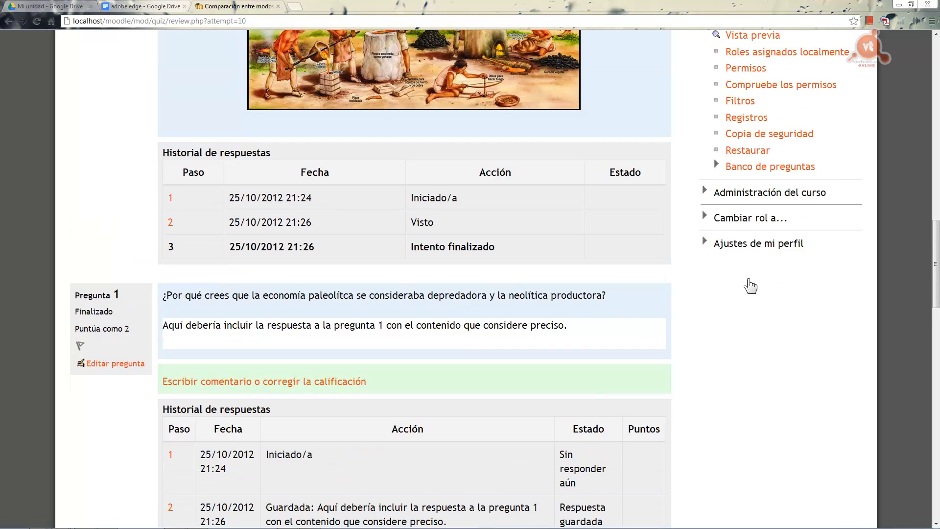
Open the comment and grading window for question 1 and widen it to reach the comment editor.
{"action": "scroll", "coordinate": [705, 288], "scroll_direction": "down", "scroll_amount": 2}
{"action": "left_click", "coordinate": [252, 285]}
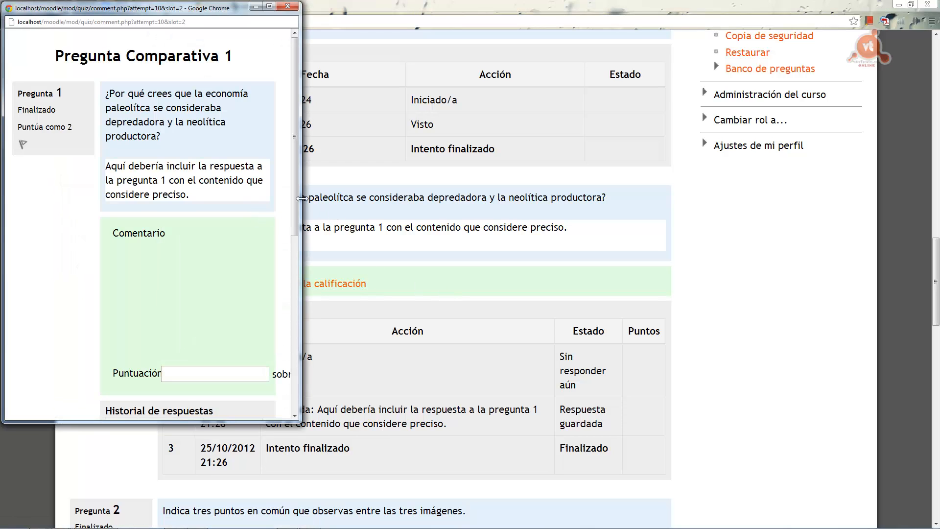
{"action": "left_click_drag", "start_coordinate": [301, 198], "coordinate": [762, 254]}
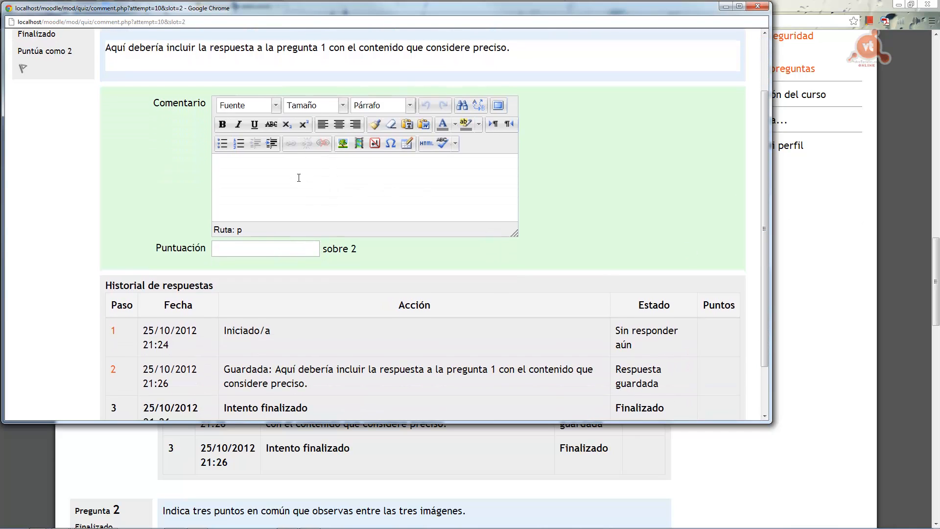
Comment question 1 with "Aquí se incluye el comentario para el alumno", give it a score of 1 and save.
{"action": "type", "text": "Aquí se incluye el comentar"}
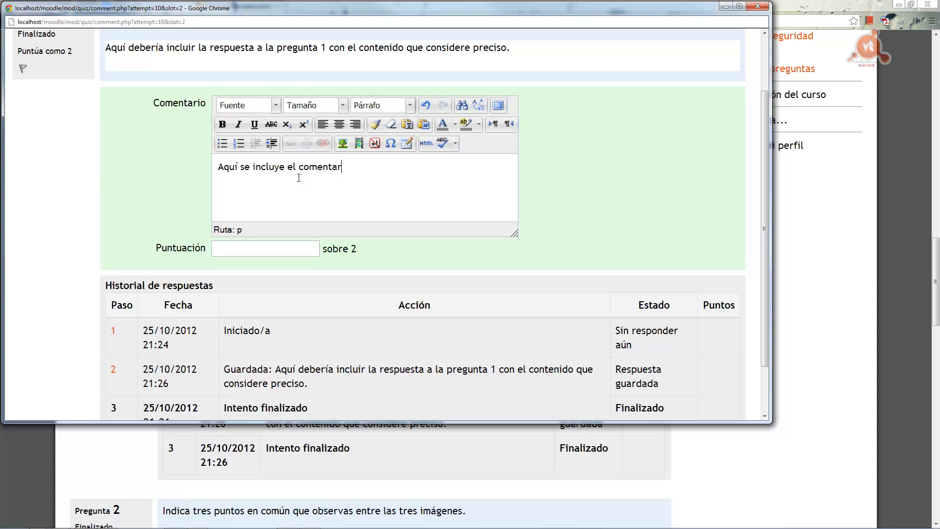
{"action": "type", "text": "io para e"}
{"action": "type", "text": "l alumno"}
{"action": "type", "text": "1"}
{"action": "left_click_drag", "start_coordinate": [765, 176], "coordinate": [752, 270]}
{"action": "left_click", "coordinate": [55, 391]}
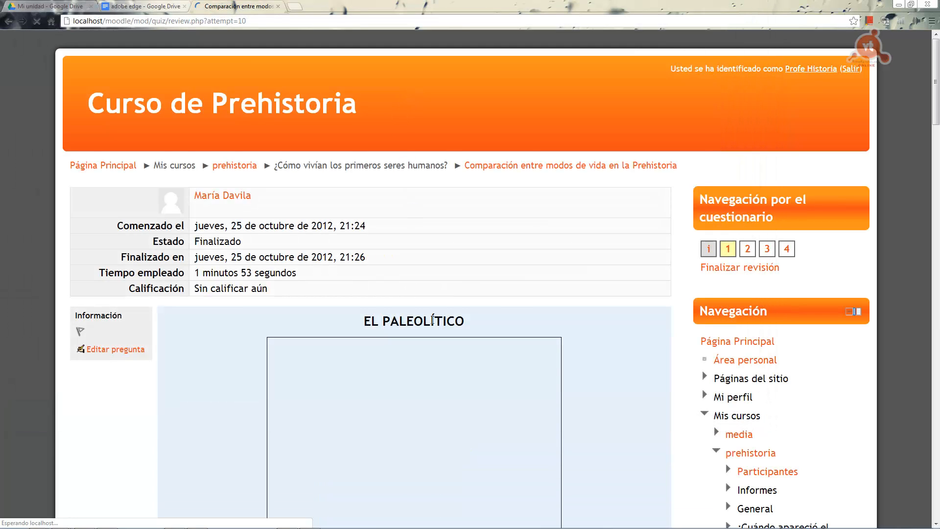
Check the comment, score and manual grading entry recorded for question 1 in the attempt review.
{"action": "scroll", "coordinate": [502, 313], "scroll_direction": "down", "scroll_amount": 3}
{"action": "scroll", "coordinate": [501, 313], "scroll_direction": "up", "scroll_amount": 7}
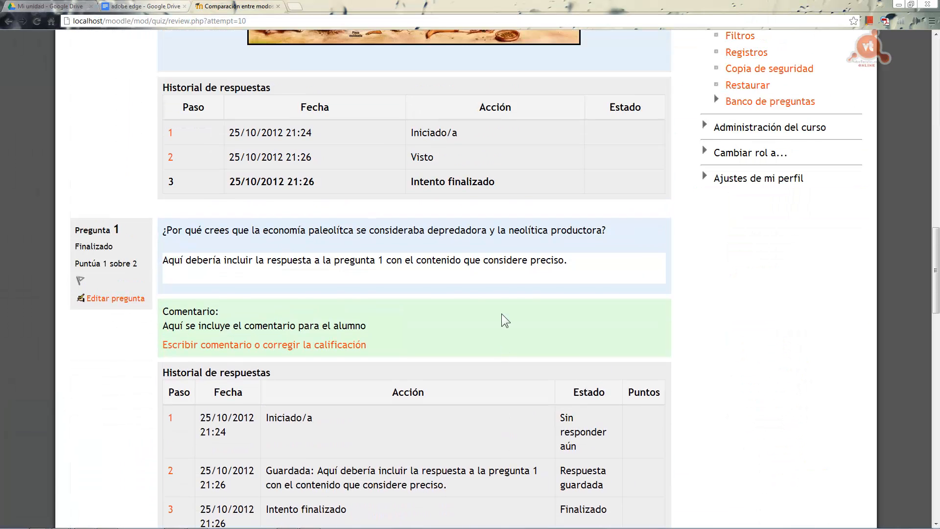
{"action": "scroll", "coordinate": [502, 313], "scroll_direction": "up", "scroll_amount": 3}
{"action": "scroll", "coordinate": [501, 315], "scroll_direction": "down", "scroll_amount": 5}
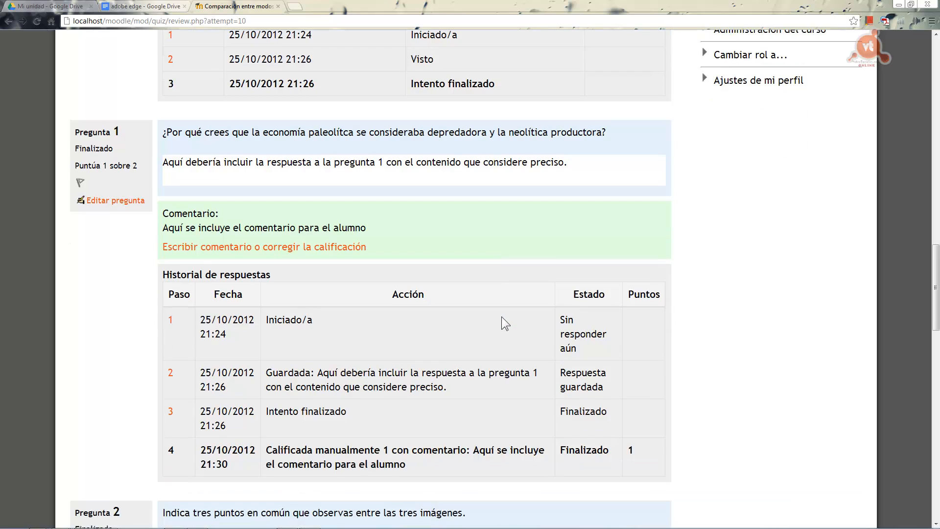
{"action": "scroll", "coordinate": [501, 316], "scroll_direction": "down", "scroll_amount": 5}
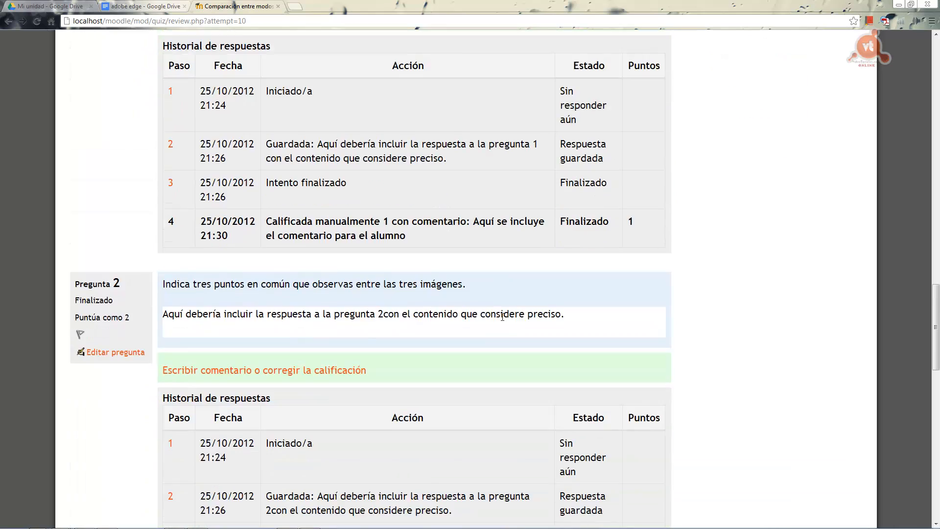
{"action": "scroll", "coordinate": [502, 317], "scroll_direction": "down", "scroll_amount": 1}
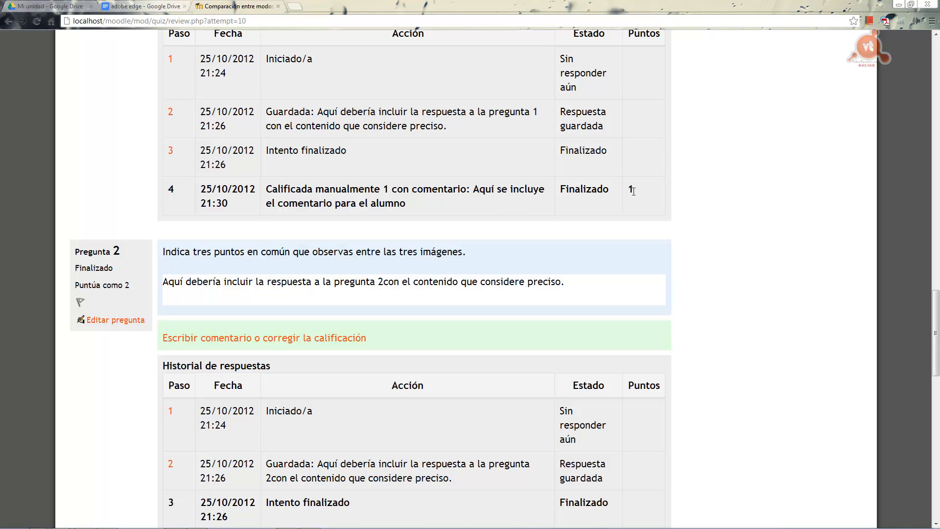
Examine the teacher comments, scores and response histories of the graded questions 2, 3 and 4.
{"action": "scroll", "coordinate": [640, 192], "scroll_direction": "down", "scroll_amount": 10}
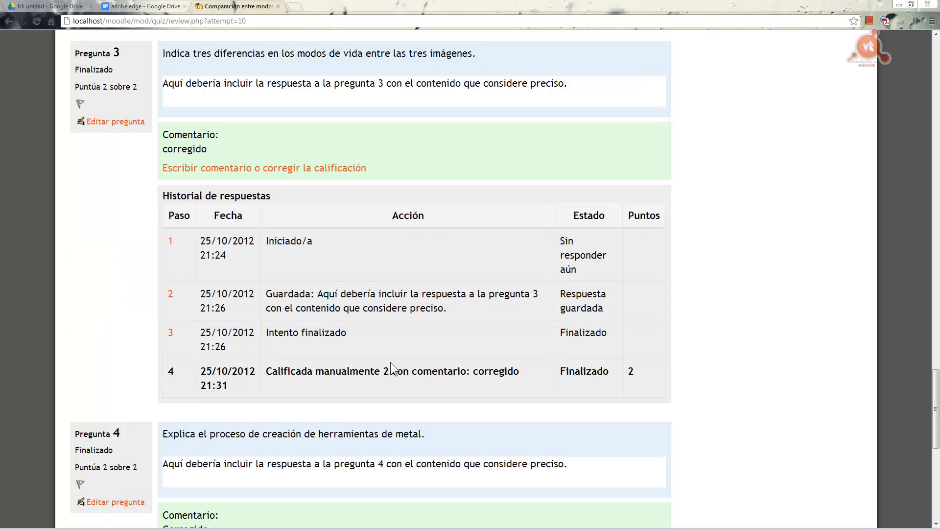
{"action": "scroll", "coordinate": [660, 410], "scroll_direction": "down", "scroll_amount": 2}
{"action": "scroll", "coordinate": [661, 410], "scroll_direction": "down", "scroll_amount": 5}
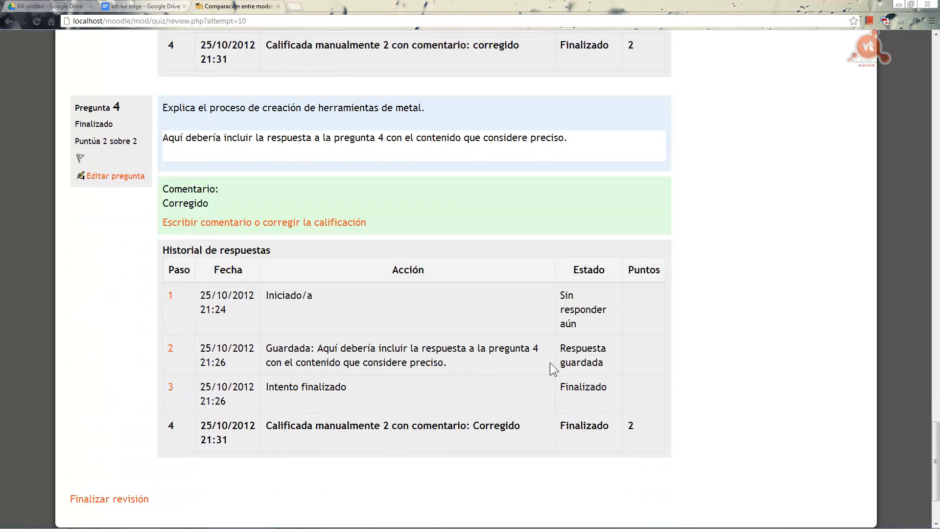
{"action": "scroll", "coordinate": [550, 362], "scroll_direction": "up", "scroll_amount": 13}
{"action": "scroll", "coordinate": [541, 268], "scroll_direction": "down", "scroll_amount": 6}
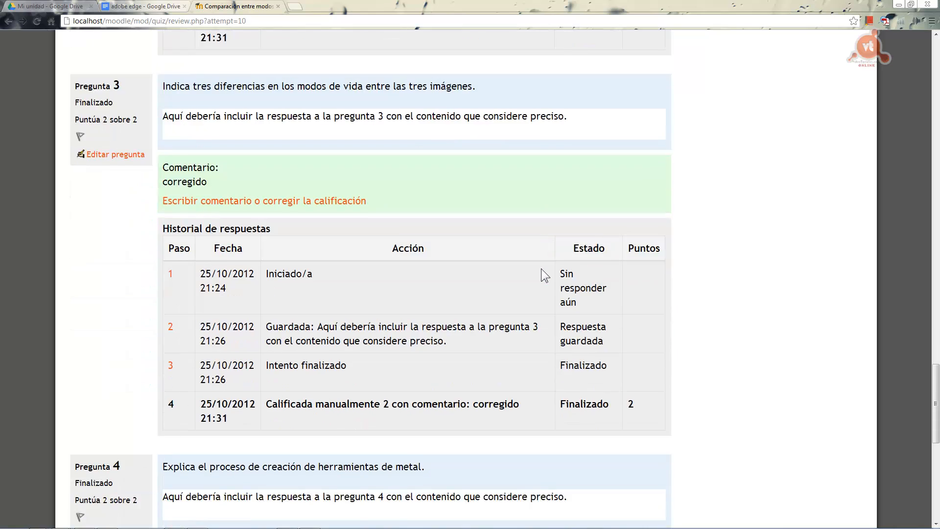
{"action": "scroll", "coordinate": [542, 268], "scroll_direction": "down", "scroll_amount": 10}
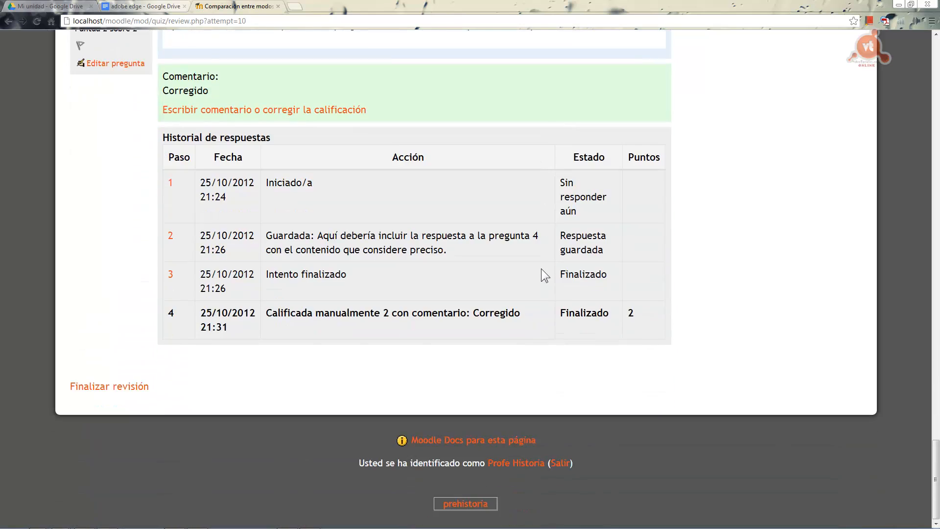
{"action": "scroll", "coordinate": [542, 268], "scroll_direction": "up", "scroll_amount": 11}
{"action": "scroll", "coordinate": [541, 269], "scroll_direction": "up", "scroll_amount": 8}
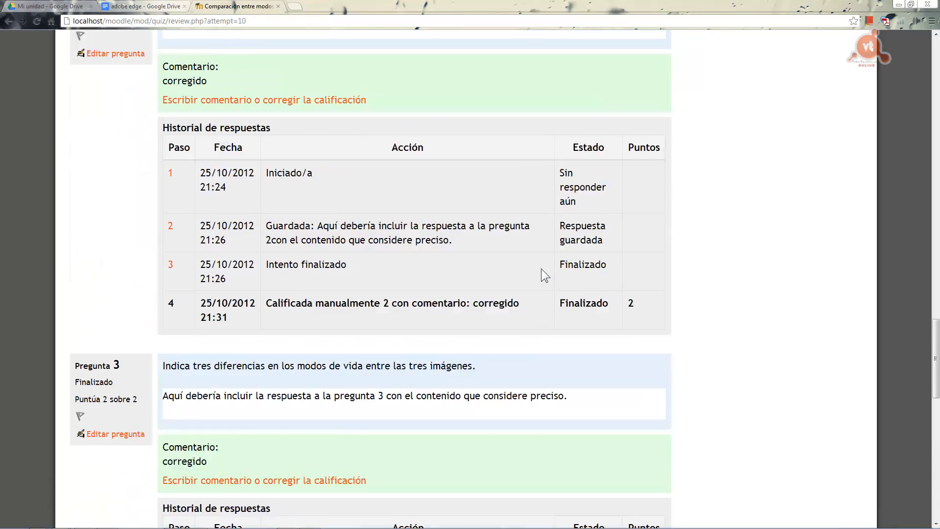
{"action": "scroll", "coordinate": [541, 268], "scroll_direction": "down", "scroll_amount": 7}
{"action": "scroll", "coordinate": [542, 269], "scroll_direction": "down", "scroll_amount": 12}
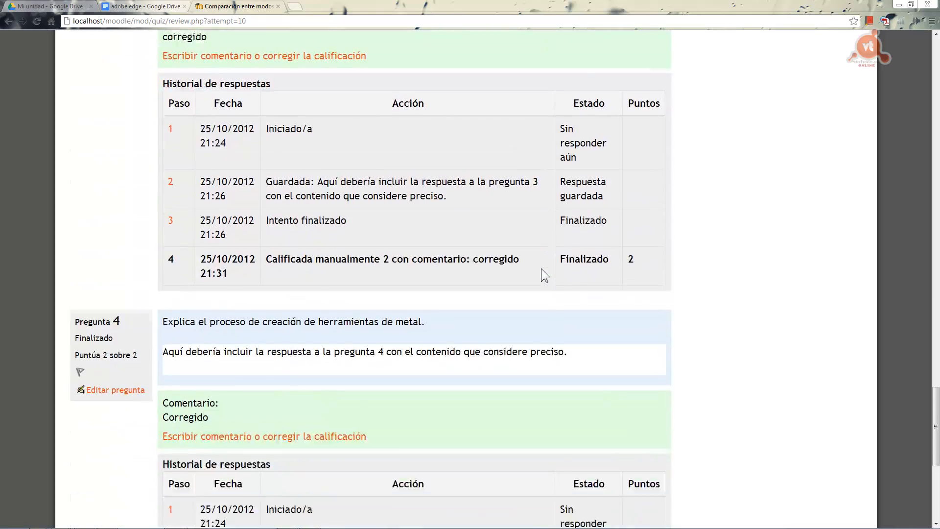
{"action": "scroll", "coordinate": [541, 269], "scroll_direction": "up", "scroll_amount": 20}
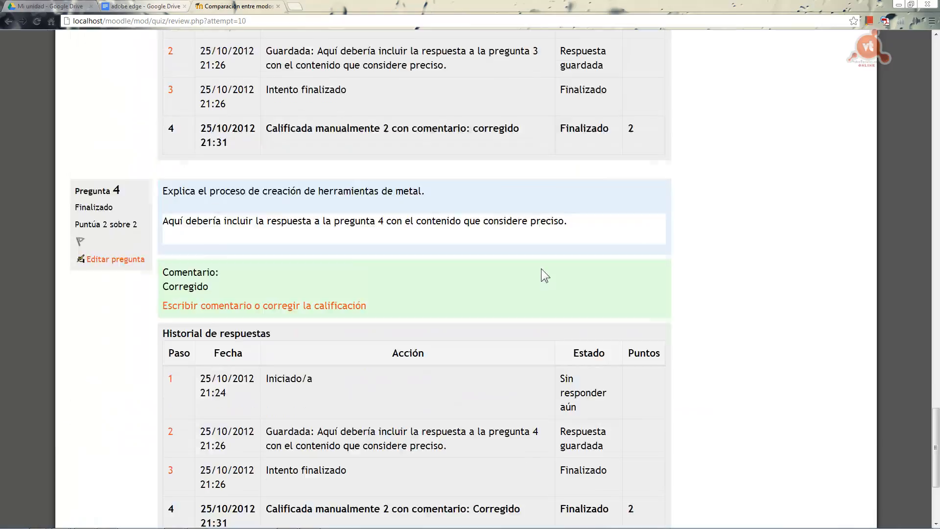
{"action": "scroll", "coordinate": [541, 268], "scroll_direction": "up", "scroll_amount": 20}
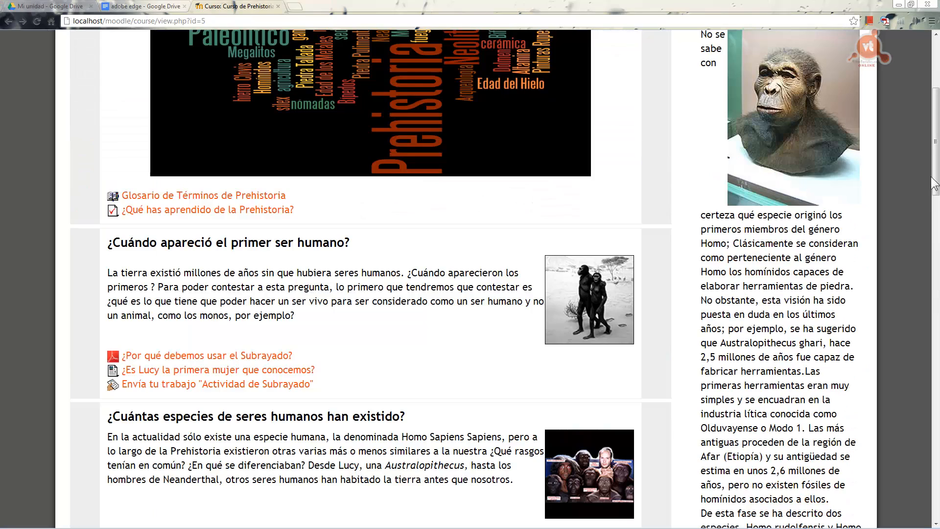
Open the student's course grades as that student, and from there the quiz "Comparación entre modos de vida en la Prehistoria".
{"action": "left_click_drag", "start_coordinate": [934, 183], "coordinate": [933, 485]}
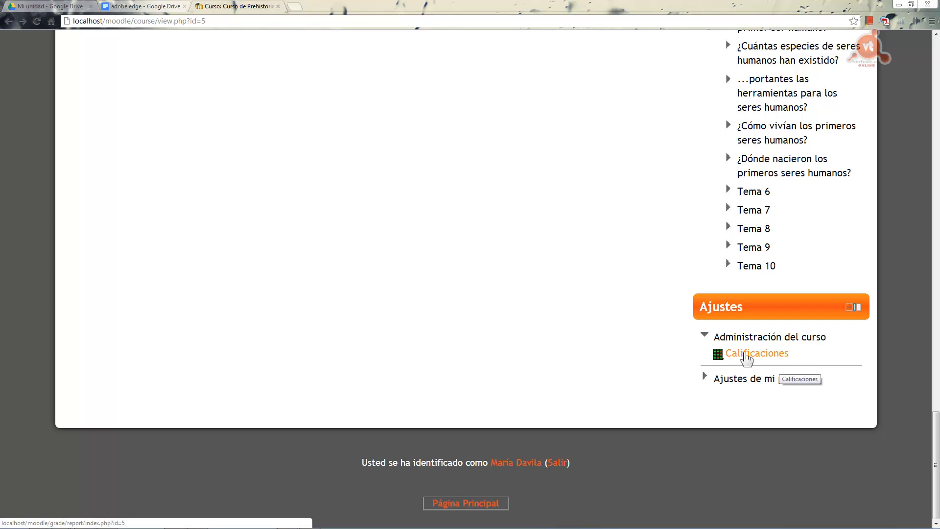
{"action": "left_click", "coordinate": [747, 357]}
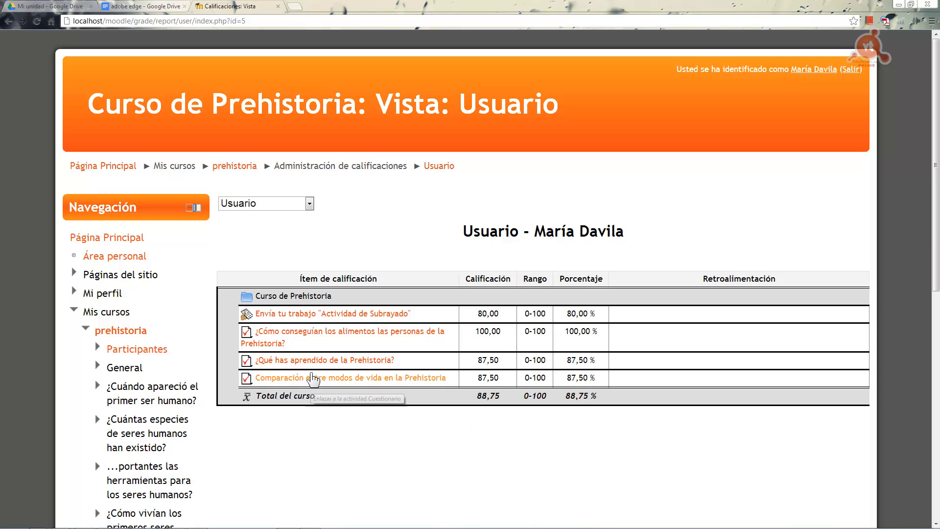
{"action": "left_click", "coordinate": [316, 378]}
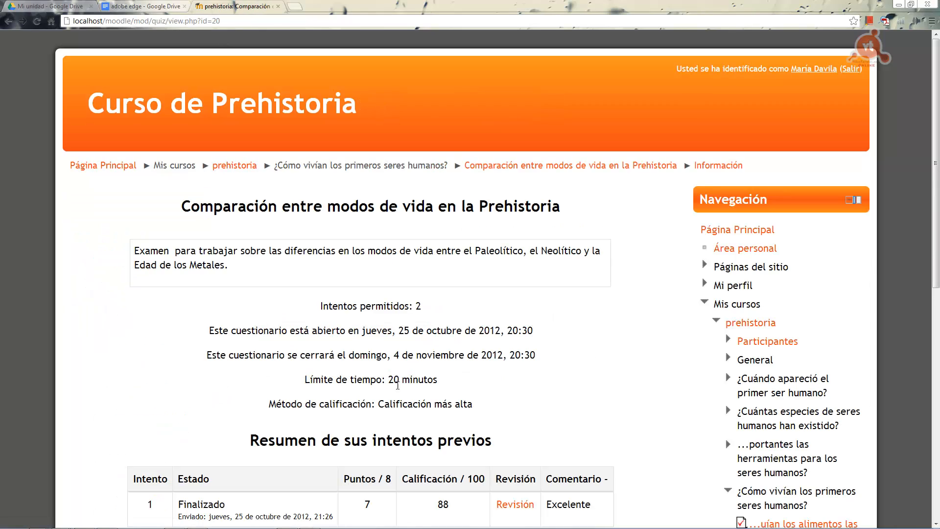
Examine the quiz conditions, the summary of previous attempts, the highest grade, the overall feedback and the waiting period for another attempt.
{"action": "scroll", "coordinate": [630, 325], "scroll_direction": "down", "scroll_amount": 6}
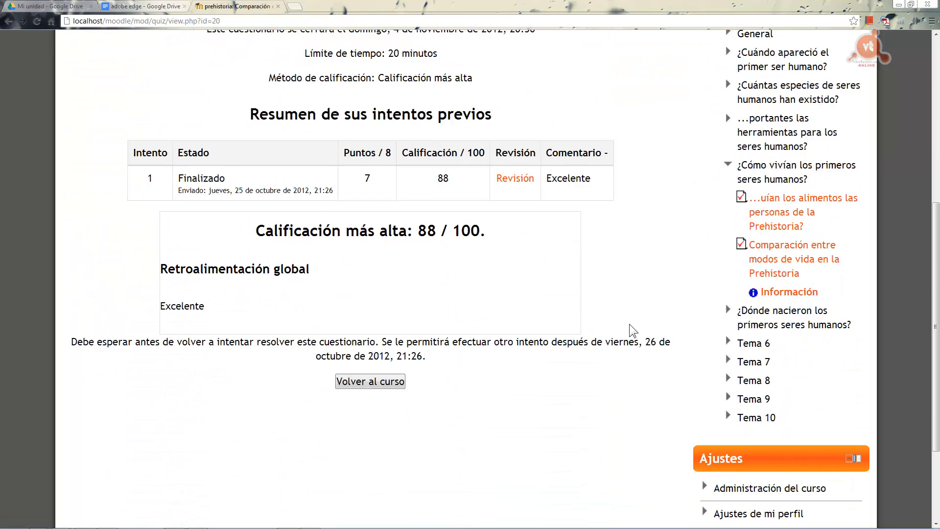
{"action": "scroll", "coordinate": [630, 324], "scroll_direction": "up", "scroll_amount": 4}
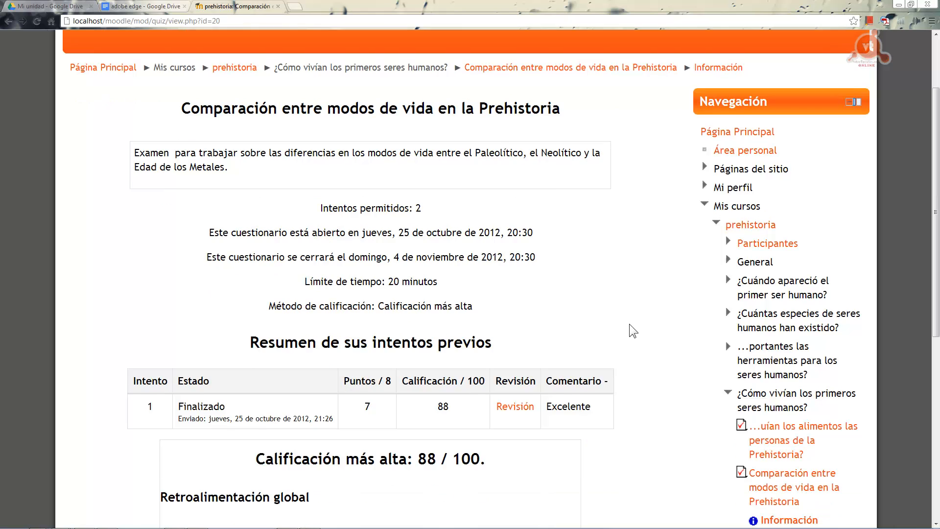
{"action": "scroll", "coordinate": [630, 324], "scroll_direction": "down", "scroll_amount": 3}
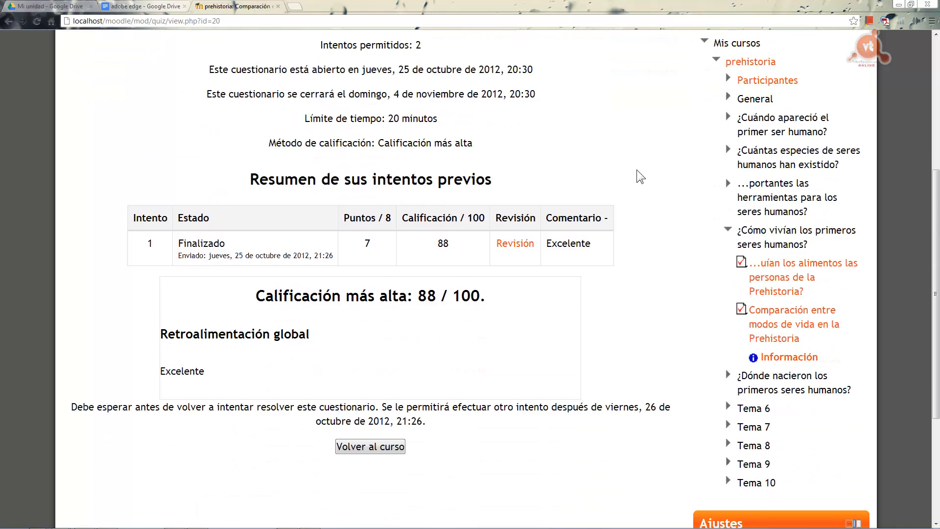
{"action": "scroll", "coordinate": [636, 169], "scroll_direction": "up", "scroll_amount": 2}
{"action": "scroll", "coordinate": [636, 169], "scroll_direction": "down", "scroll_amount": 1}
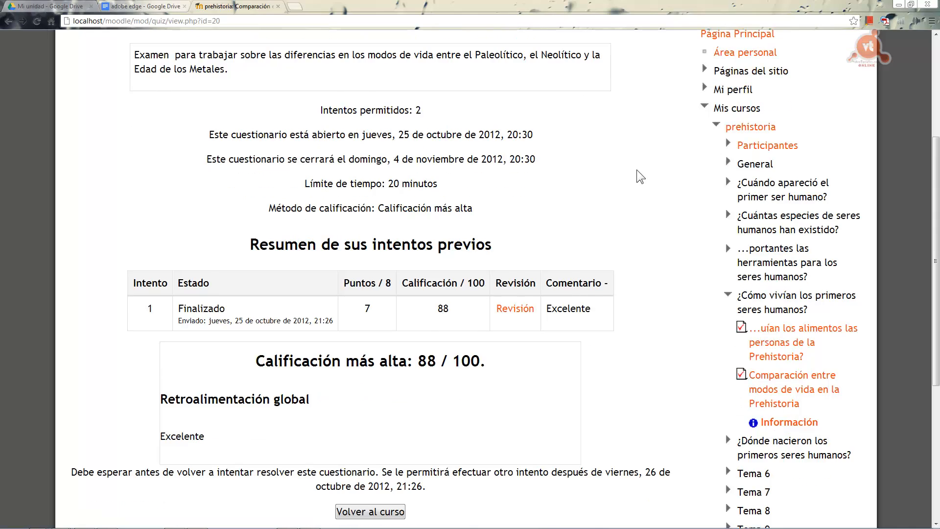
{"action": "scroll", "coordinate": [636, 170], "scroll_direction": "down", "scroll_amount": 2}
{"action": "scroll", "coordinate": [637, 169], "scroll_direction": "up", "scroll_amount": 5}
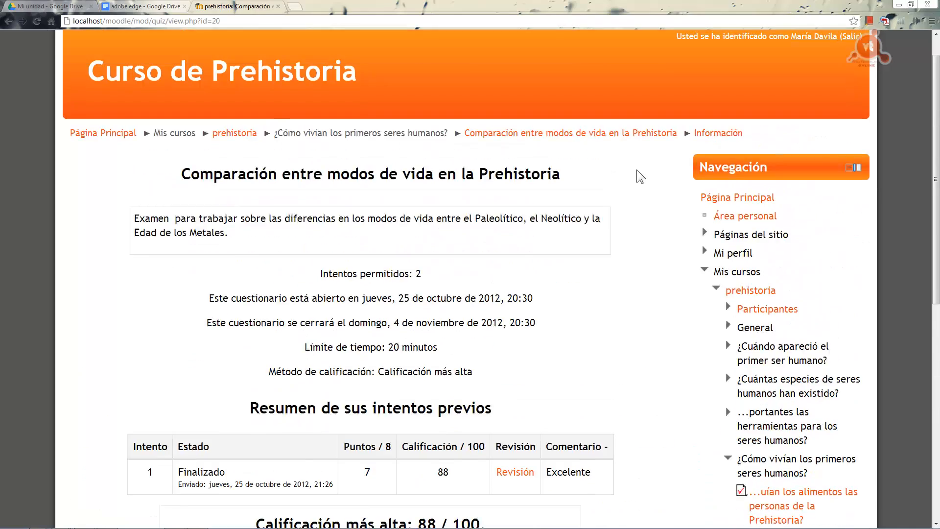
{"action": "scroll", "coordinate": [633, 209], "scroll_direction": "down", "scroll_amount": 4}
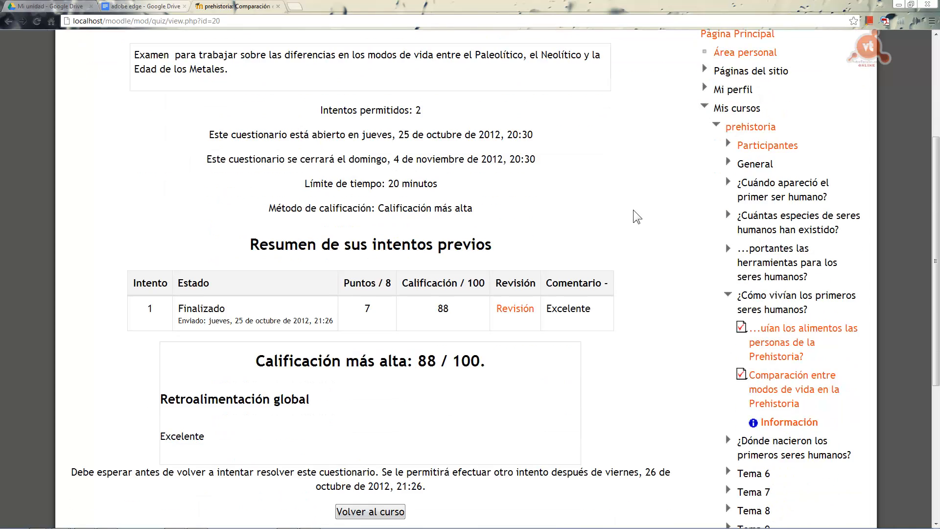
{"action": "scroll", "coordinate": [633, 209], "scroll_direction": "up", "scroll_amount": 4}
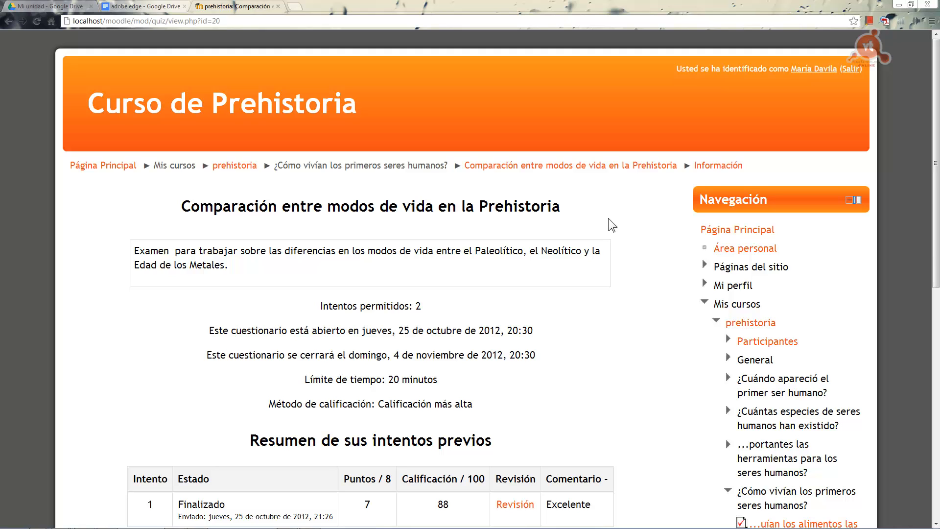
{"action": "scroll", "coordinate": [608, 218], "scroll_direction": "down", "scroll_amount": 8}
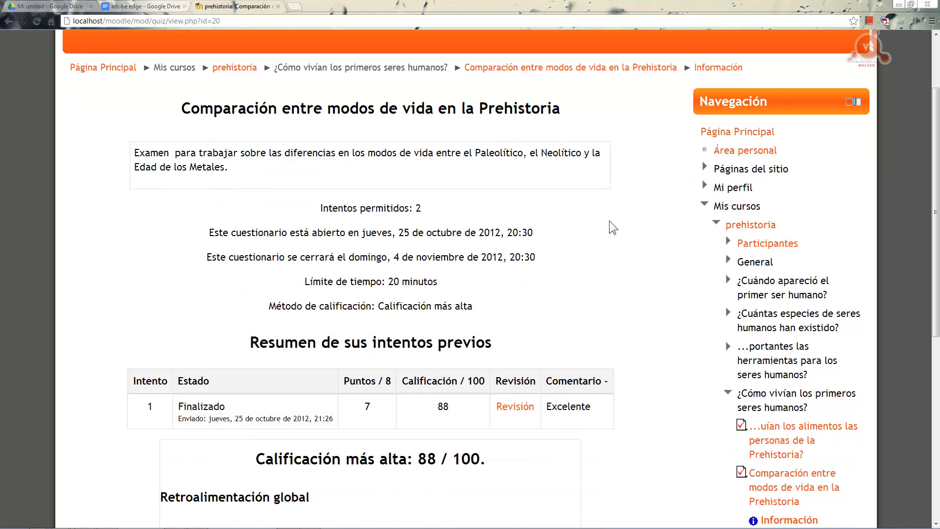
{"action": "scroll", "coordinate": [609, 228], "scroll_direction": "down", "scroll_amount": 1}
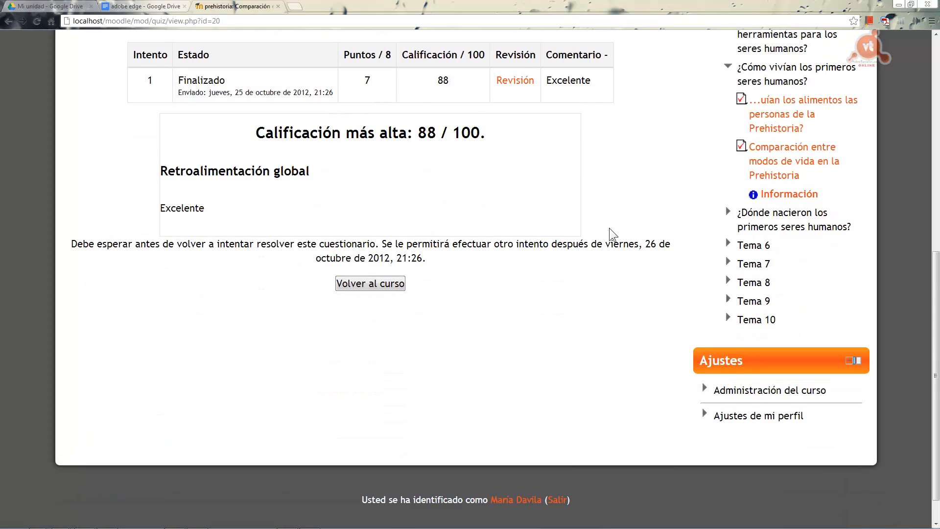
{"action": "scroll", "coordinate": [609, 227], "scroll_direction": "up", "scroll_amount": 3}
{"action": "scroll", "coordinate": [609, 228], "scroll_direction": "up", "scroll_amount": 5}
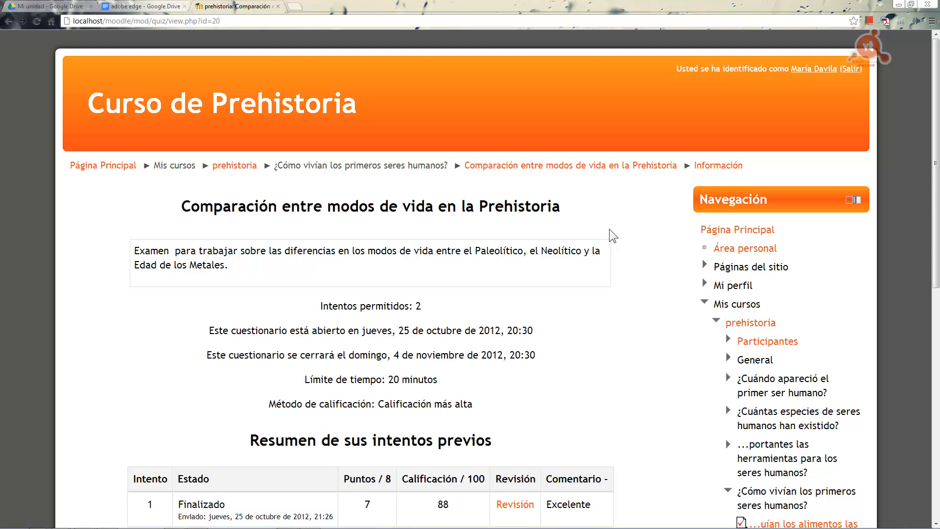
{"action": "scroll", "coordinate": [659, 257], "scroll_direction": "down", "scroll_amount": 9}
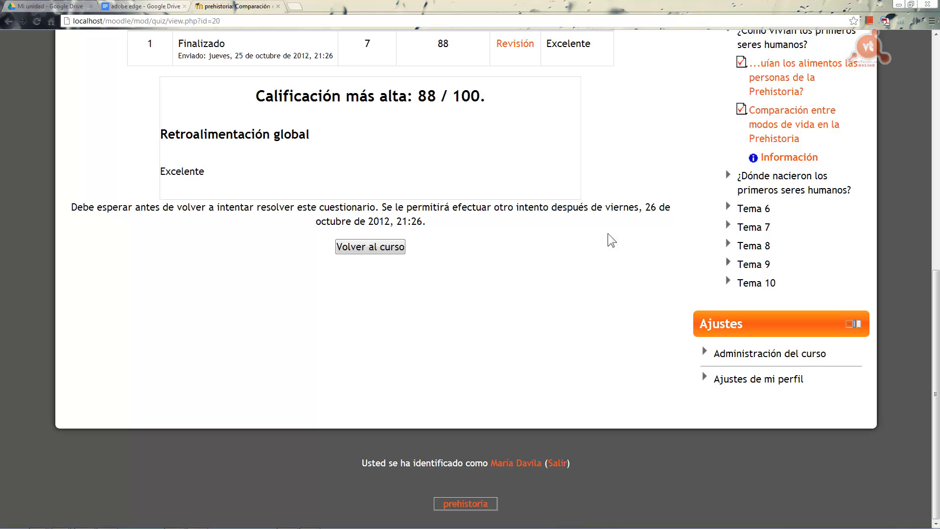
Return to the student's grade report and review the grades of all course activities and the course total.
{"action": "left_click", "coordinate": [9, 21]}
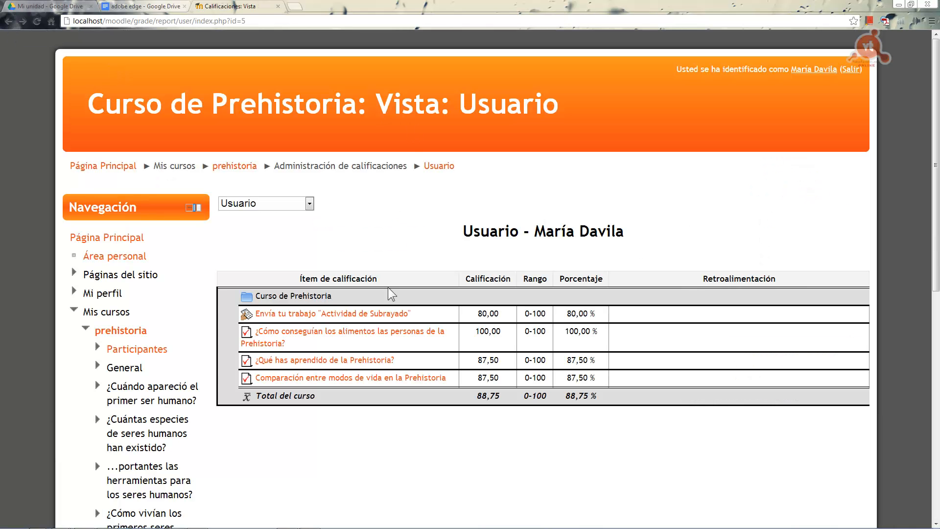
{"action": "scroll", "coordinate": [392, 225], "scroll_direction": "down", "scroll_amount": 2}
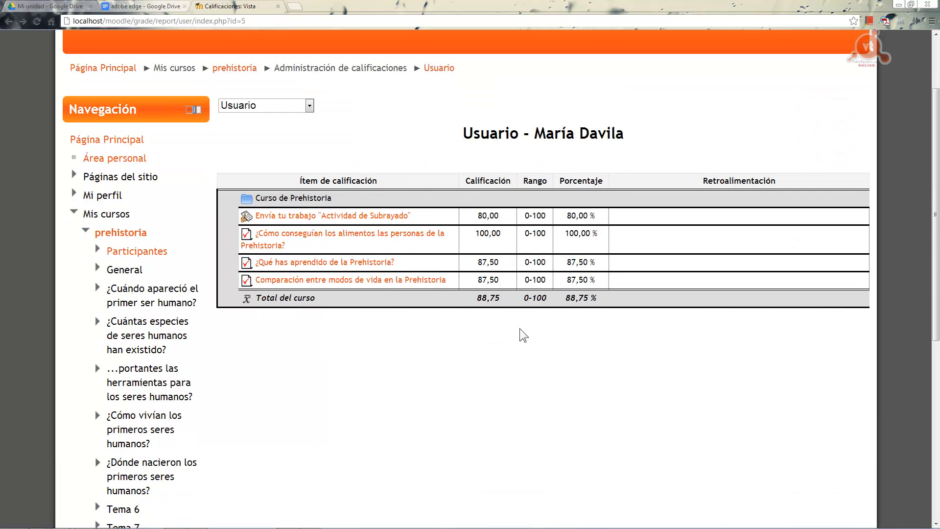
{"action": "scroll", "coordinate": [523, 334], "scroll_direction": "down", "scroll_amount": 1}
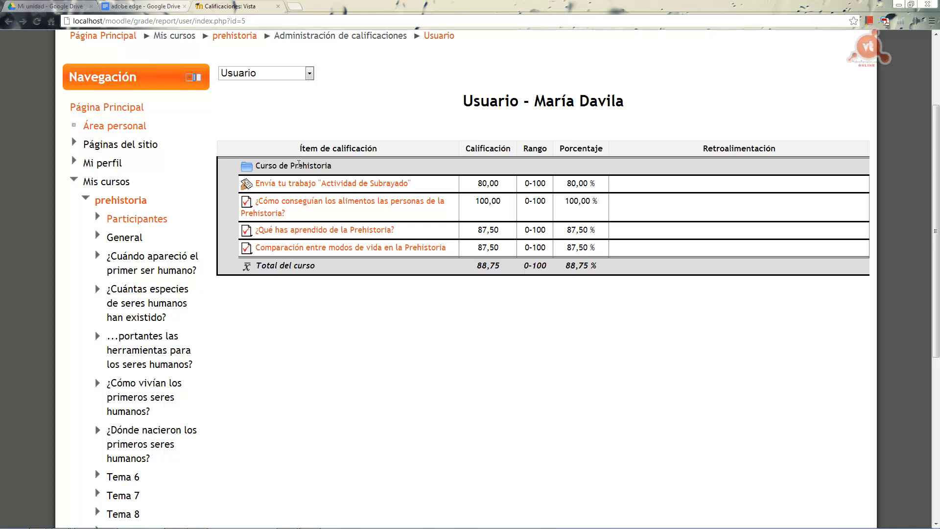